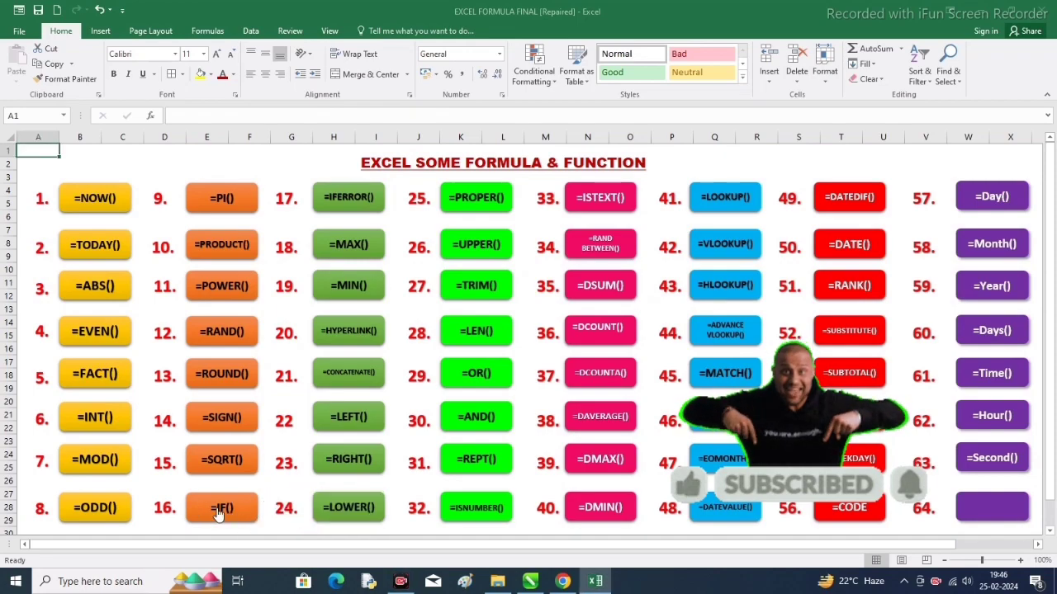
Use the =IF() button on the formula menu to open the IF function examples sheet
click(223, 509)
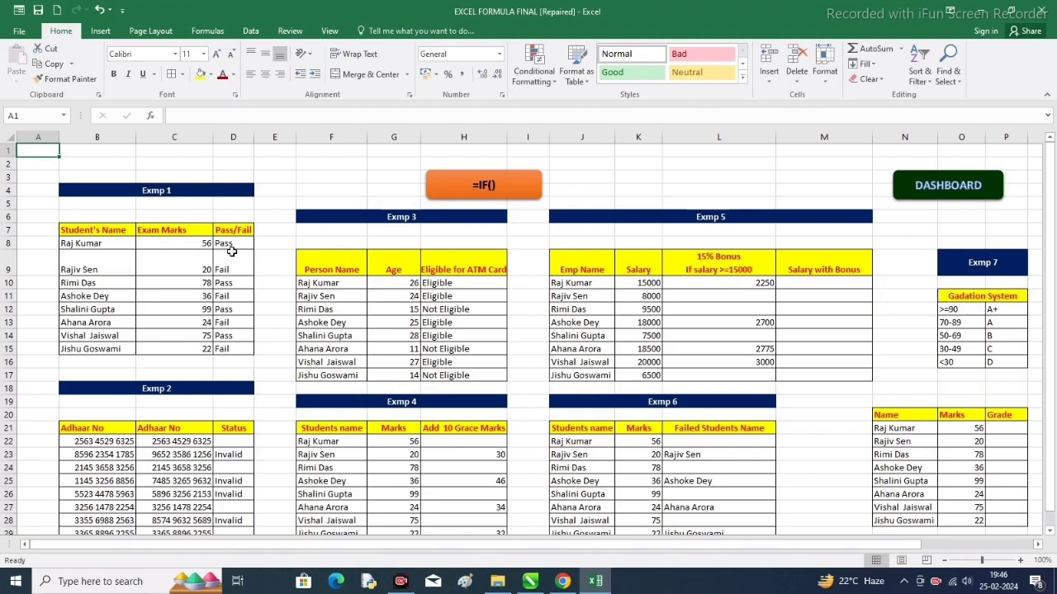
Clear the existing Exmp 1 Pass/Fail results in D8:D15
drag(225, 246, 228, 341)
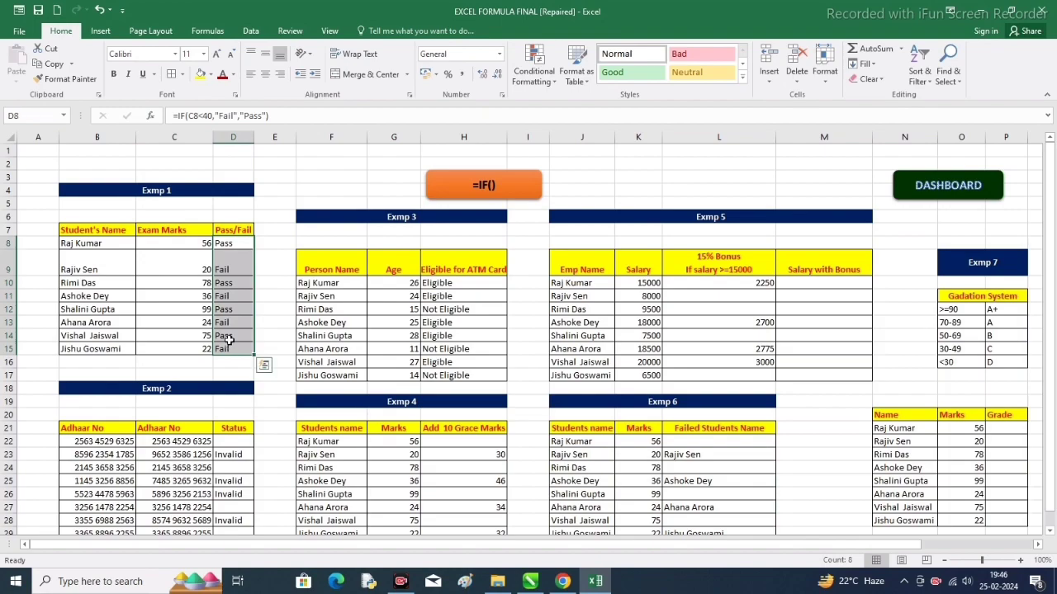
key(Delete)
click(281, 231)
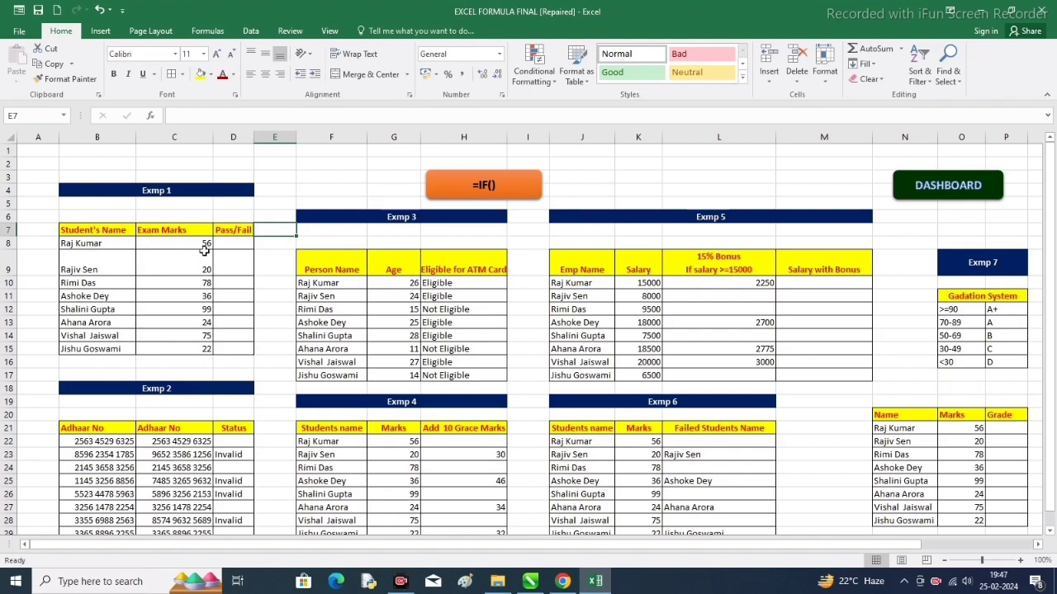
Enter the note <40 in cell C5 above the Exam Marks column
click(196, 207)
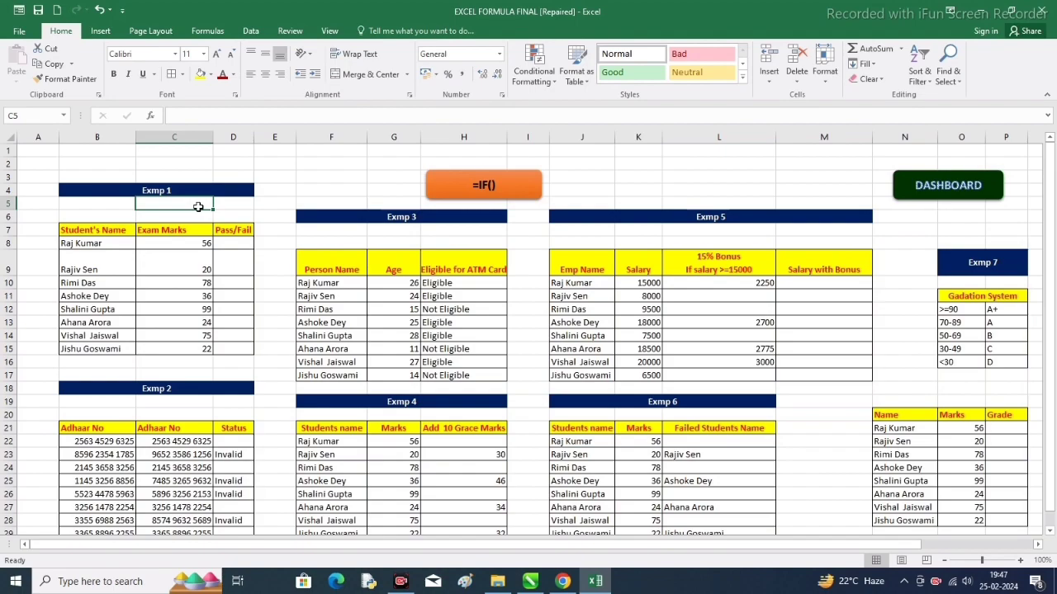
text(<40)
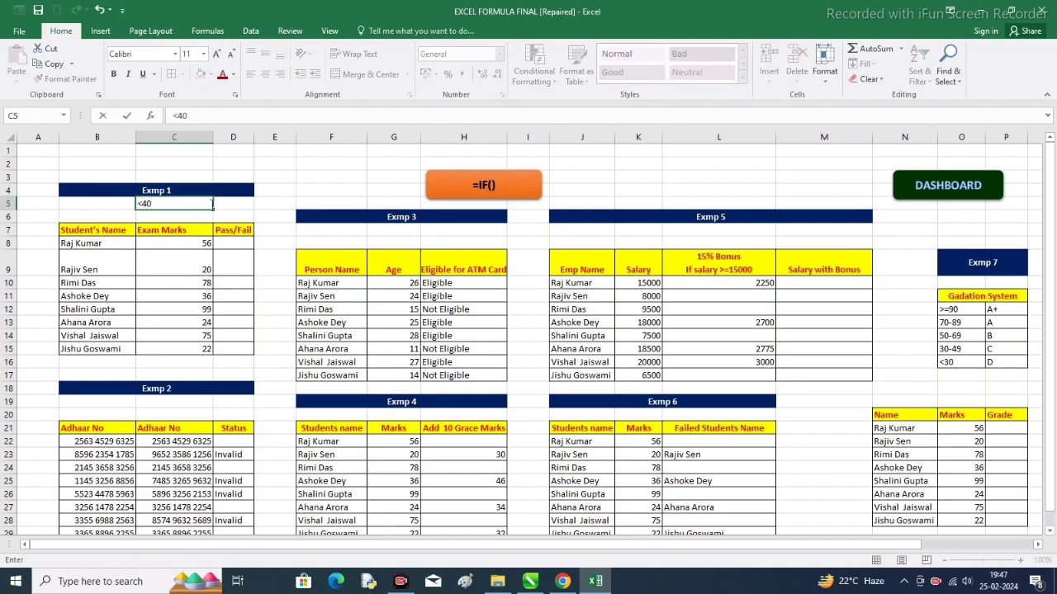
click(258, 216)
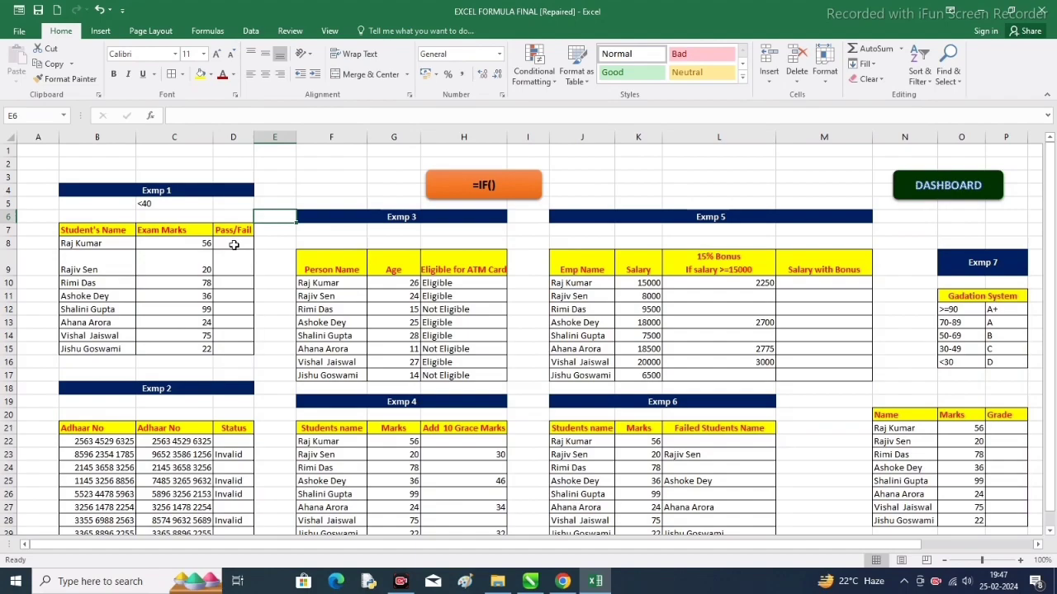
Enter =IF(C8<40,"Fail","Pass") in D8 so the first student shows Pass
click(234, 245)
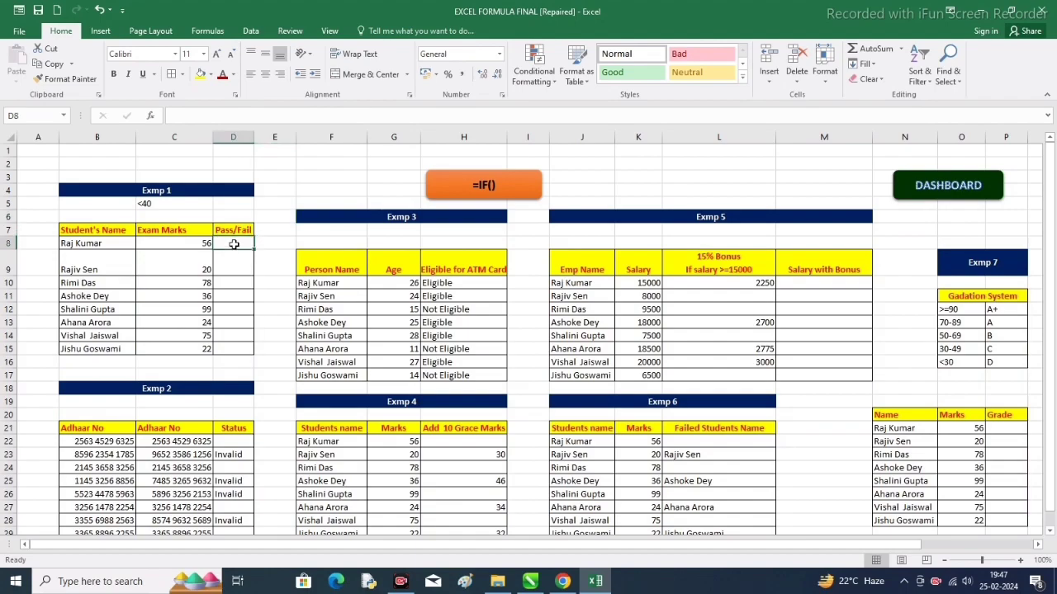
text(=)
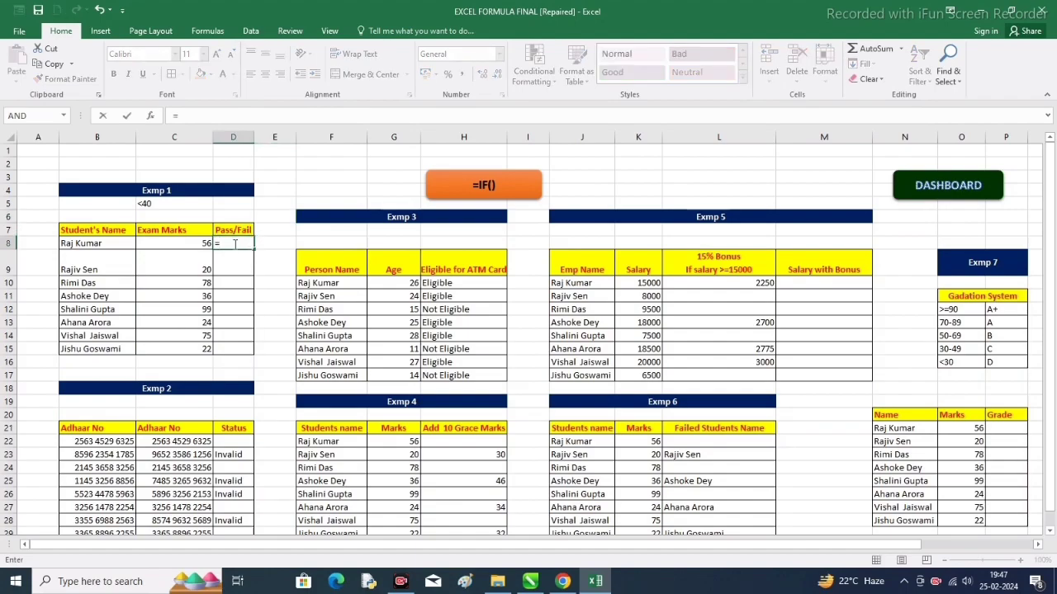
text(ifg)
key(BackSpace)
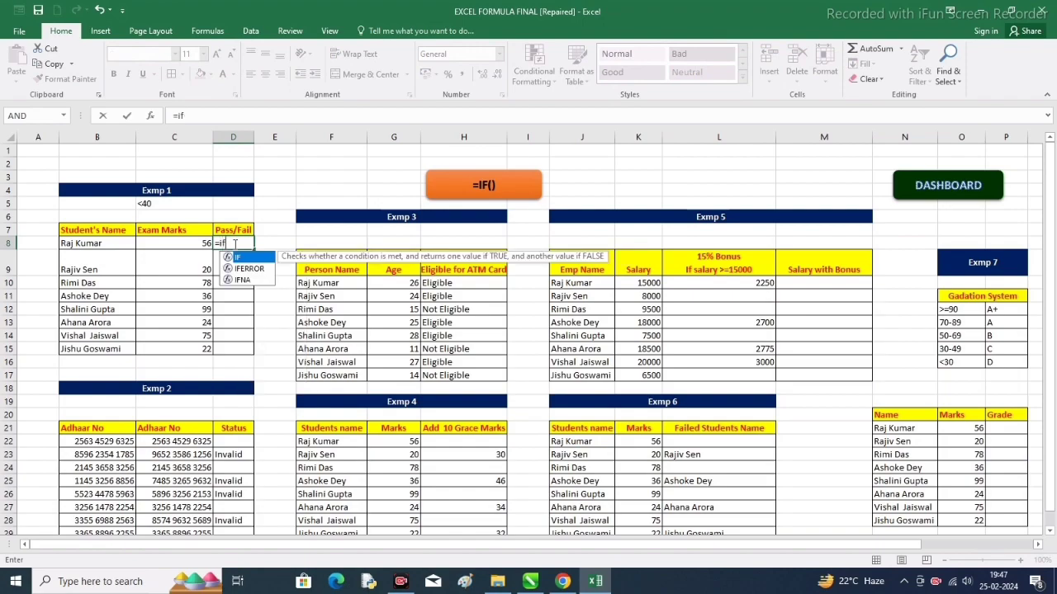
text(()
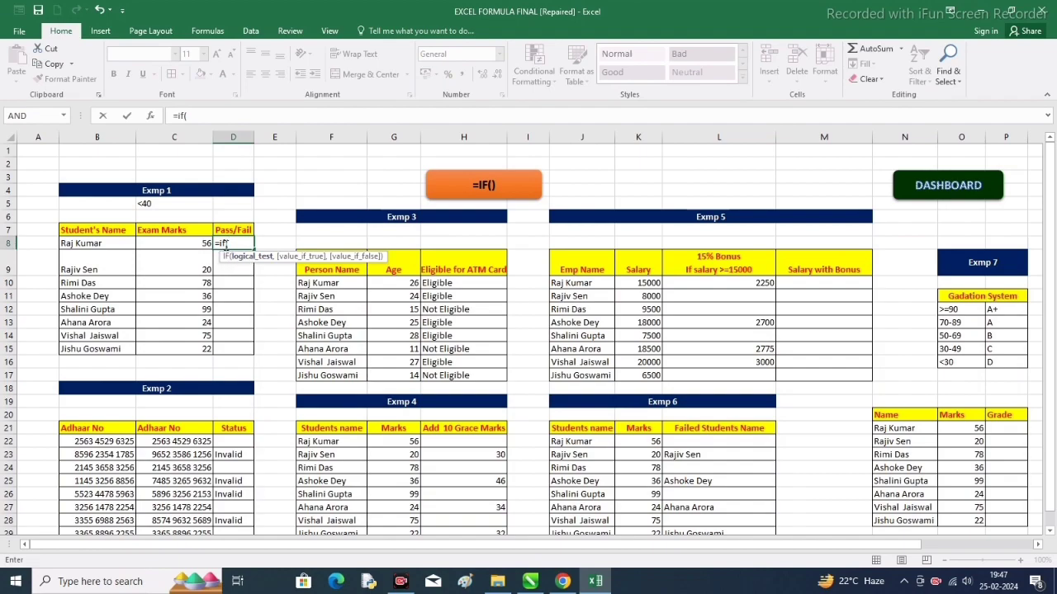
click(194, 243)
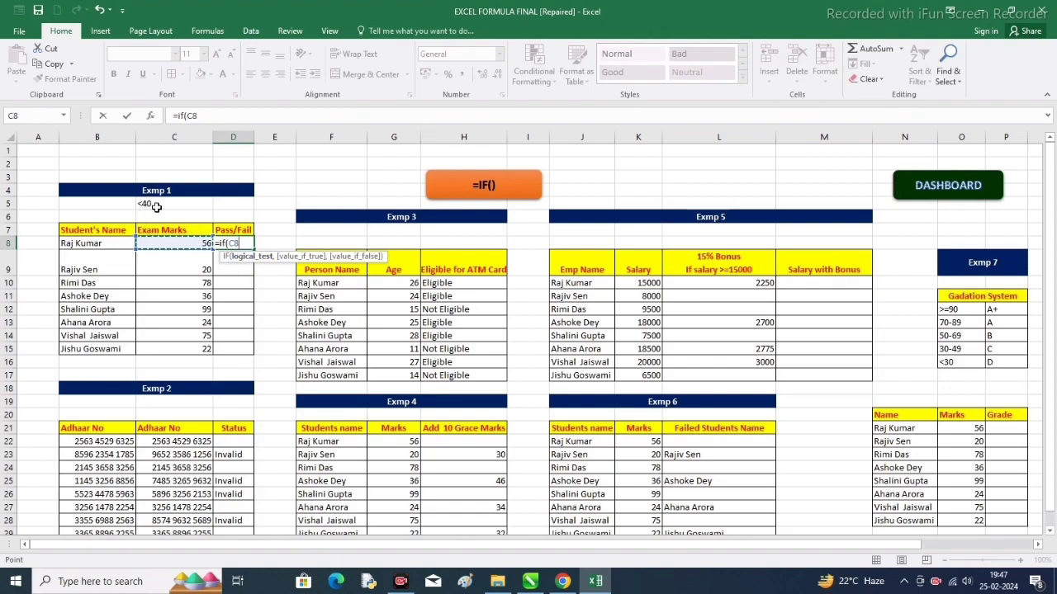
text(<40)
text(,"Fail)
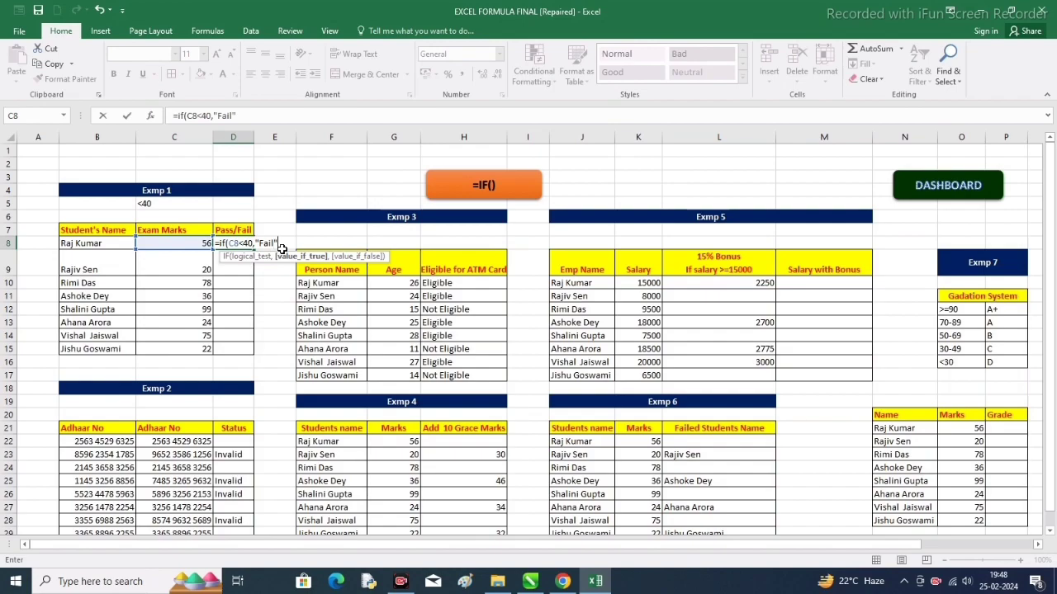
text(,"Pass)
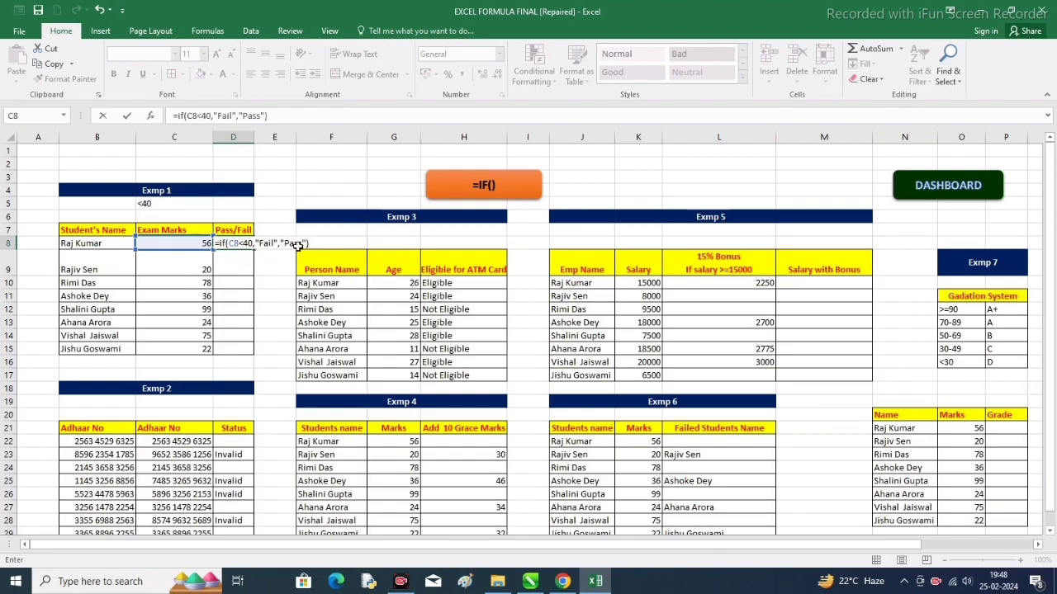
key(Return)
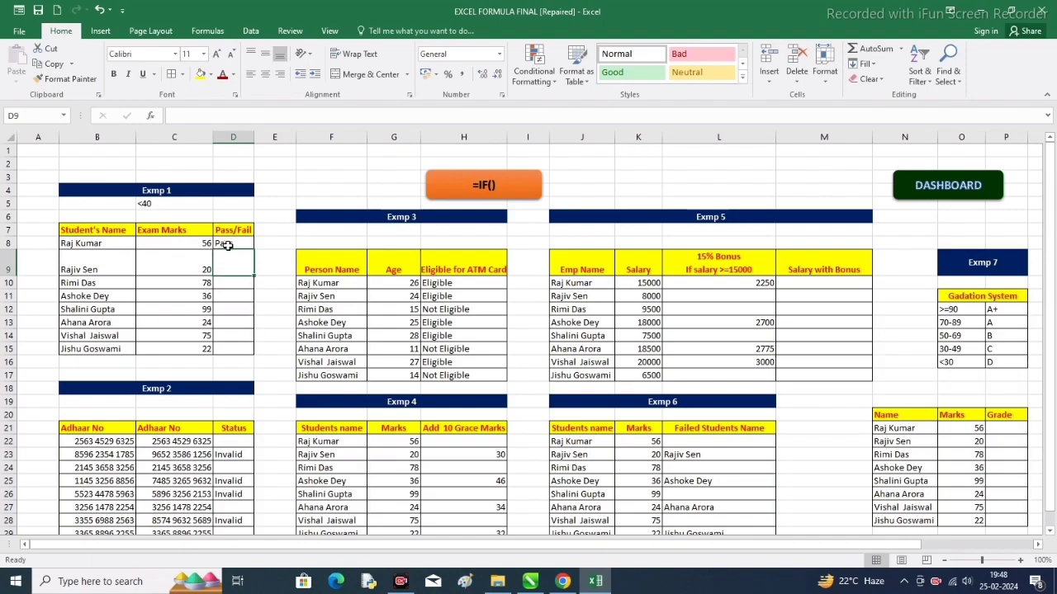
click(243, 245)
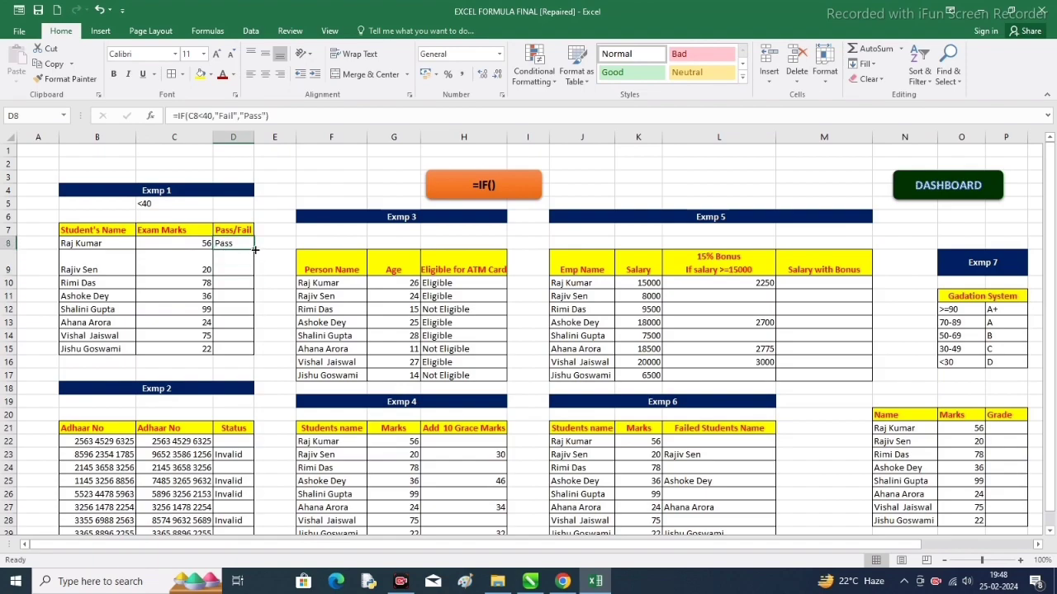
Fill the D8 IF formula down to D15 so every student gets Pass or Fail
drag(255, 250, 255, 355)
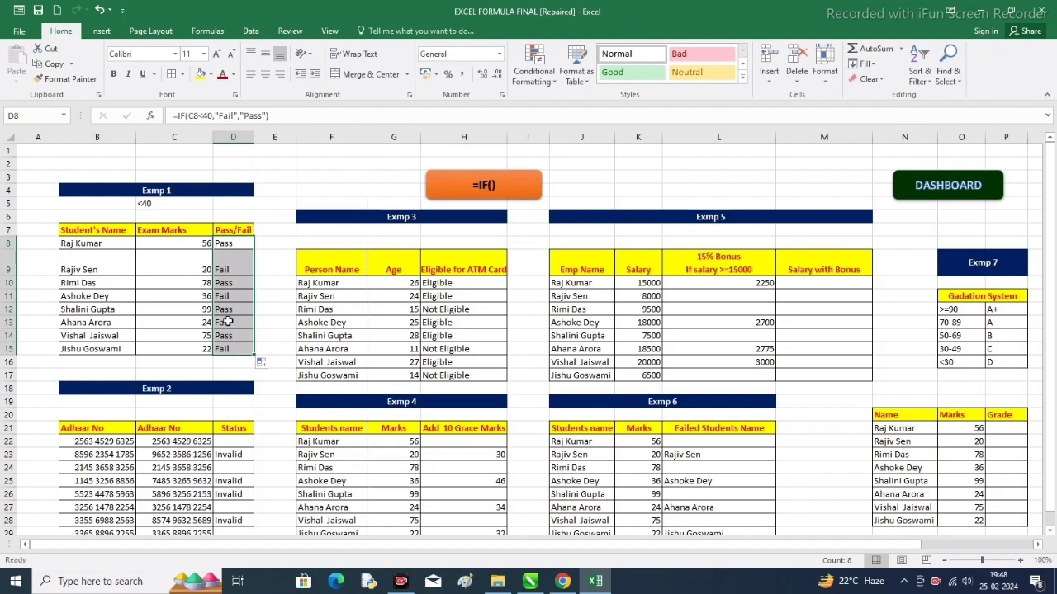
click(256, 284)
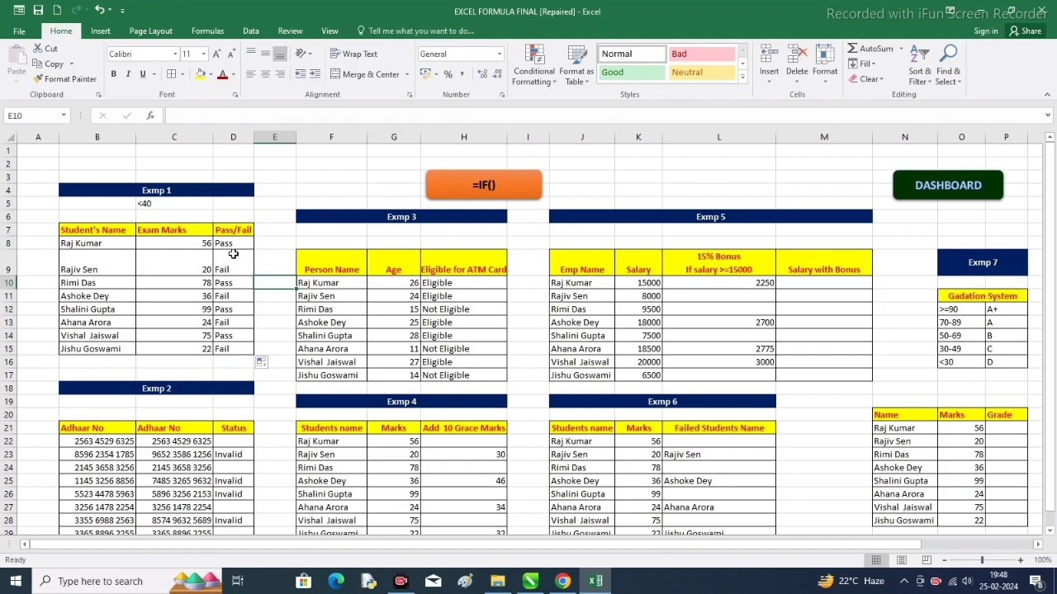
click(229, 244)
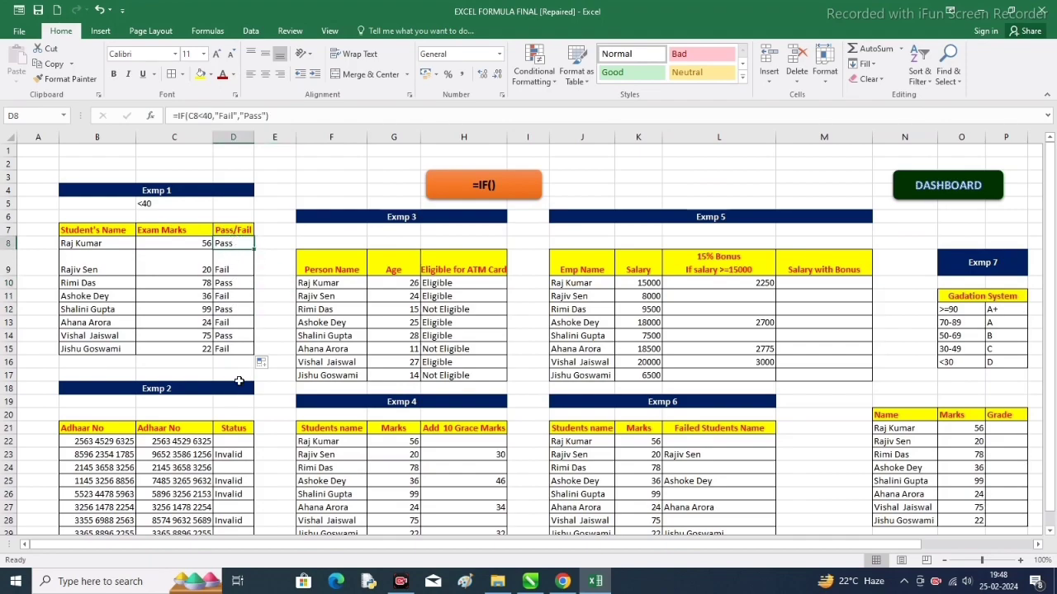
scroll(236, 382, down, 1)
scroll(231, 384, up, 1)
Clear the Exmp 2 Status formulas in D22:D29, leaving the column empty
drag(229, 447, 231, 533)
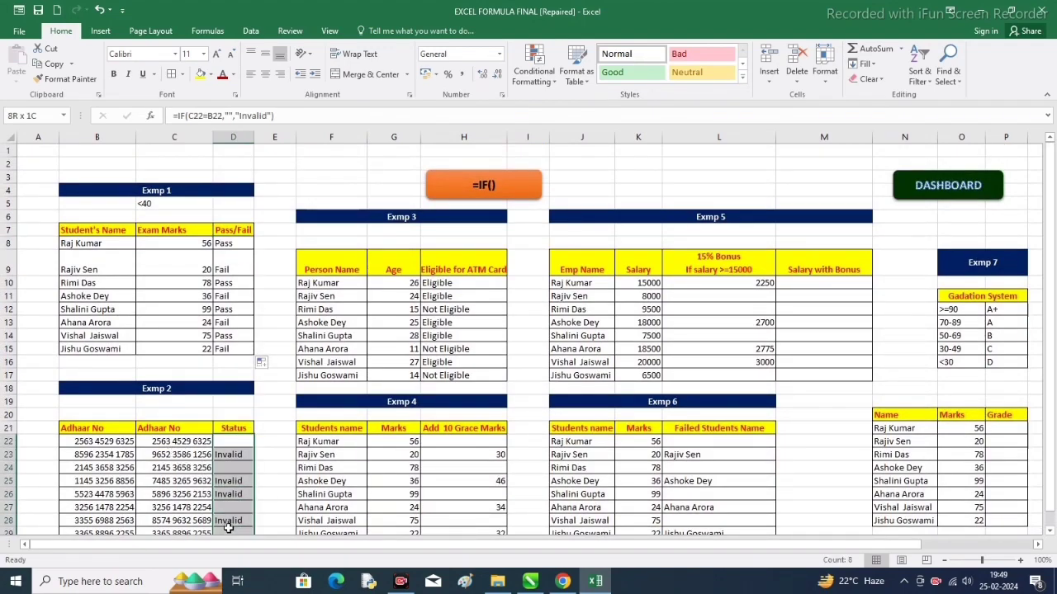
scroll(231, 528, down, 1)
key(Delete)
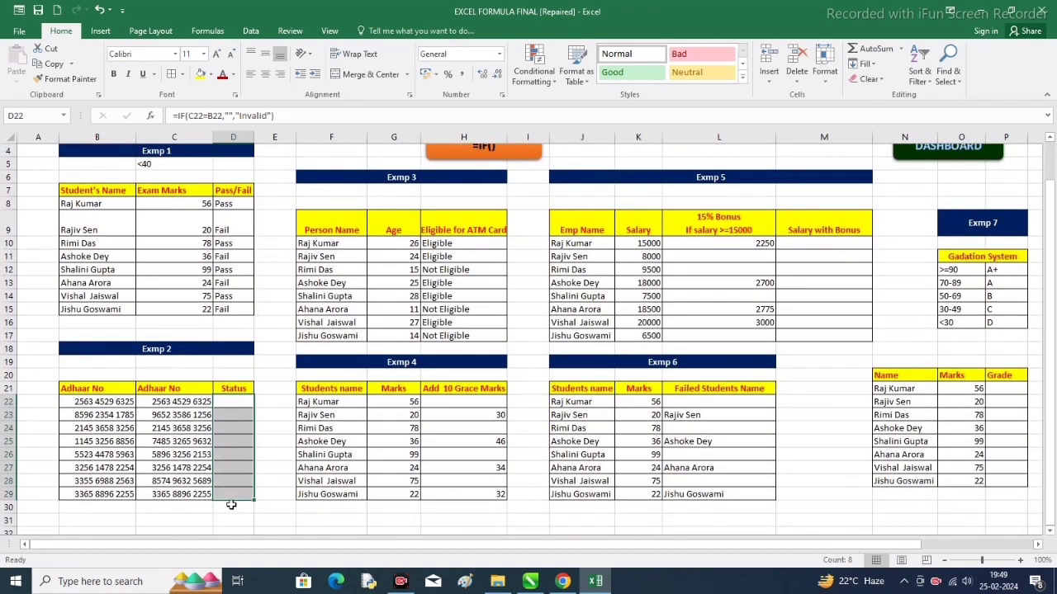
click(234, 412)
click(235, 402)
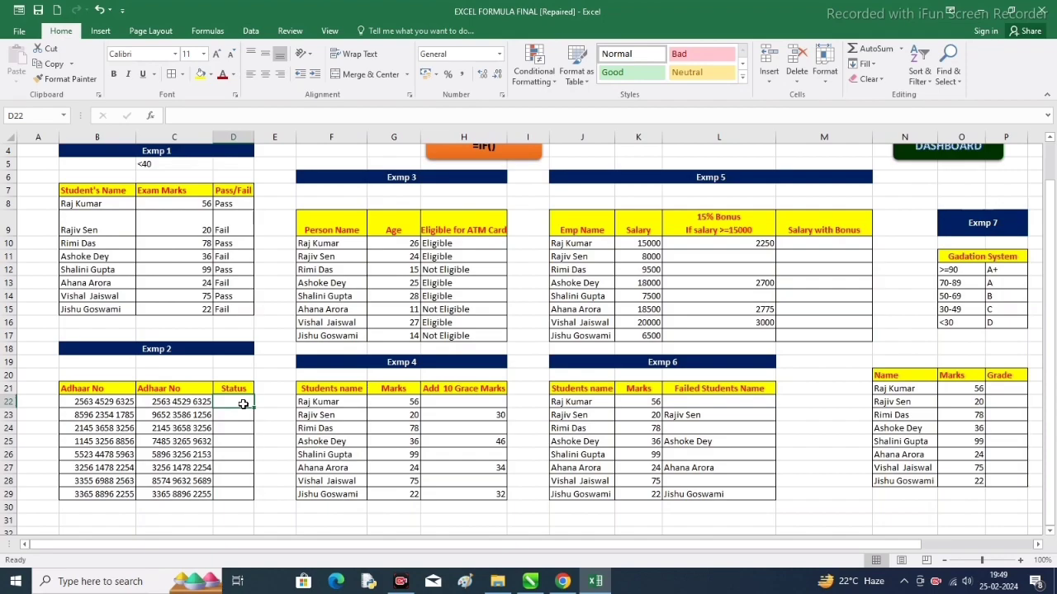
double_click(252, 407)
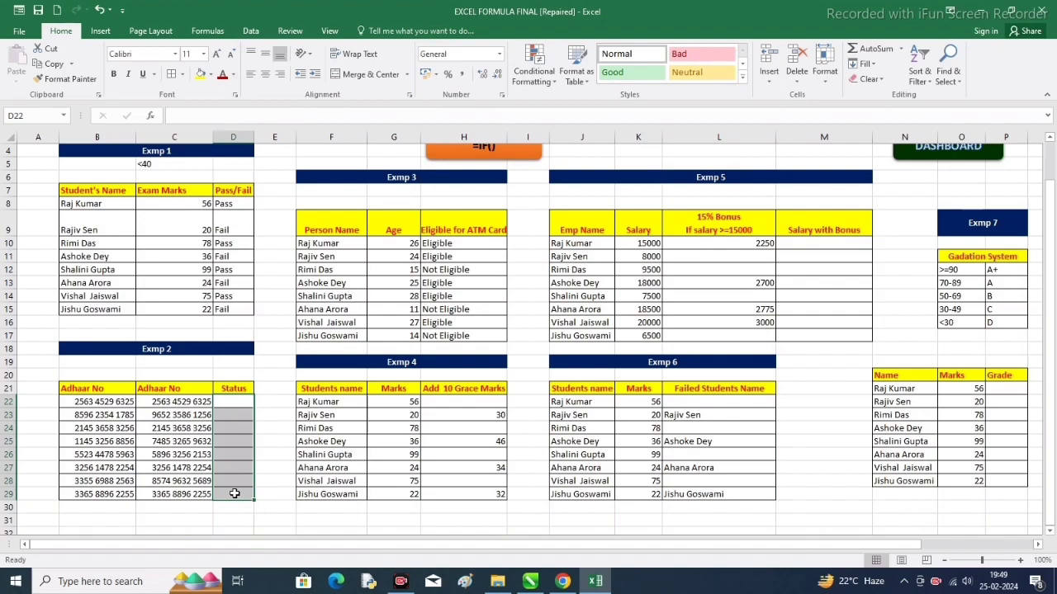
key(Delete)
click(235, 401)
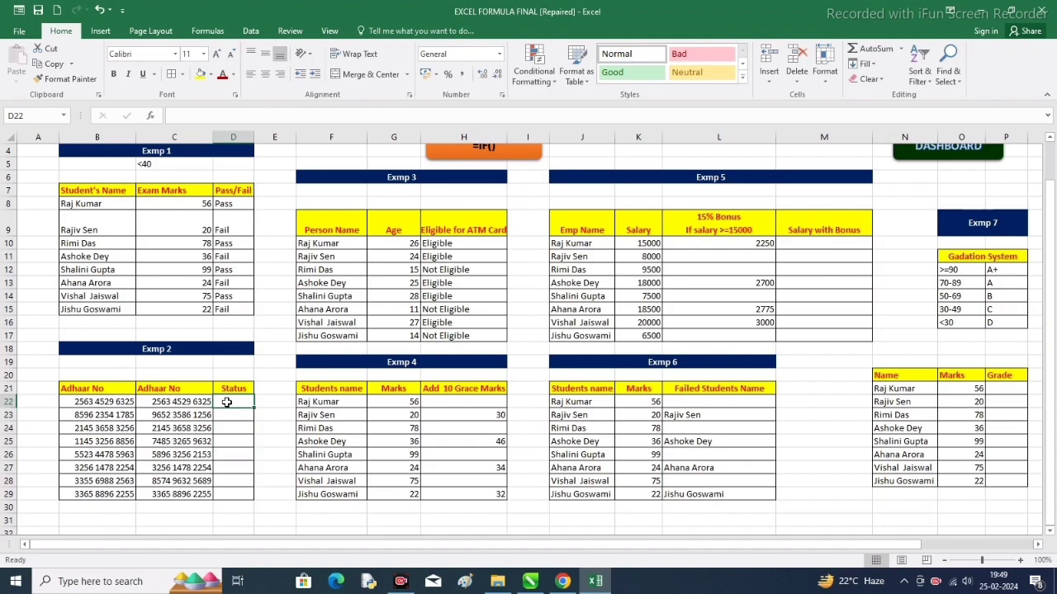
Enter =IF(B22=C22,"Match","Invalid") in D22 to compare the two Adhaar numbers
text(=i)
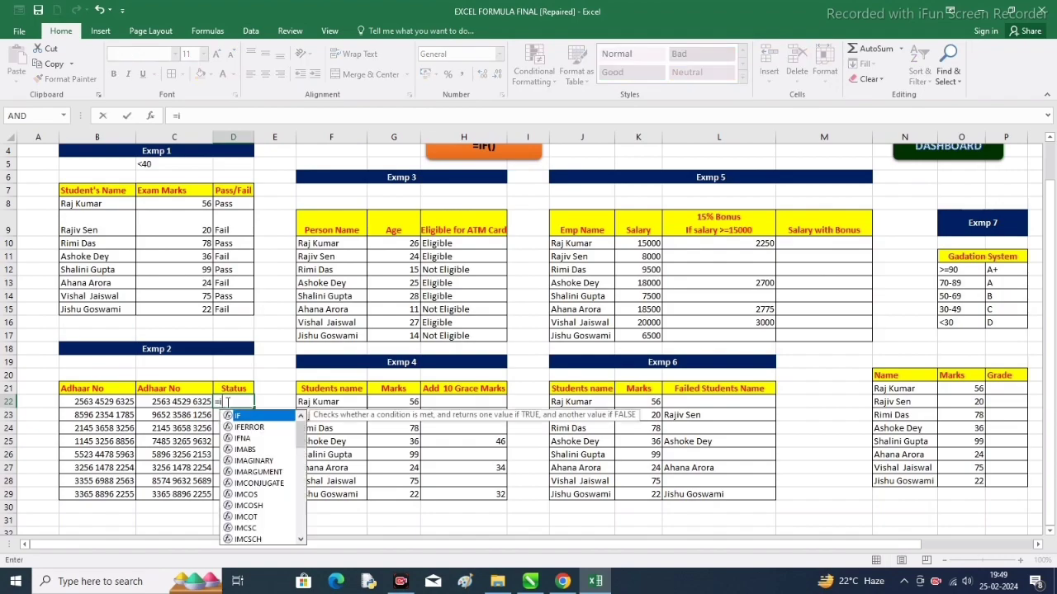
text(f()
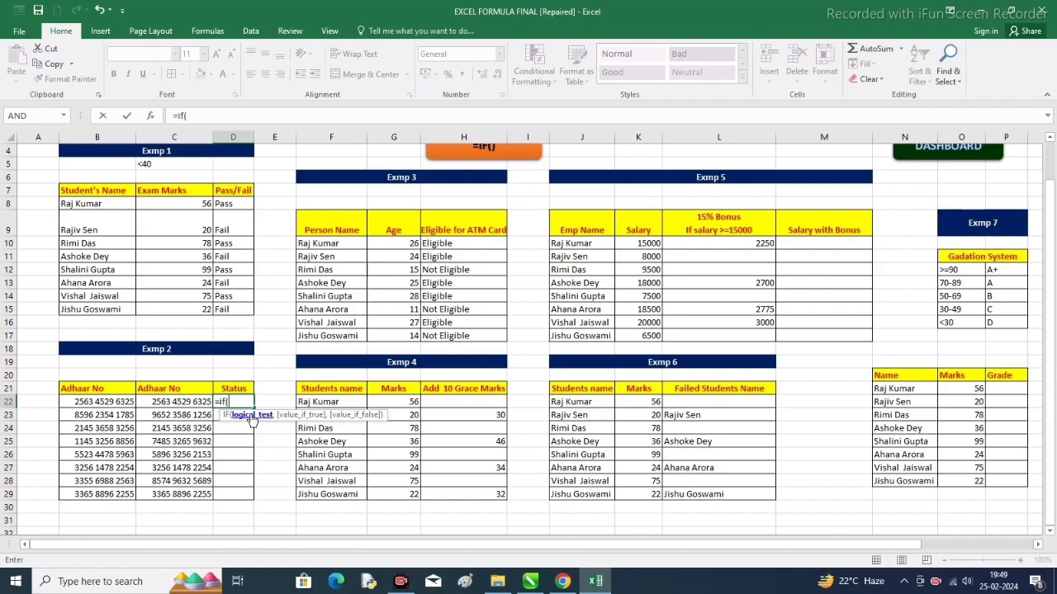
click(106, 402)
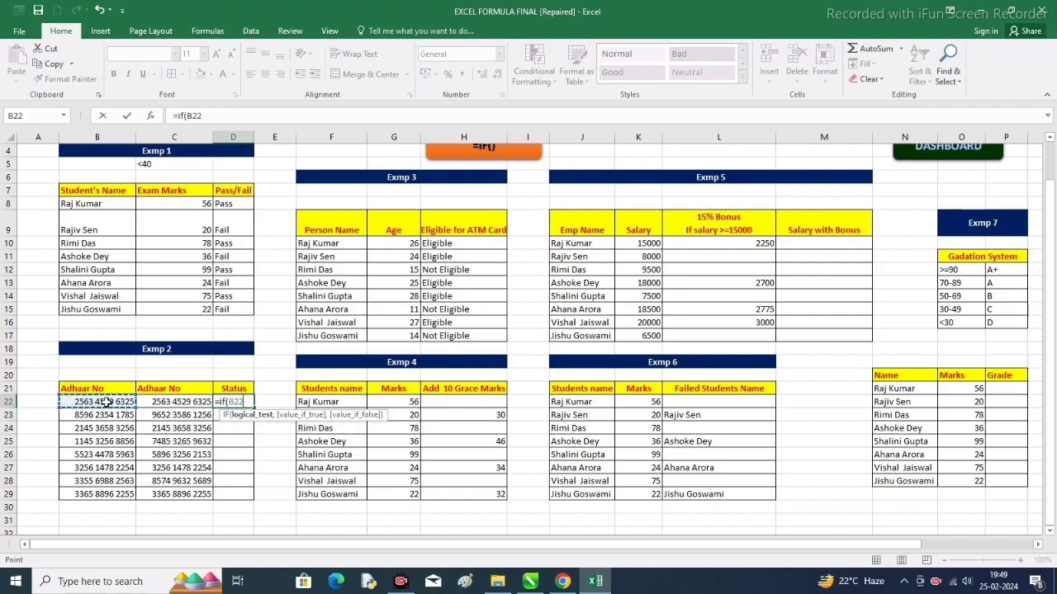
scroll(106, 402, down, 1)
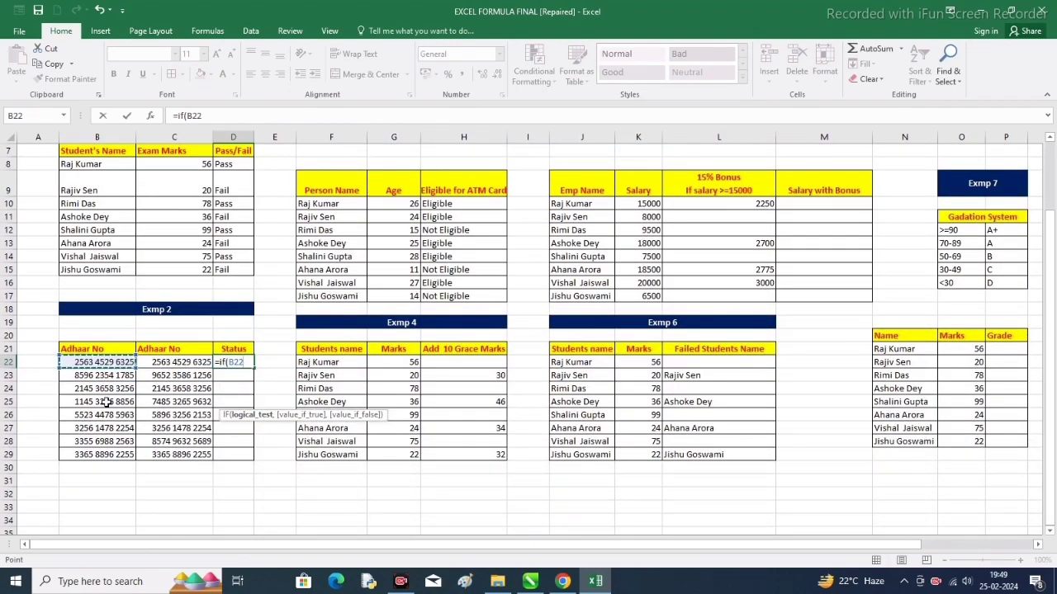
text(=)
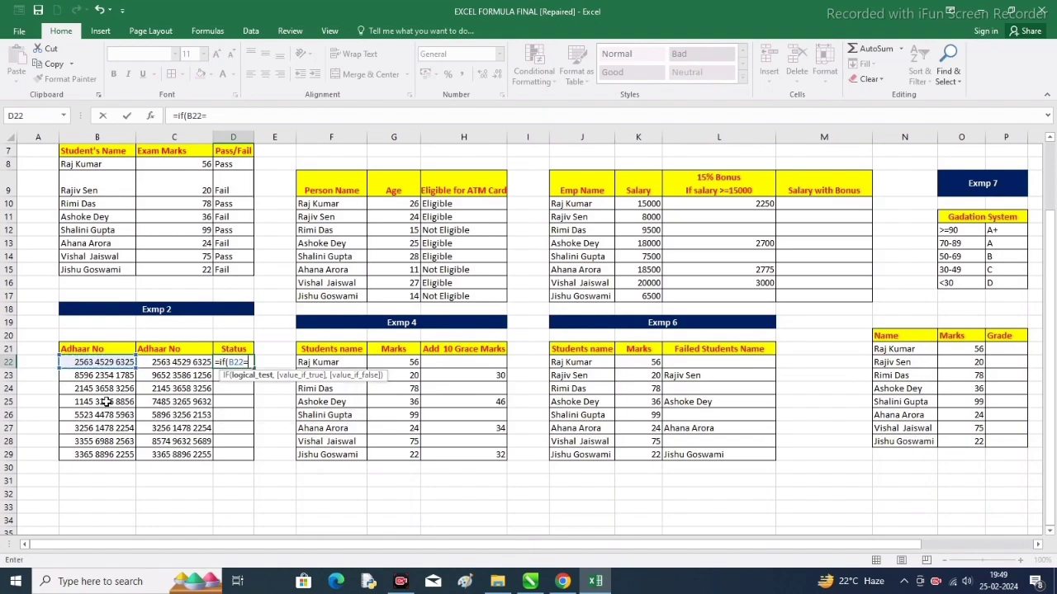
click(161, 368)
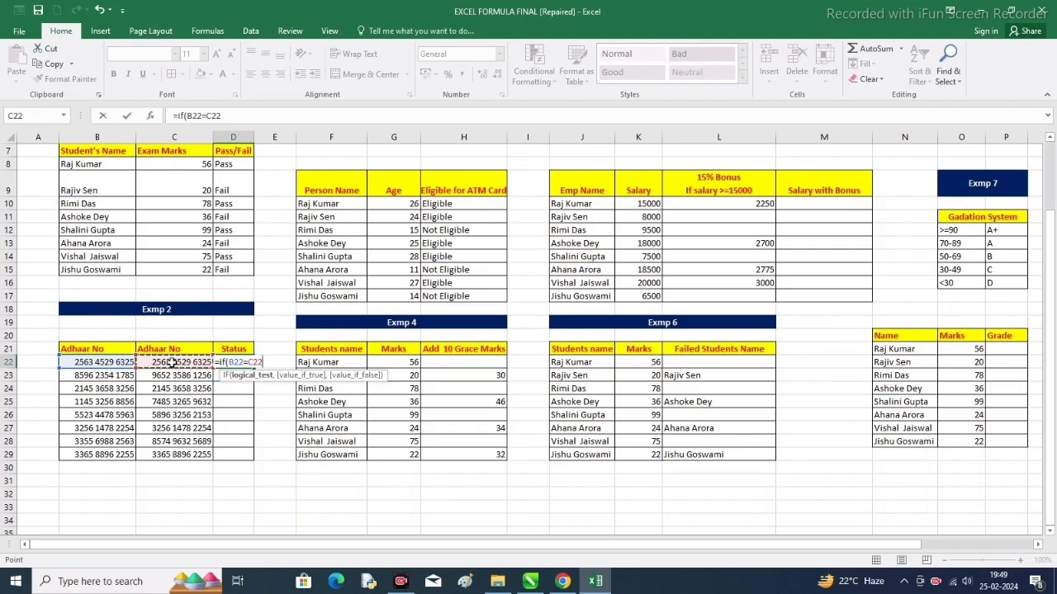
text(,"Match)
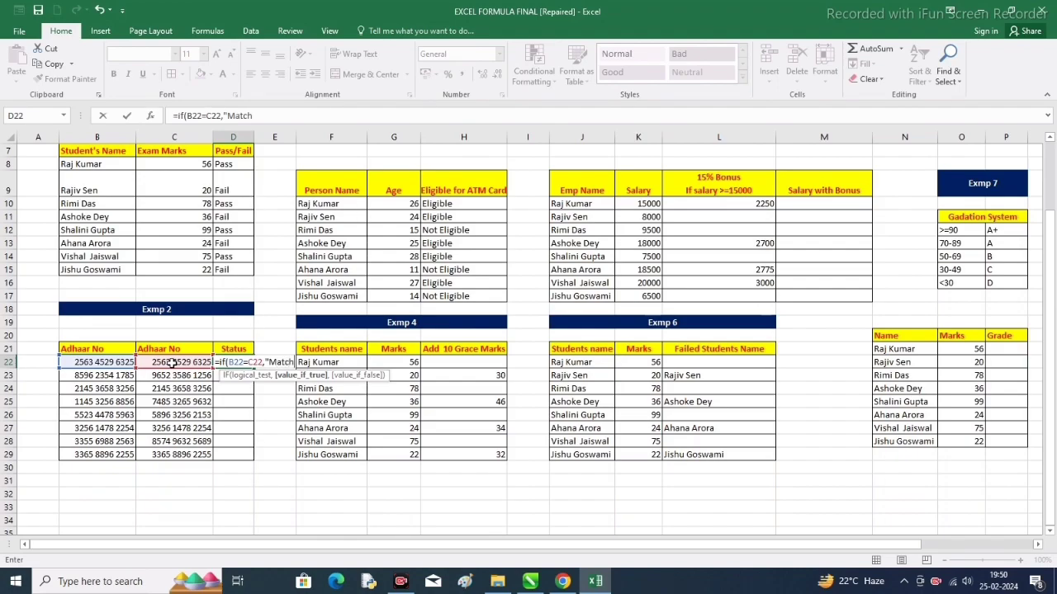
text(")
click(263, 115)
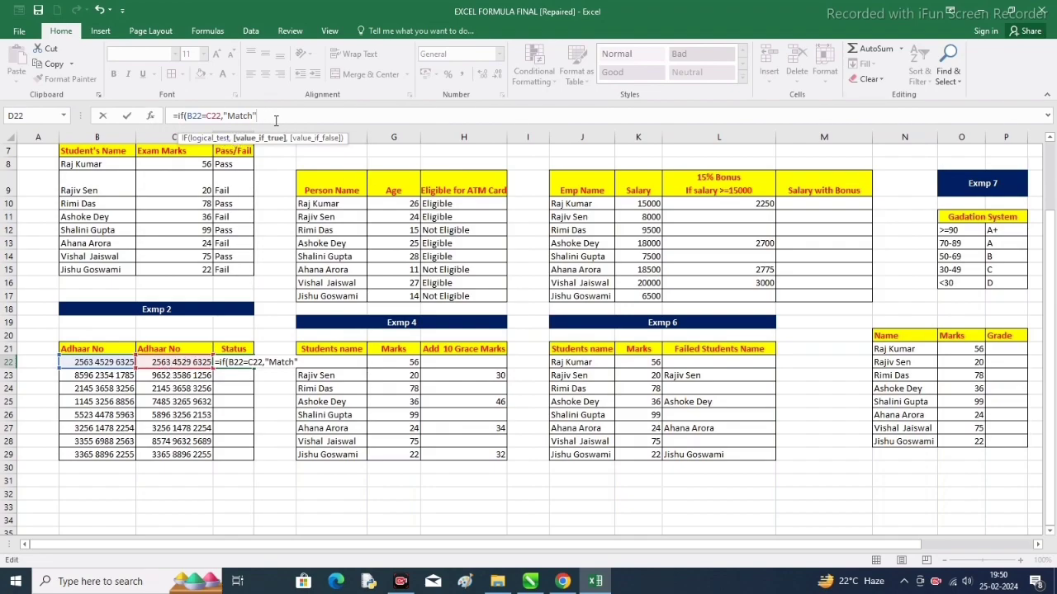
text(,")
text(Invalid)
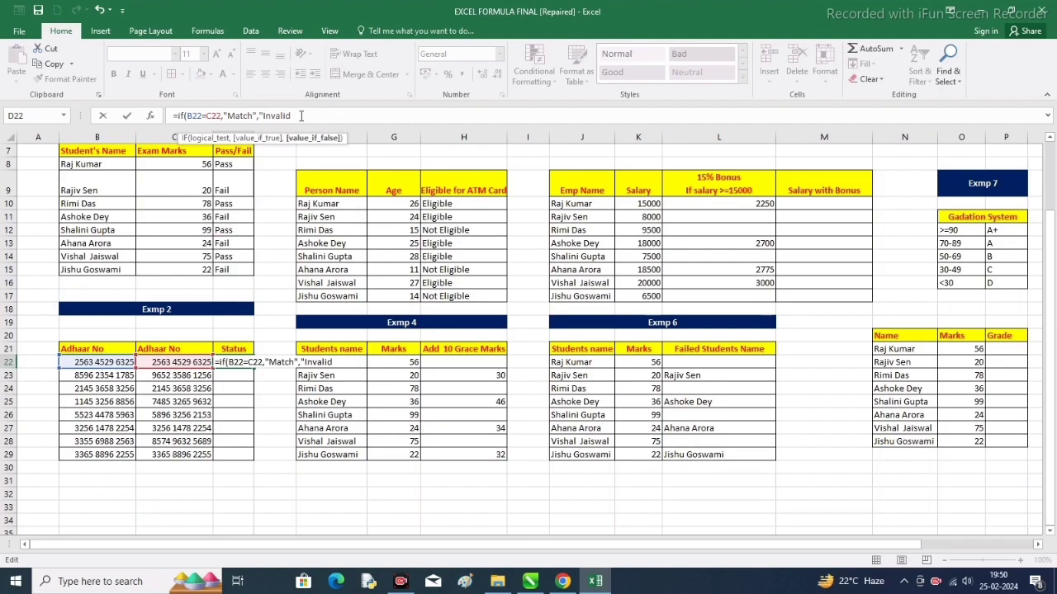
text())
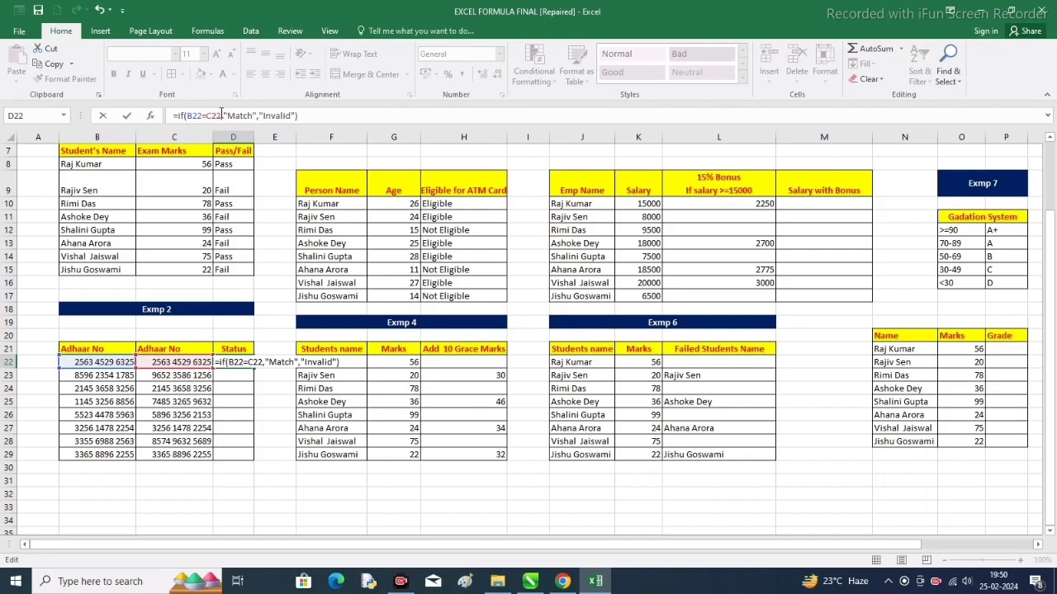
key(Return)
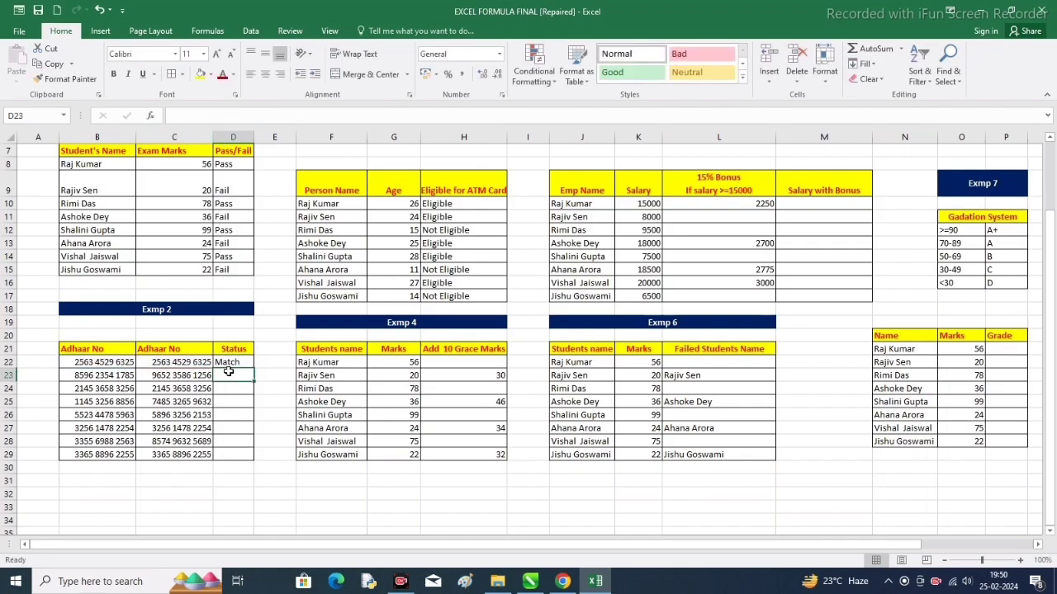
Copy the D22 Match/Invalid formula down to D29 and bold the Status results
click(216, 364)
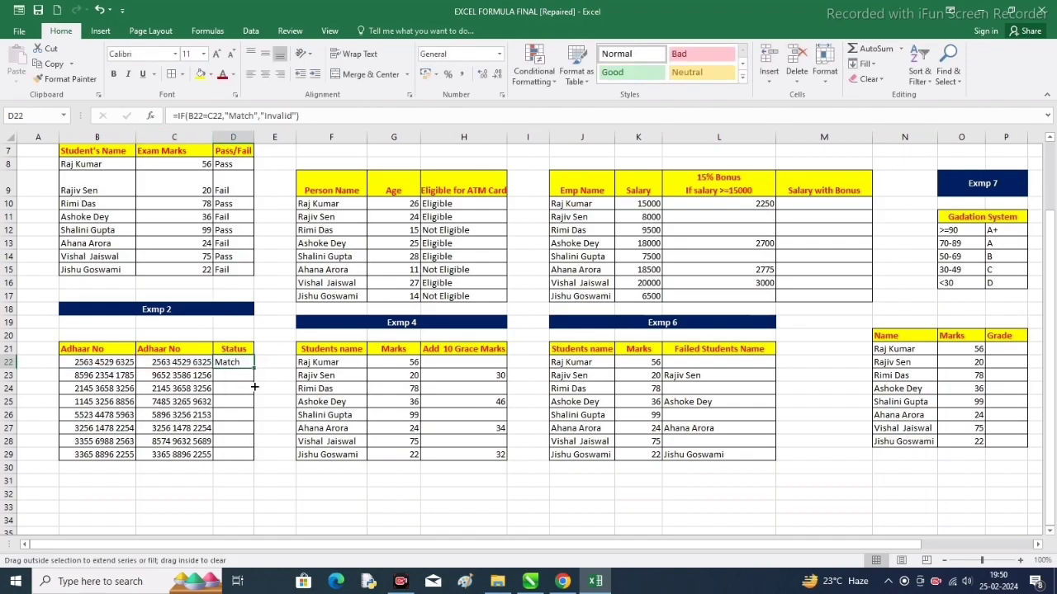
drag(254, 368, 237, 460)
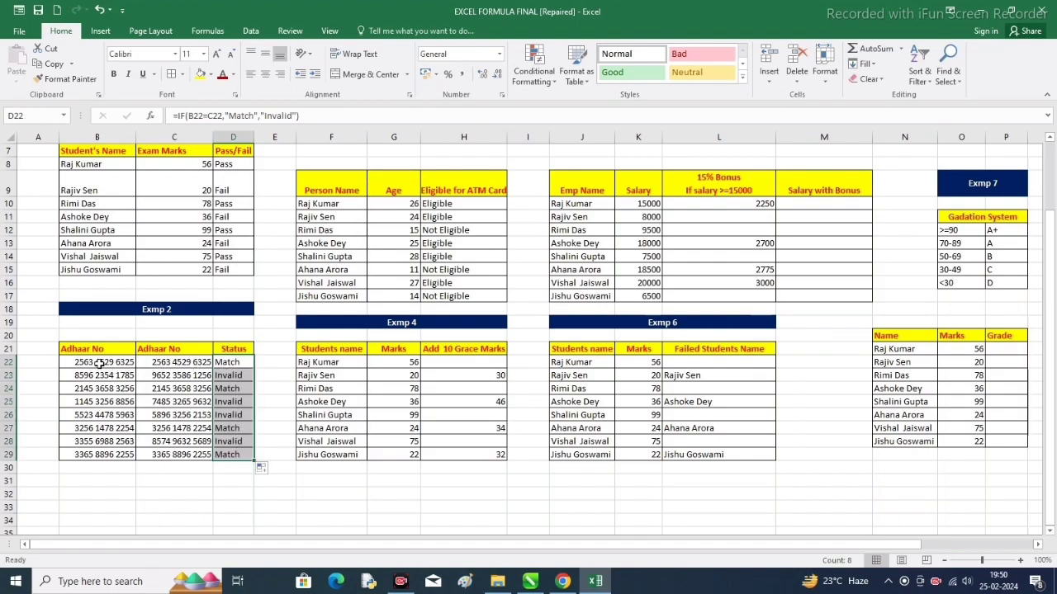
click(113, 75)
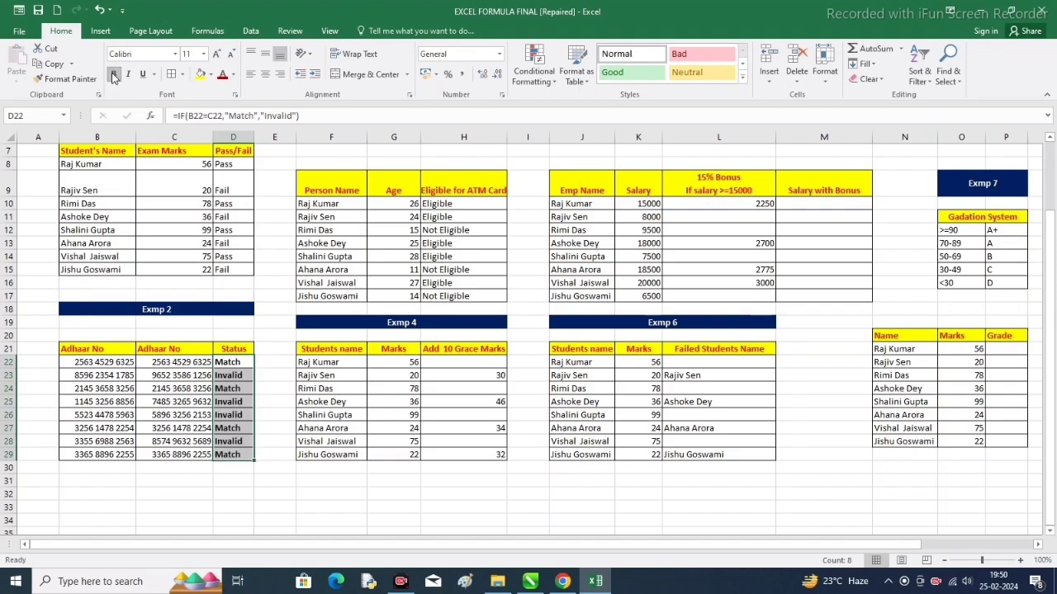
Make the Exmp 1 Pass/Fail results in D8:D15 bold as well
drag(234, 164, 245, 269)
click(113, 74)
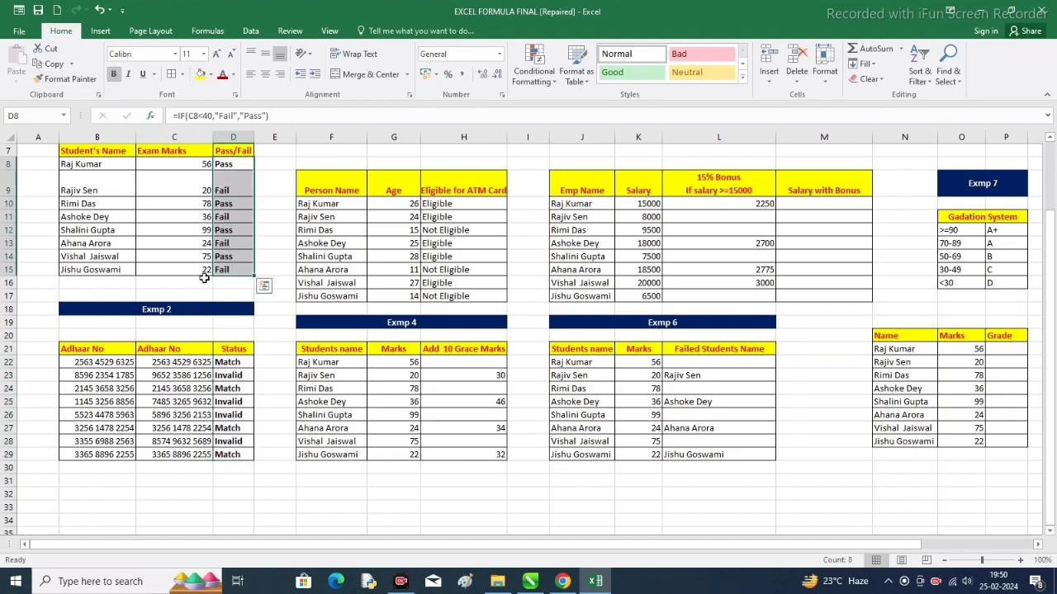
click(260, 347)
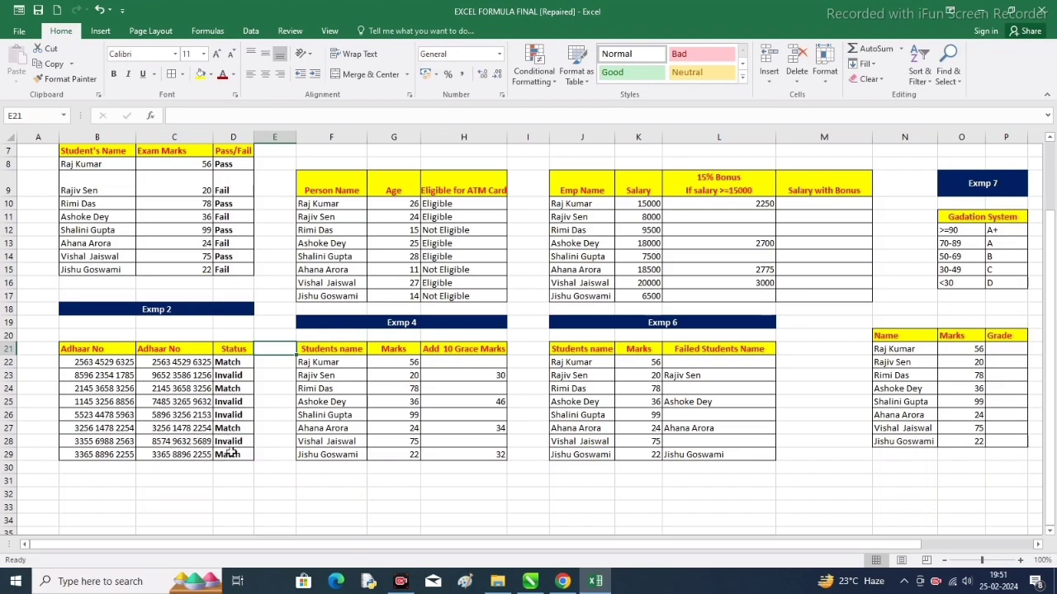
click(237, 364)
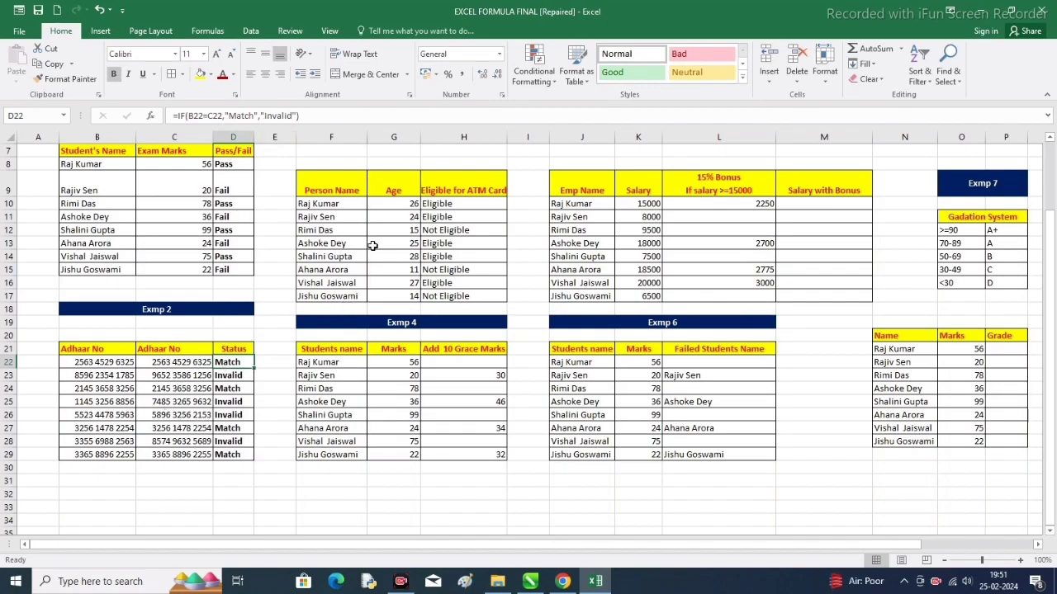
scroll(381, 280, up, 2)
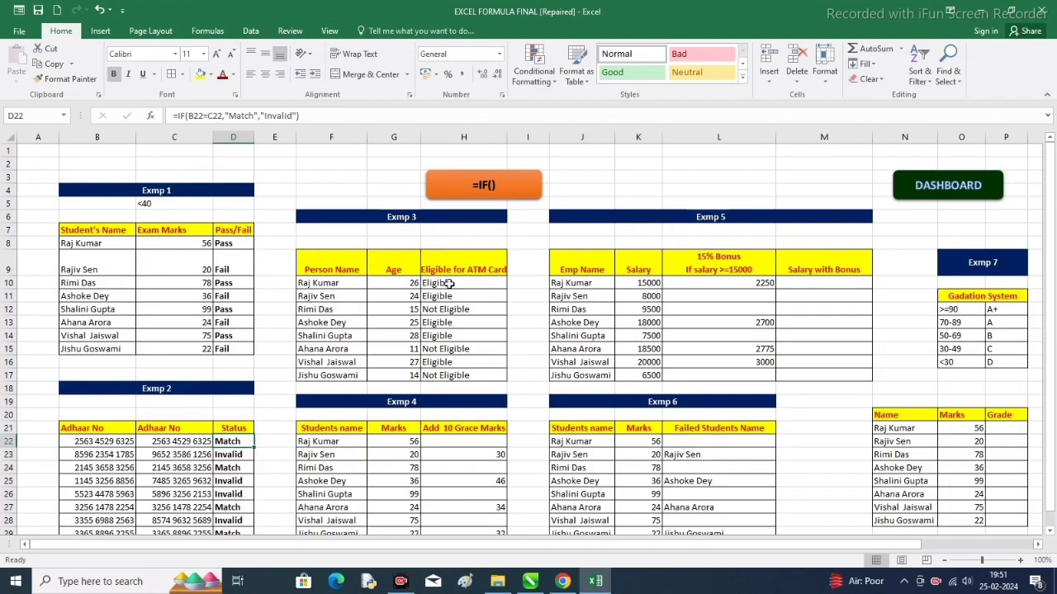
drag(448, 283, 458, 376)
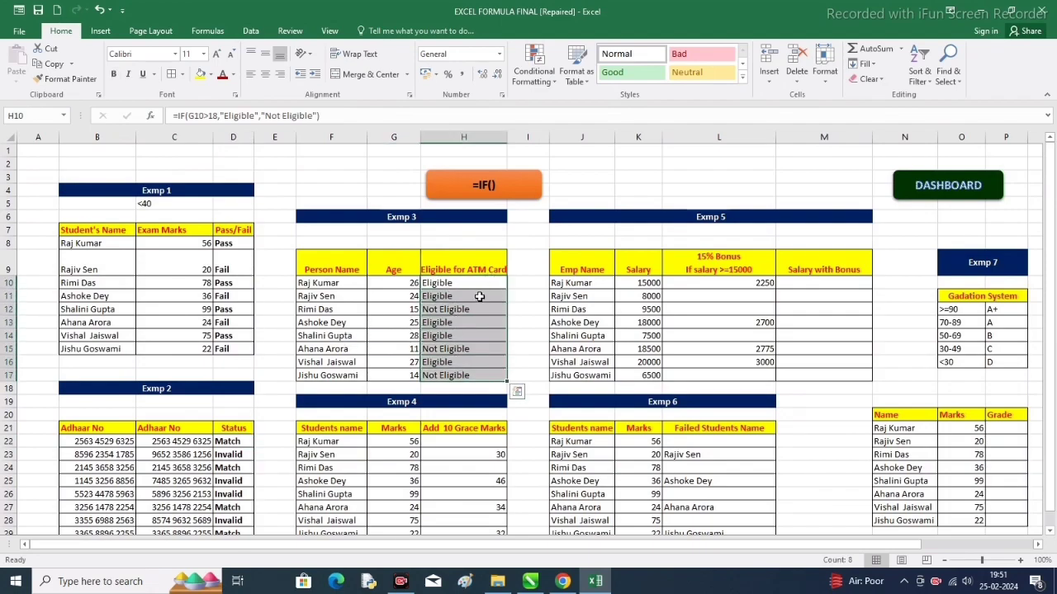
drag(477, 285, 485, 378)
key(Delete)
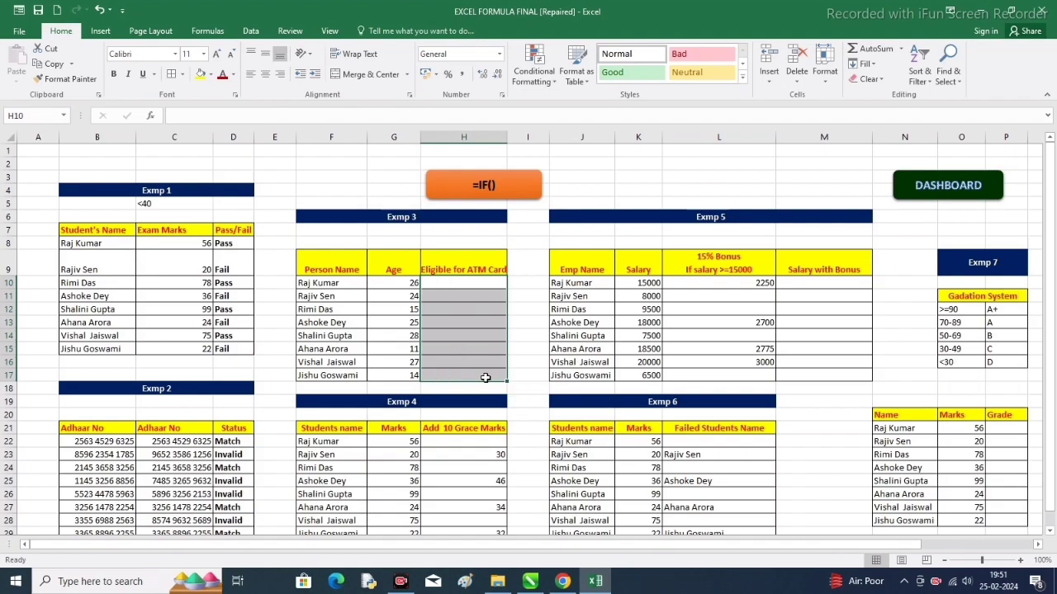
click(523, 297)
click(465, 284)
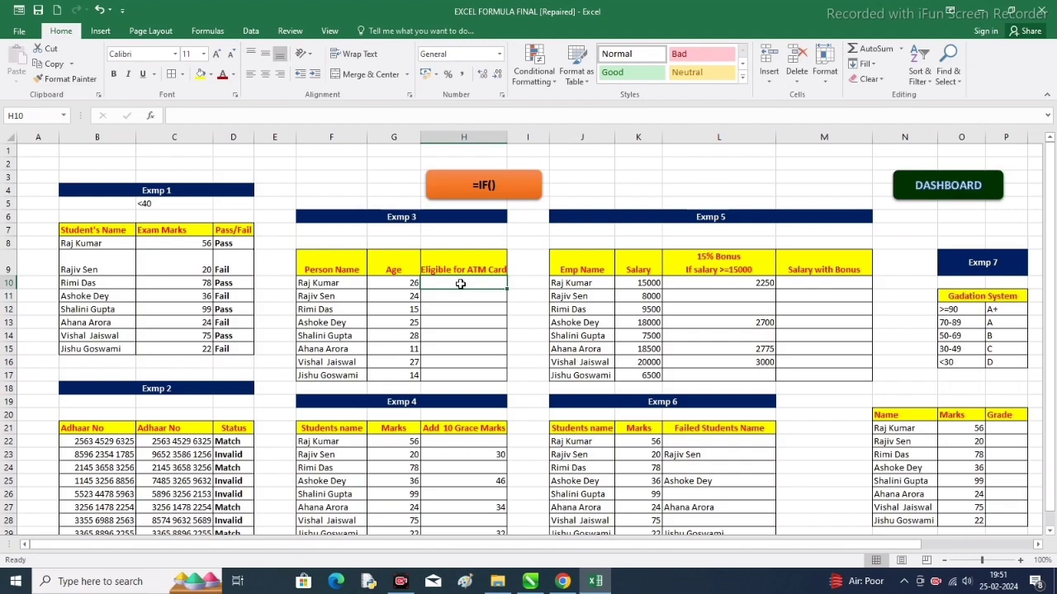
key(ctrl+z)
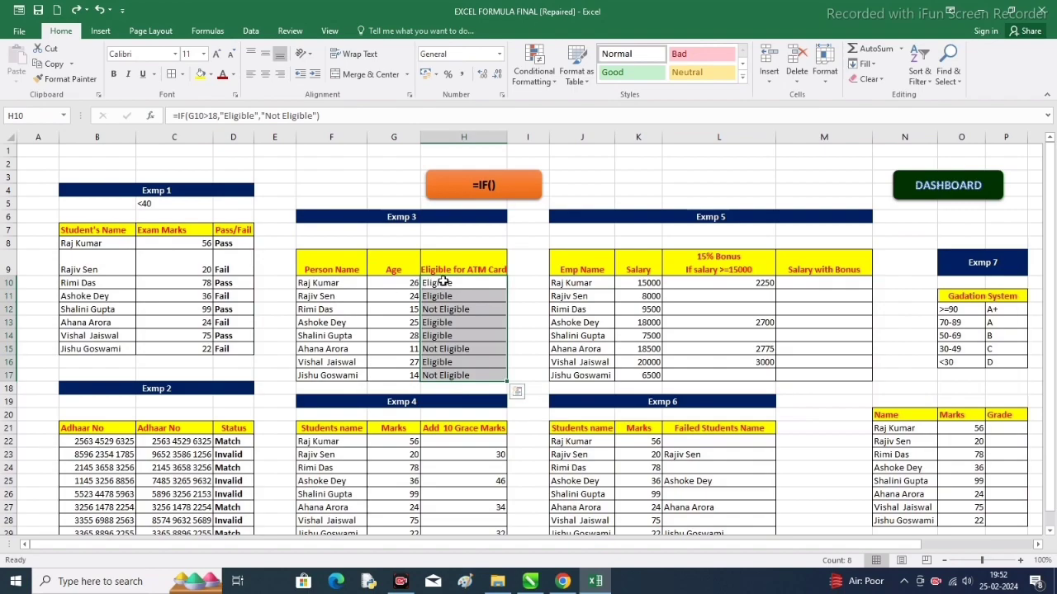
Type the age thresholds <18 in G7 and >18 in H7
click(404, 231)
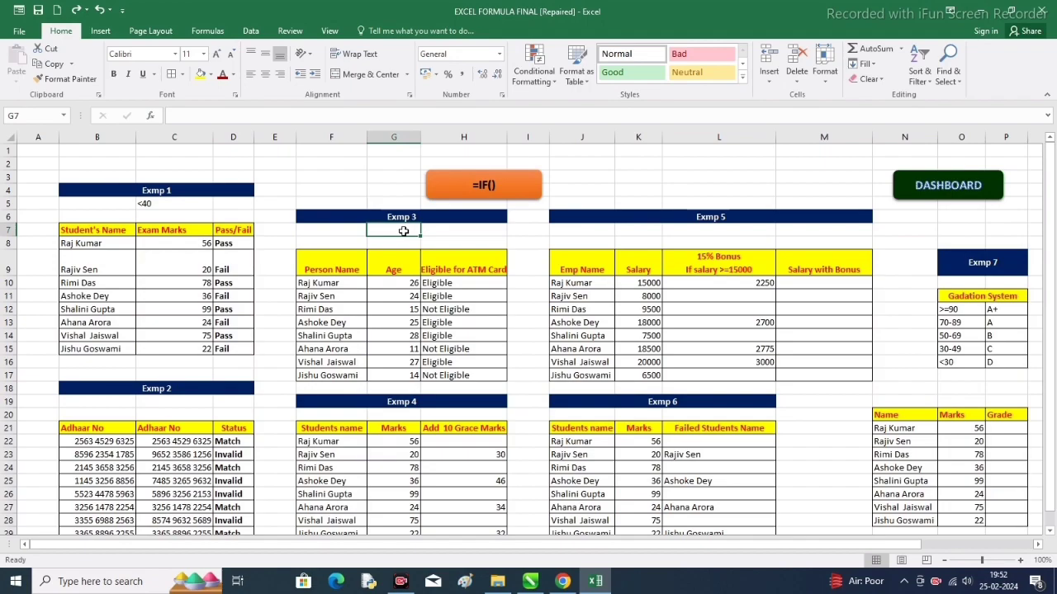
text(<1)
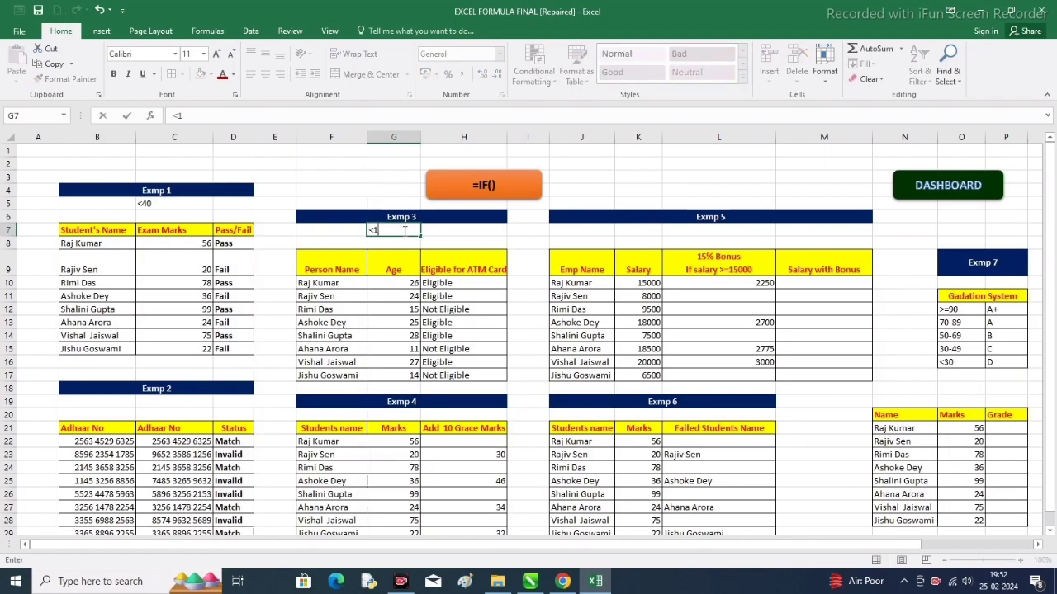
text(8)
click(435, 229)
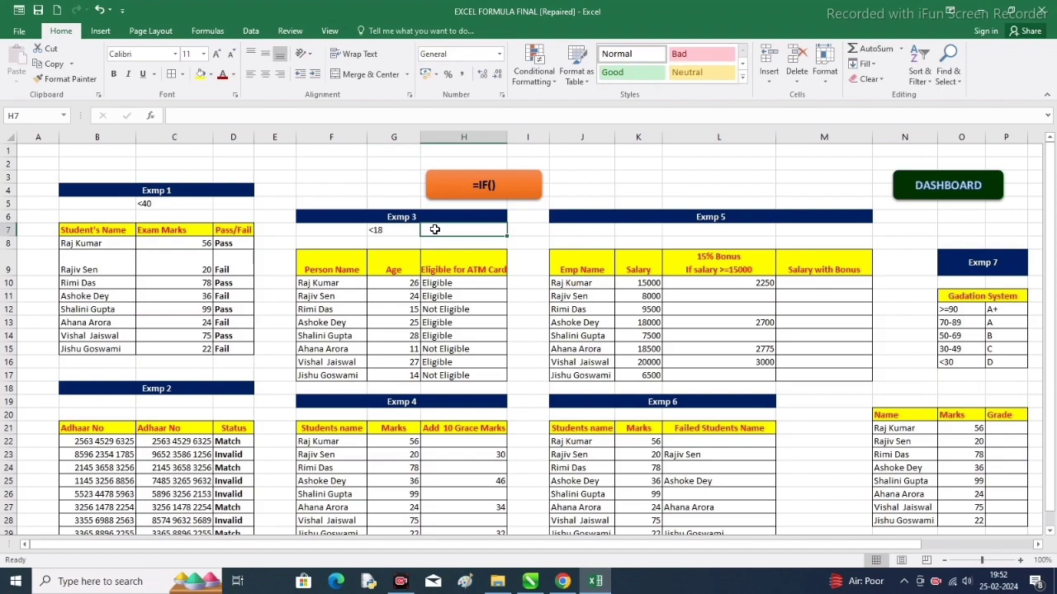
text(>)
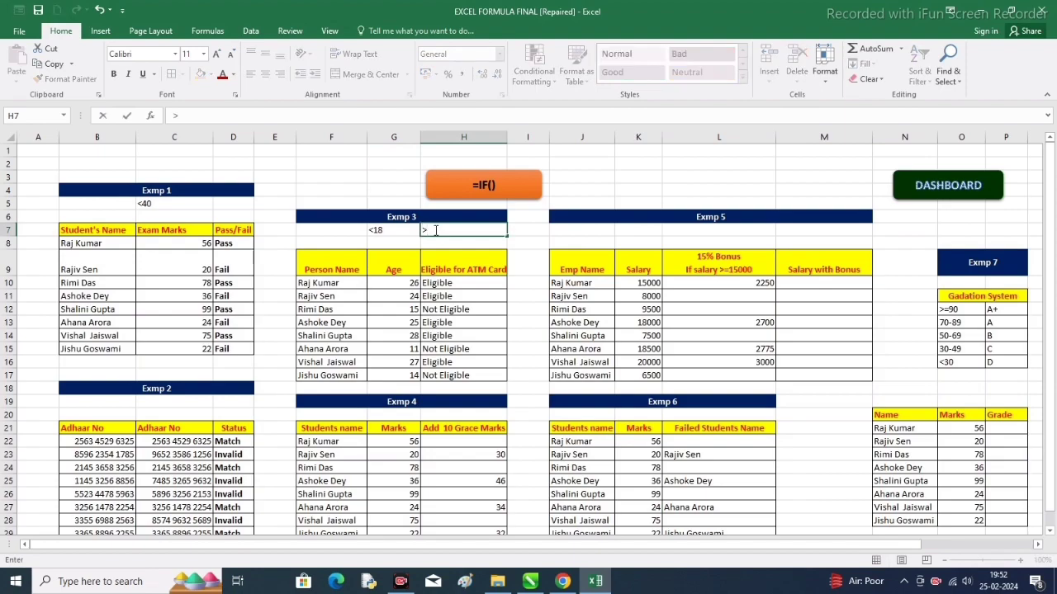
text(18)
click(530, 254)
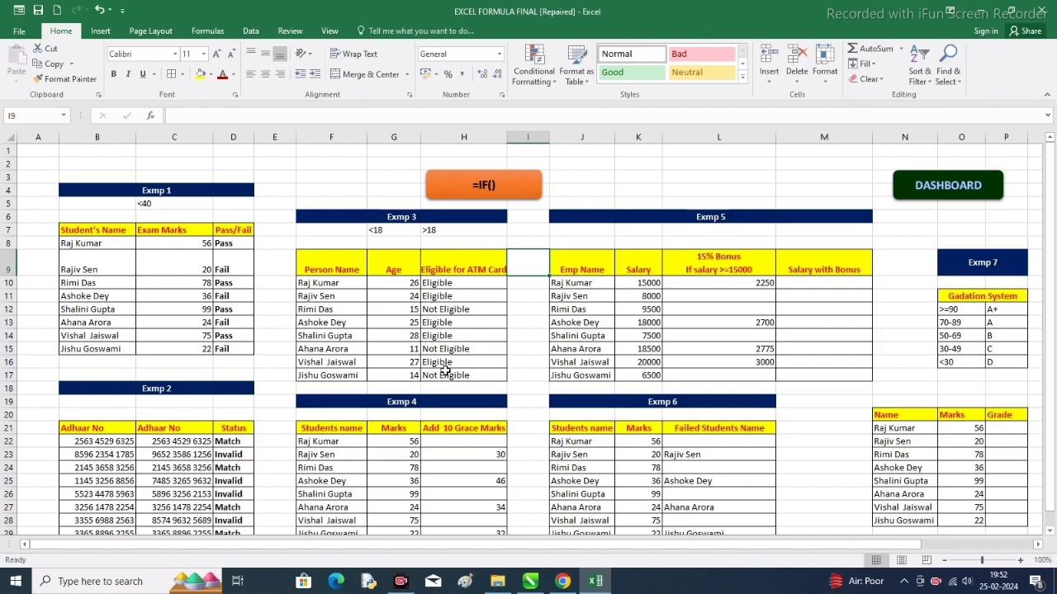
Clear H10:H17 and enter =IF(G10<18,"Not Eligible","Eligible") in H10
drag(442, 284, 449, 375)
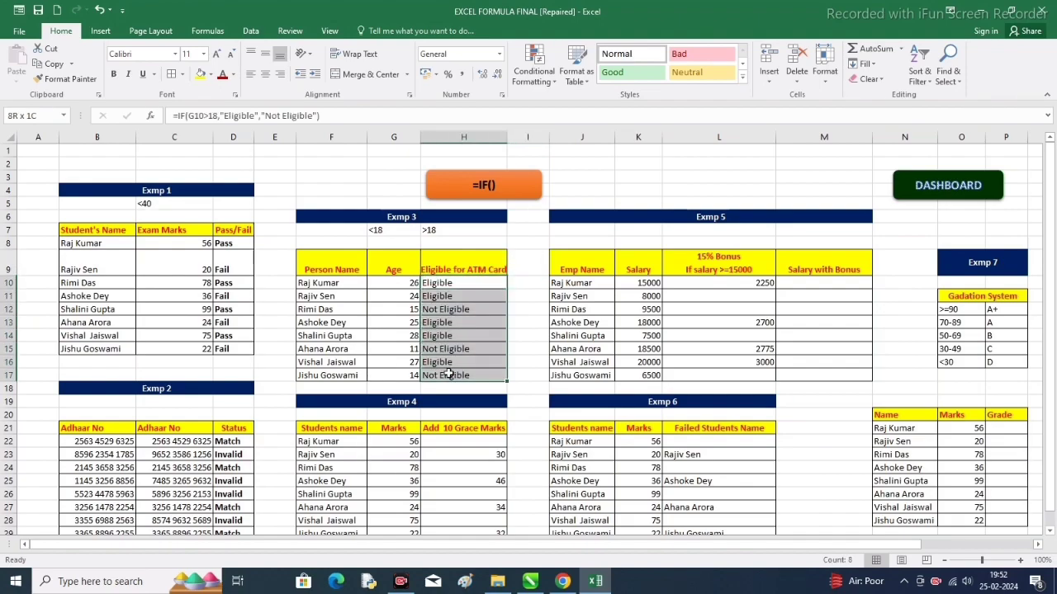
key(Delete)
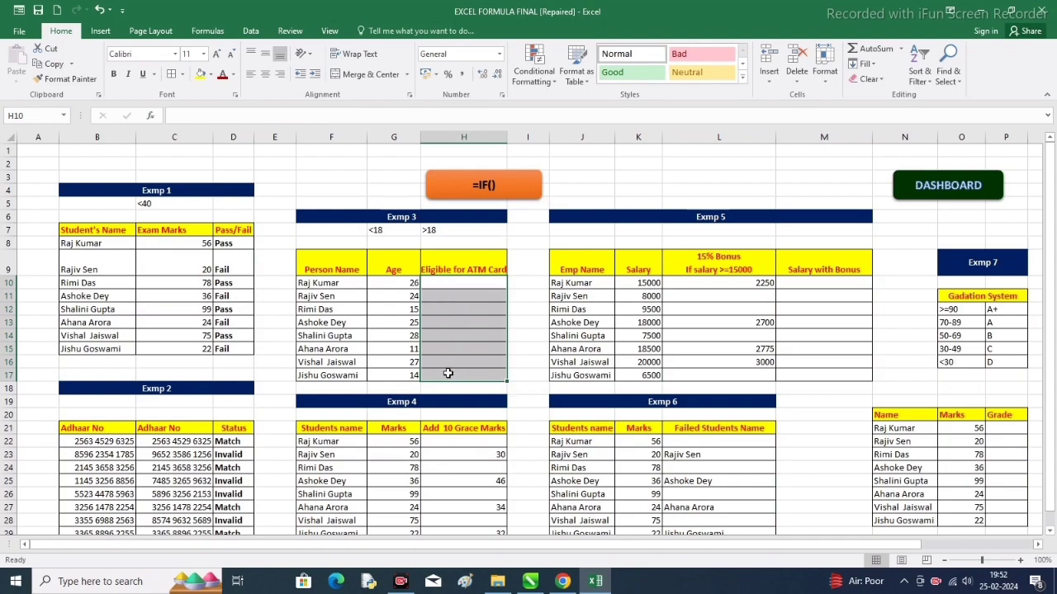
click(449, 286)
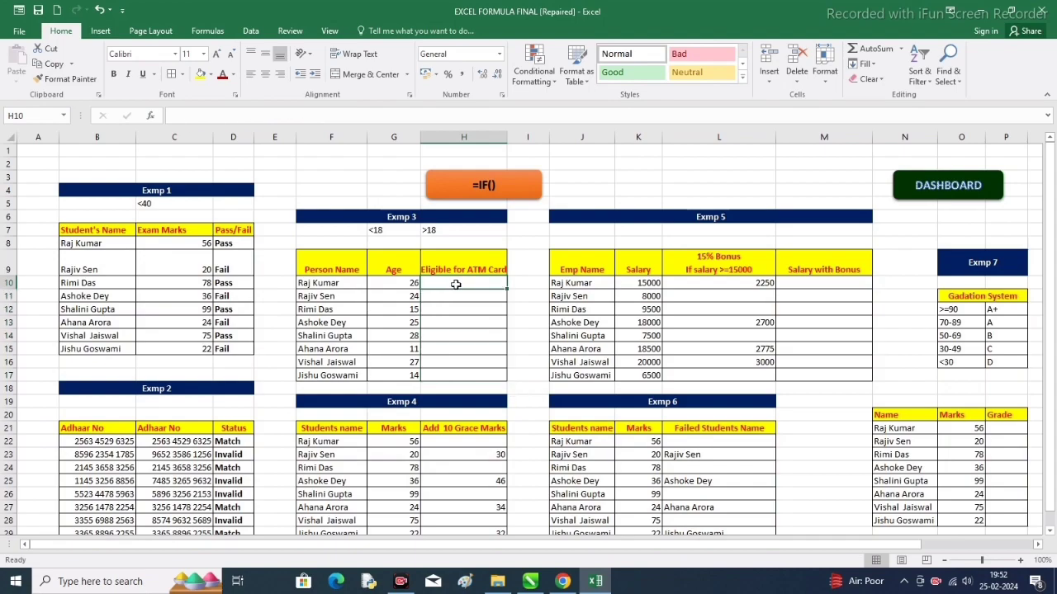
text(=)
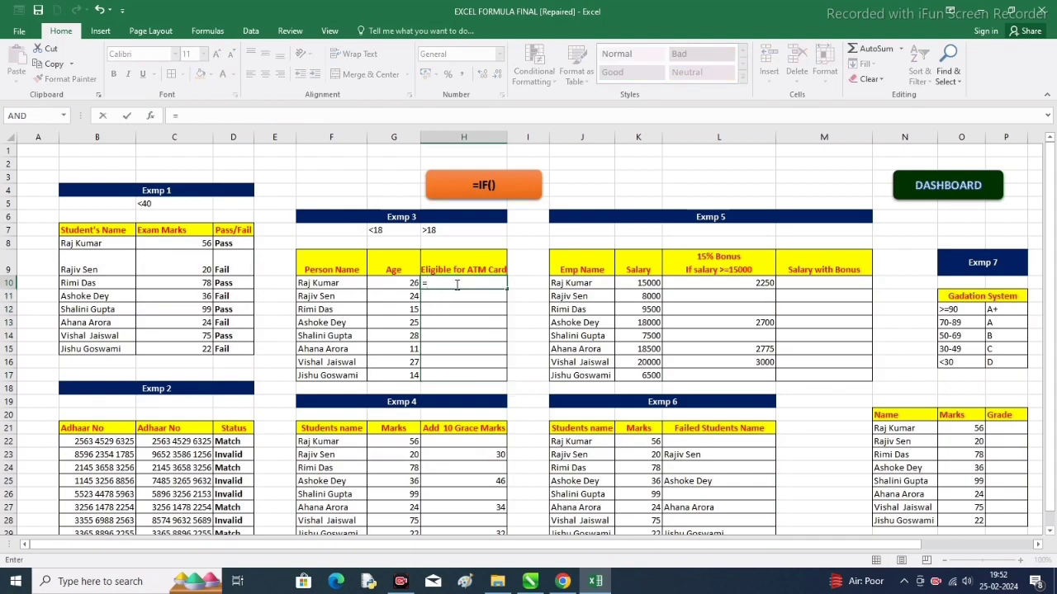
text(if)
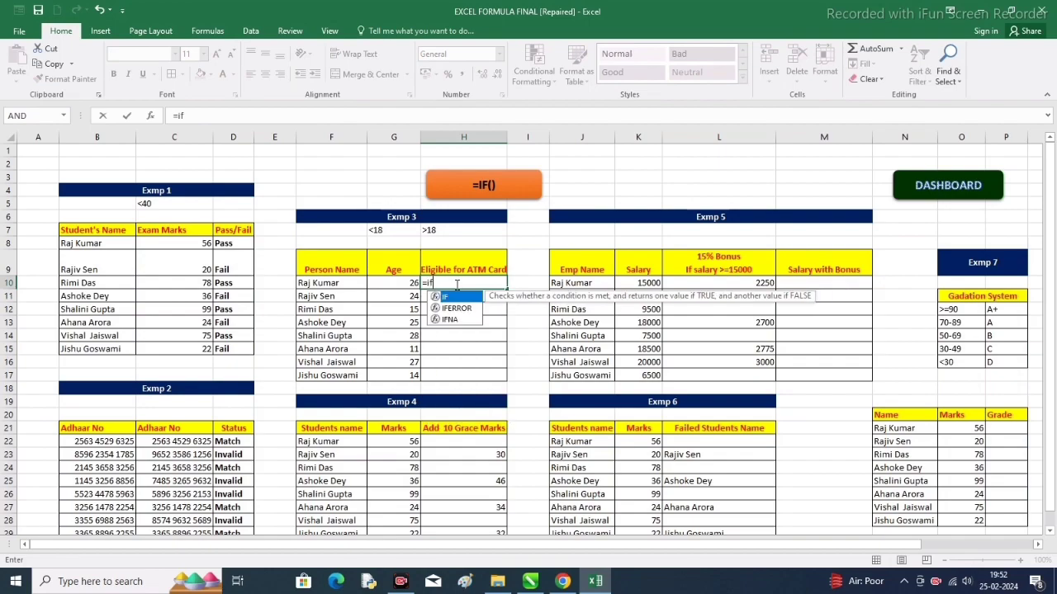
text(()
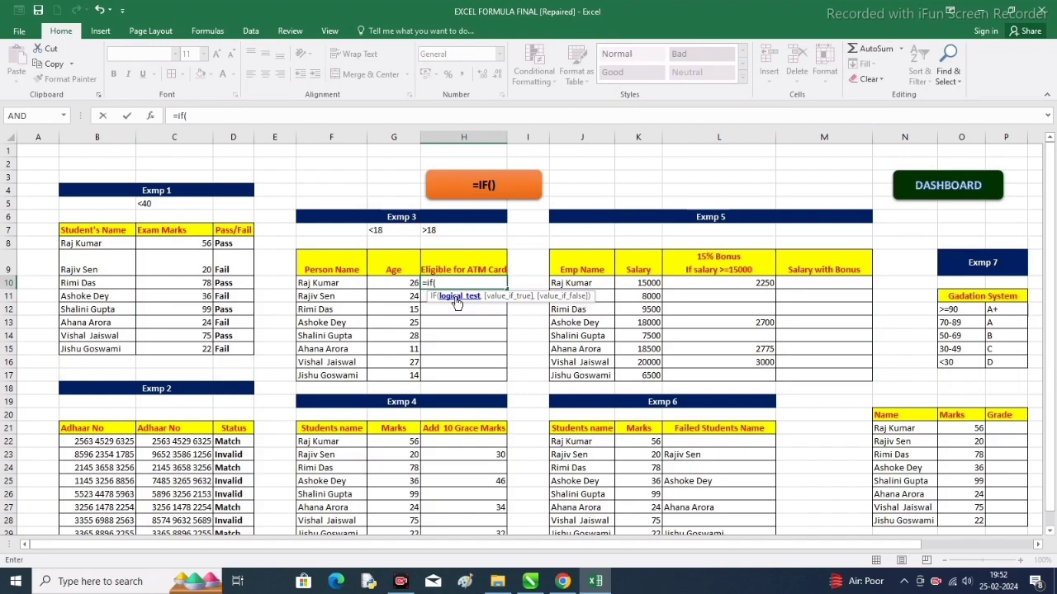
click(410, 282)
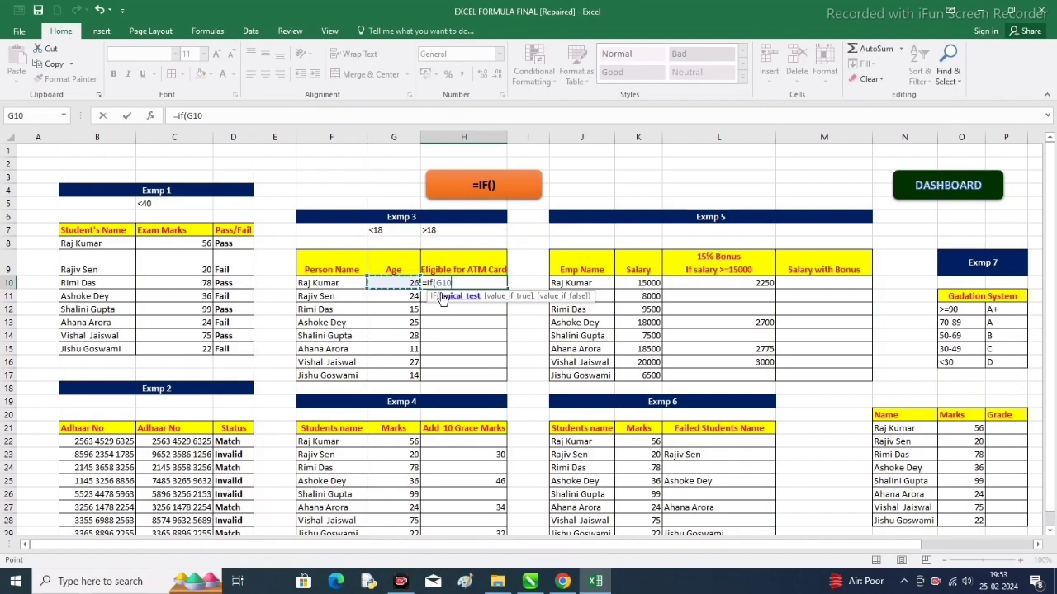
text(<)
text(18)
text(,)
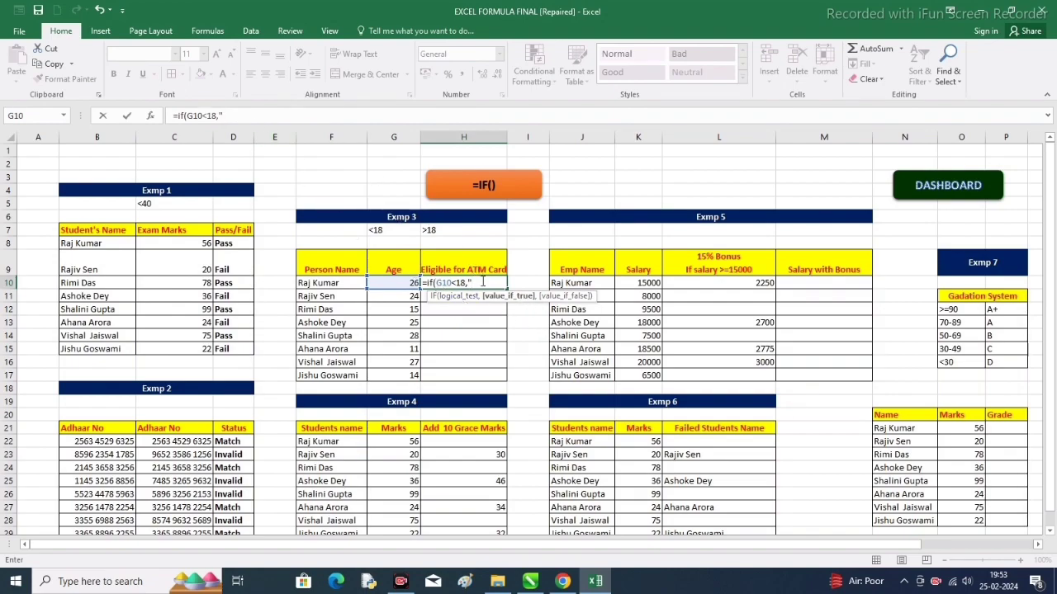
click(239, 116)
click(240, 115)
text(N)
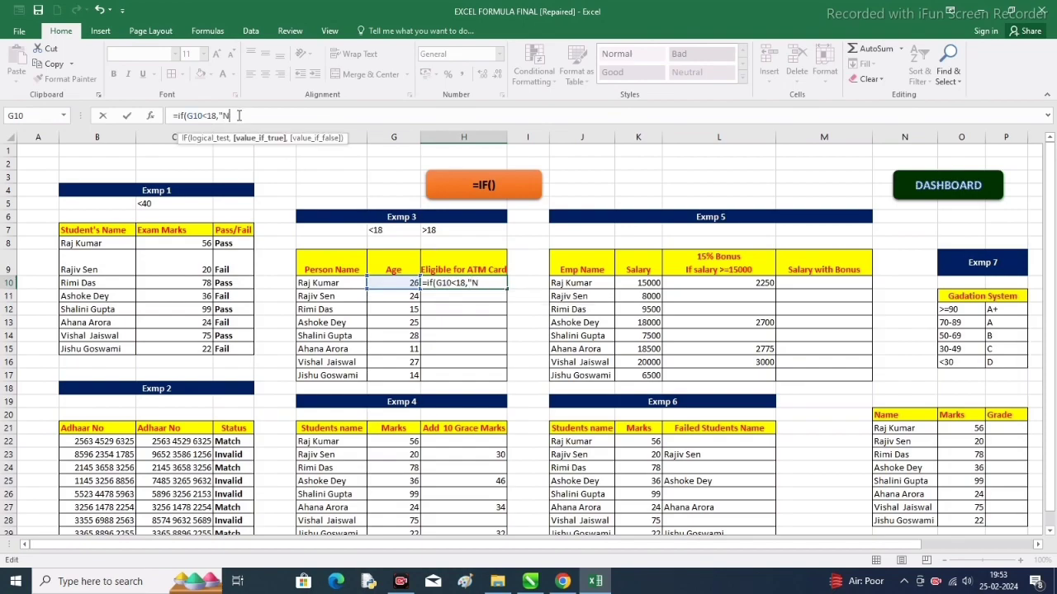
text(o)
text(t El)
text(igi)
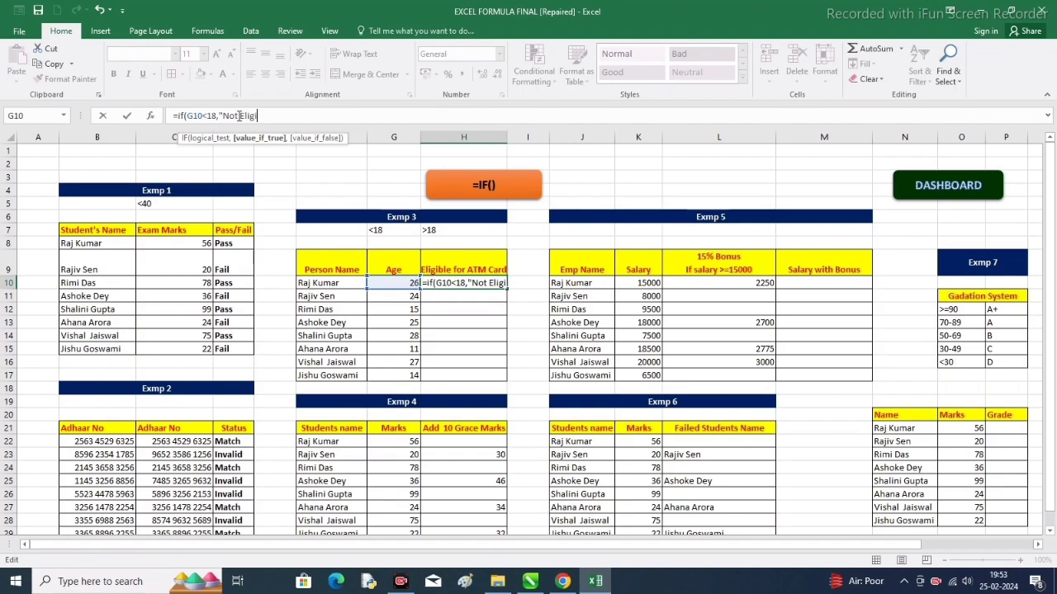
text(ble)
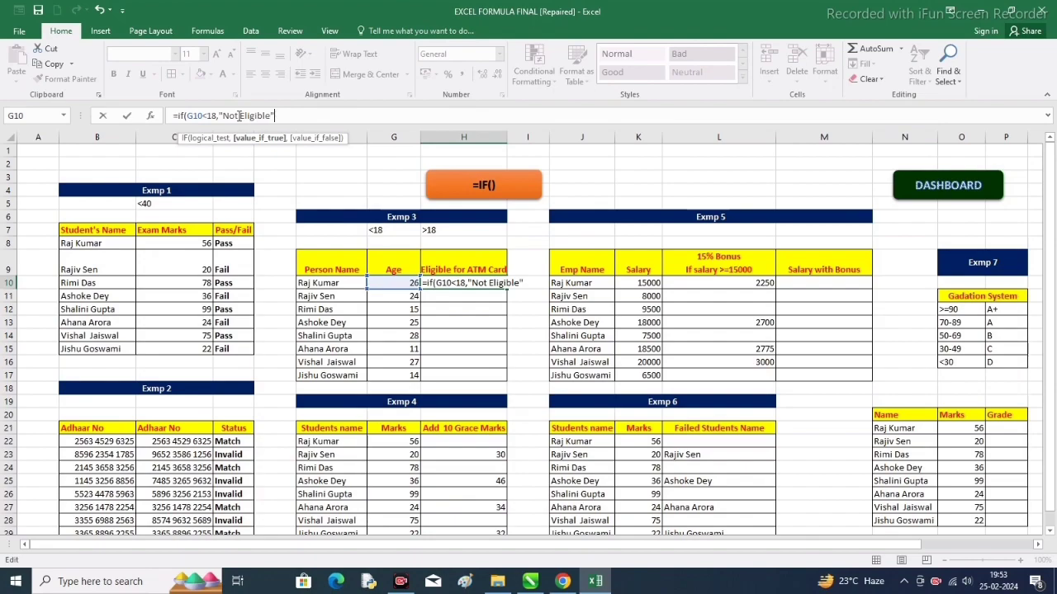
text(,)
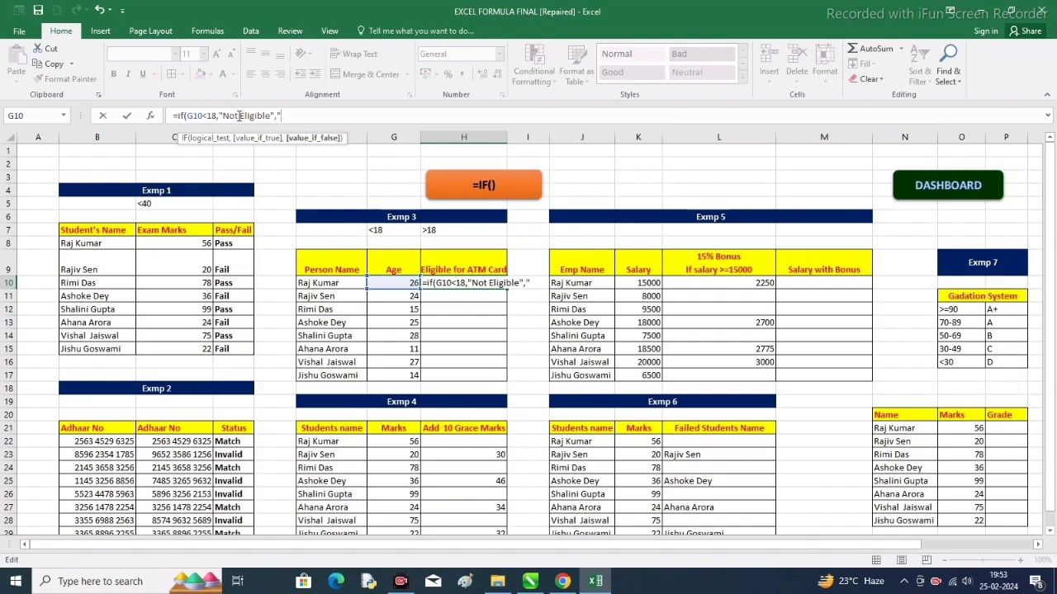
text(E)
text(lig)
text(ible)
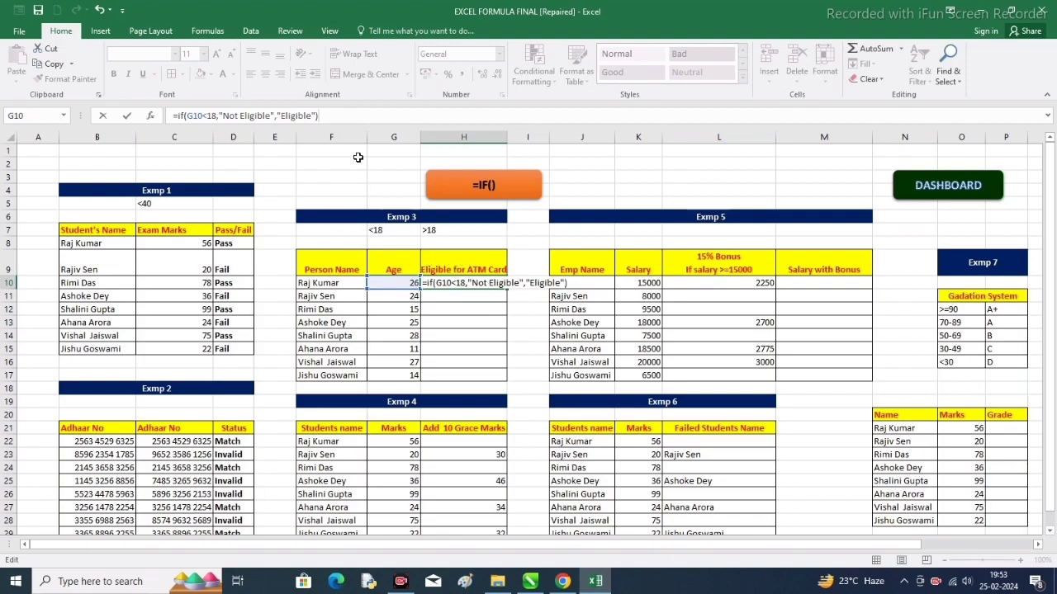
key(Return)
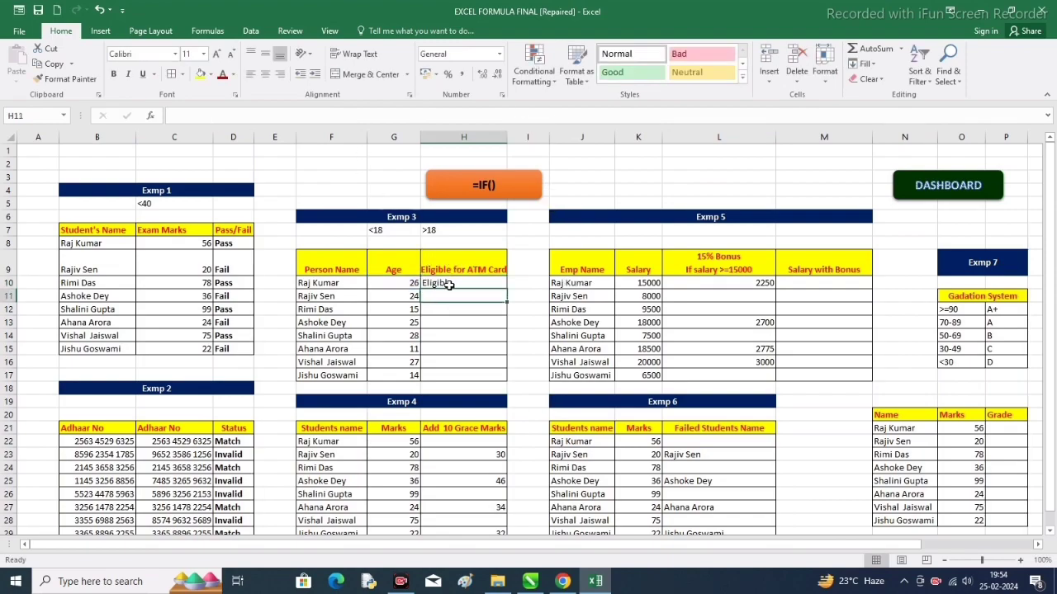
Copy the H10 eligibility formula down to H17 and make those results bold
click(467, 285)
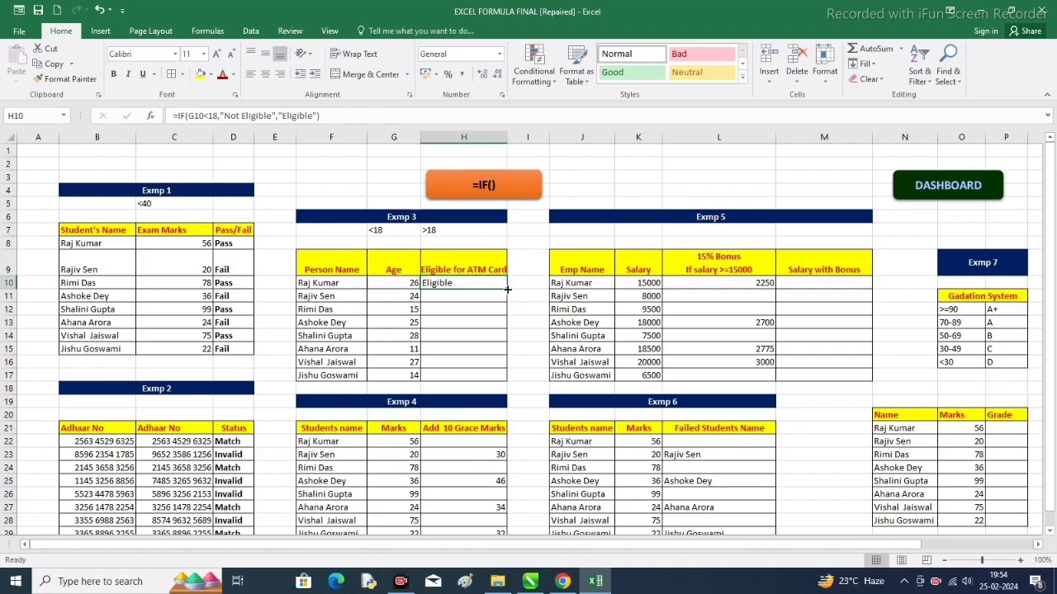
drag(506, 289, 509, 382)
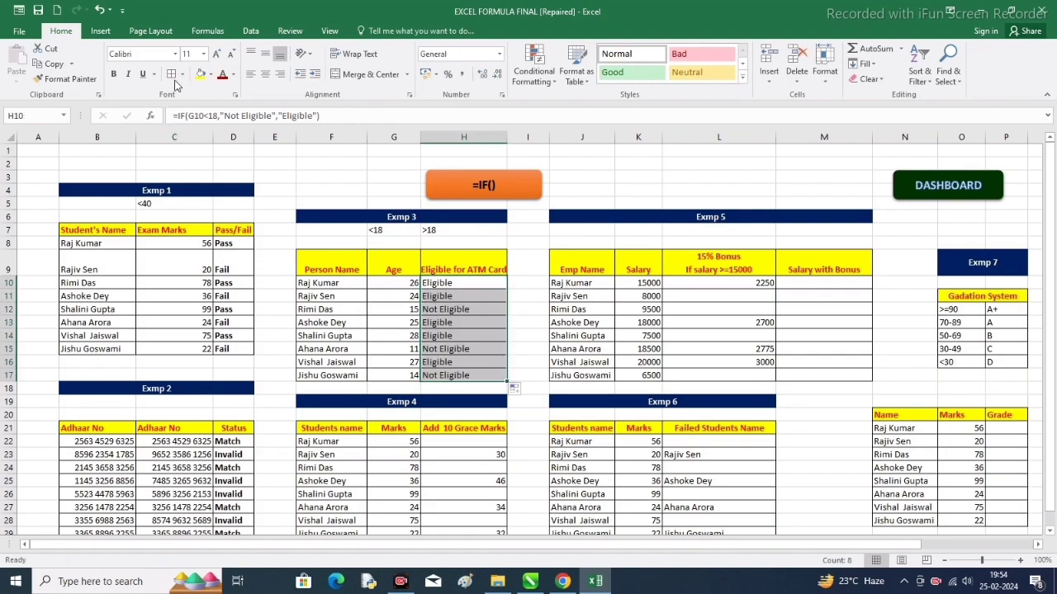
click(113, 73)
drag(466, 309, 467, 335)
click(466, 309)
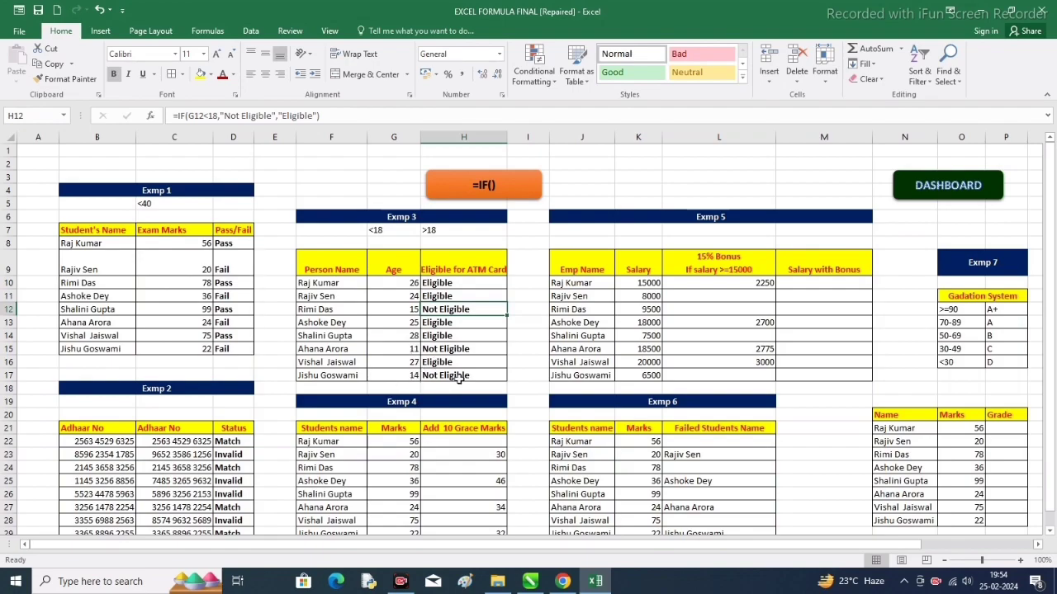
click(461, 283)
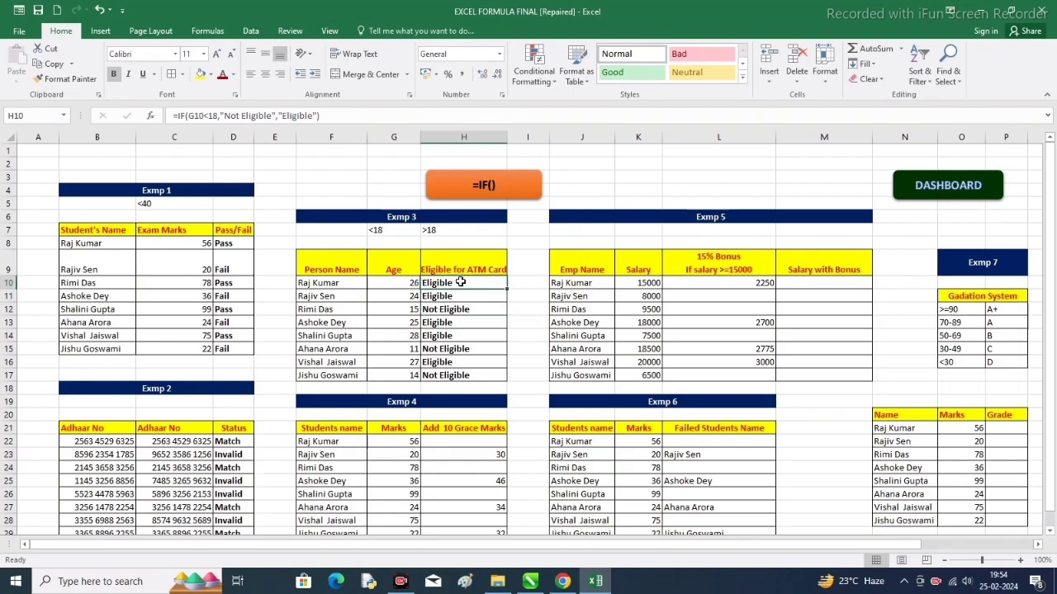
Change H10 to =IF(G10>18,"Eligible","Not Eligible") and copy it down through H17
click(210, 115)
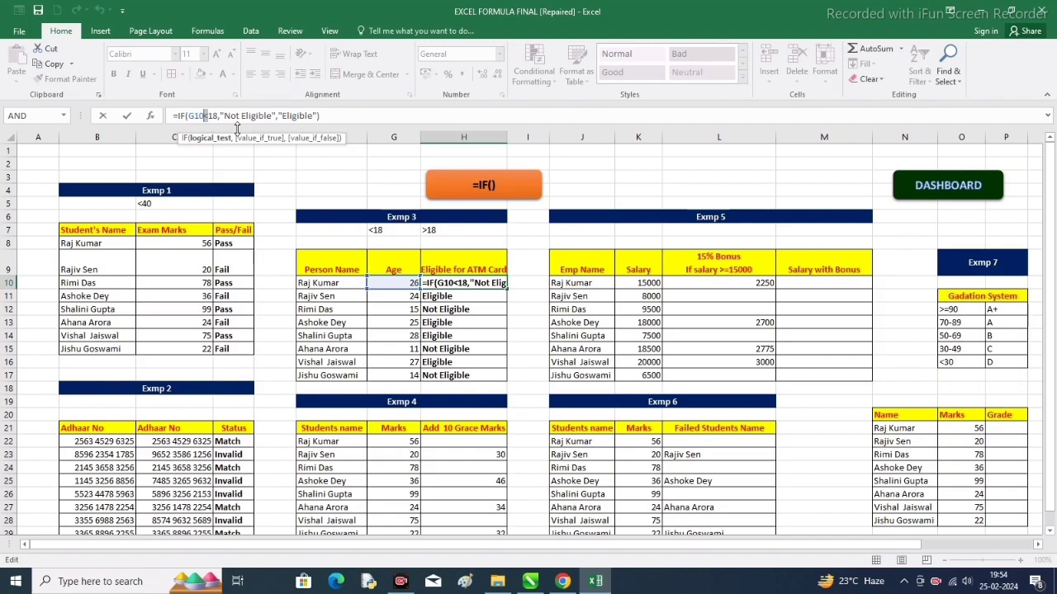
text(>)
click(242, 117)
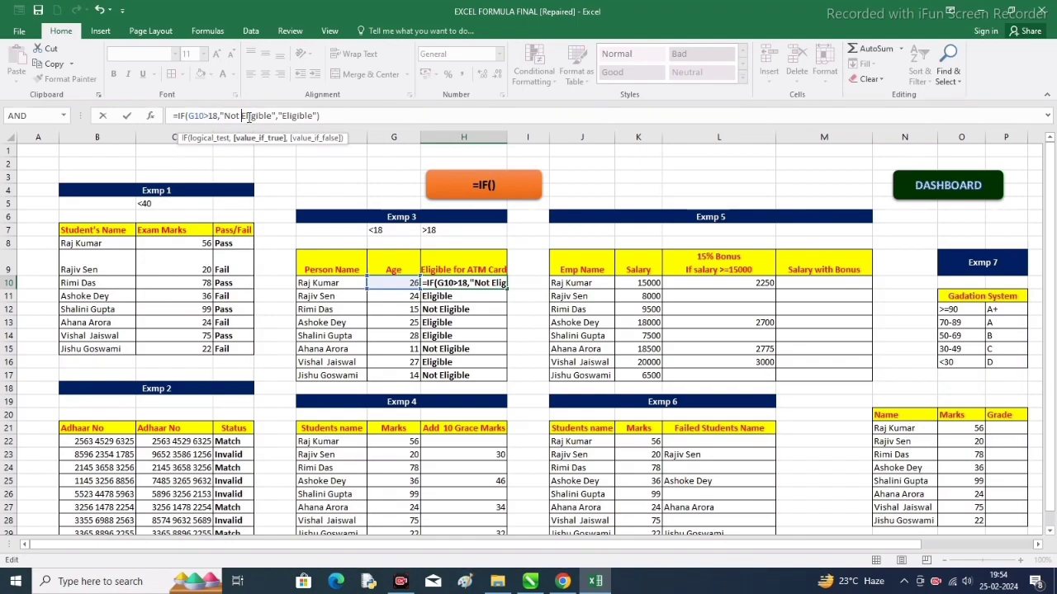
key(BackSpace)
key(BackSpace)
key(BackSpace)
key(BackSpace)
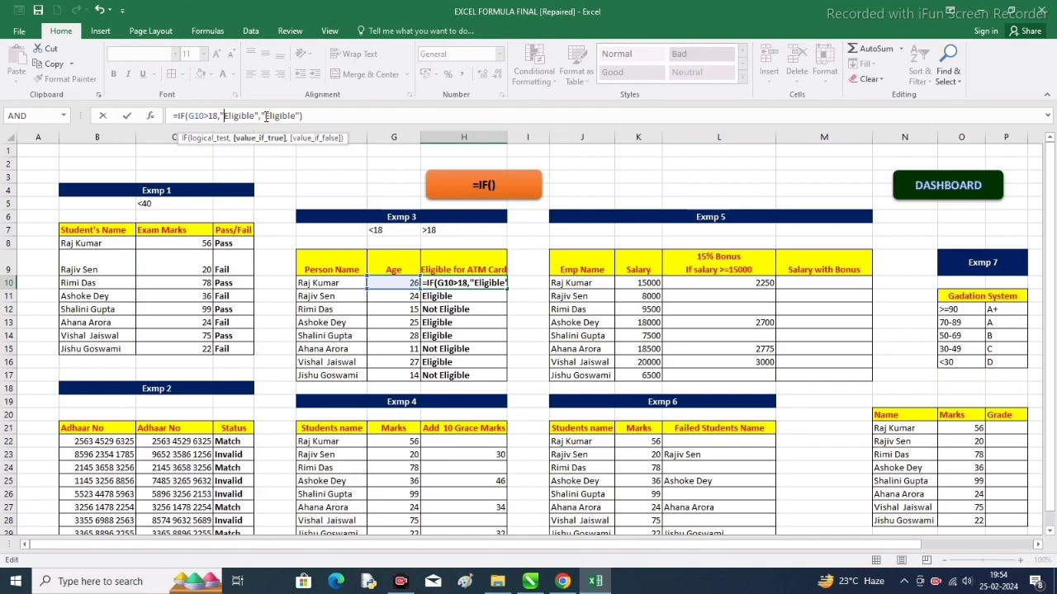
click(265, 117)
text(No)
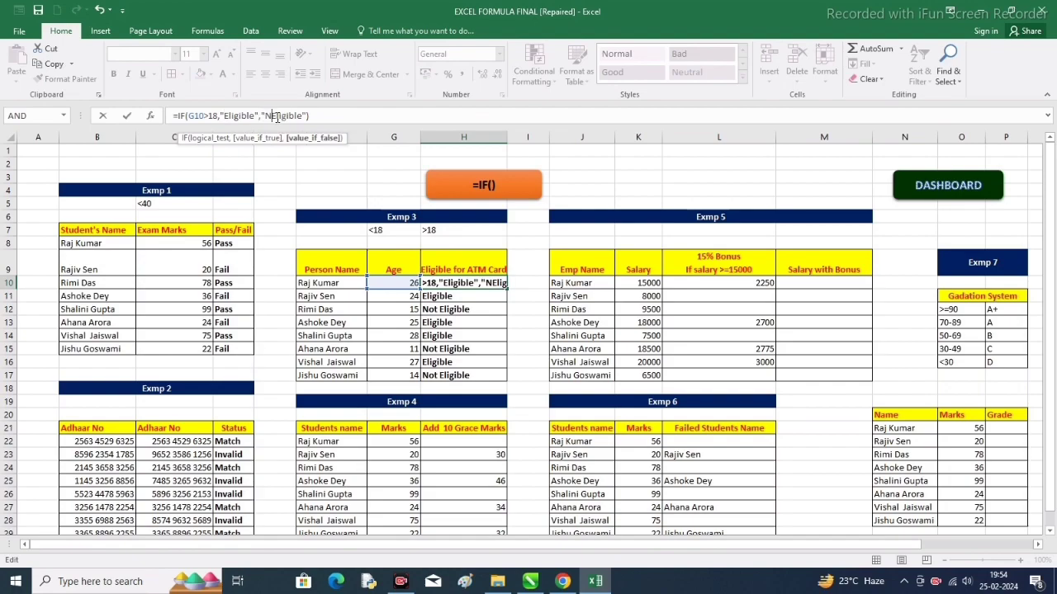
text(t)
click(361, 116)
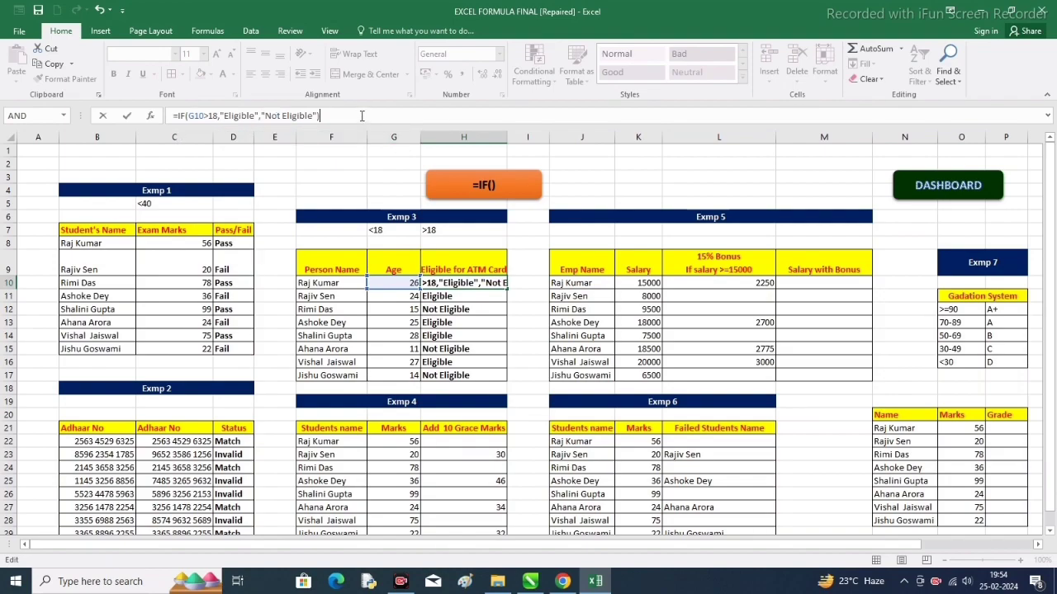
key(ctrl+Return)
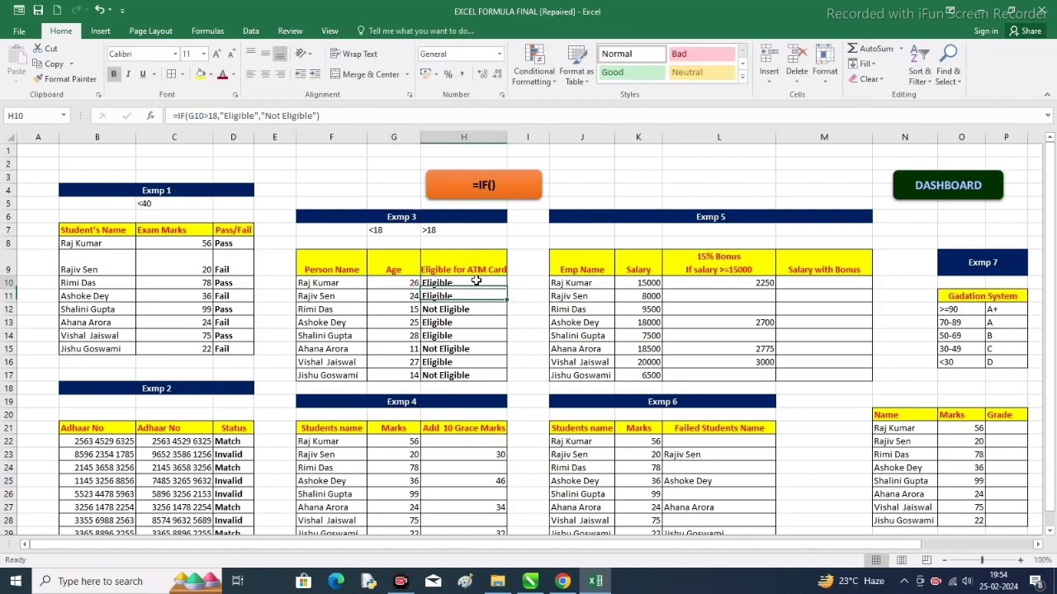
drag(507, 291, 489, 378)
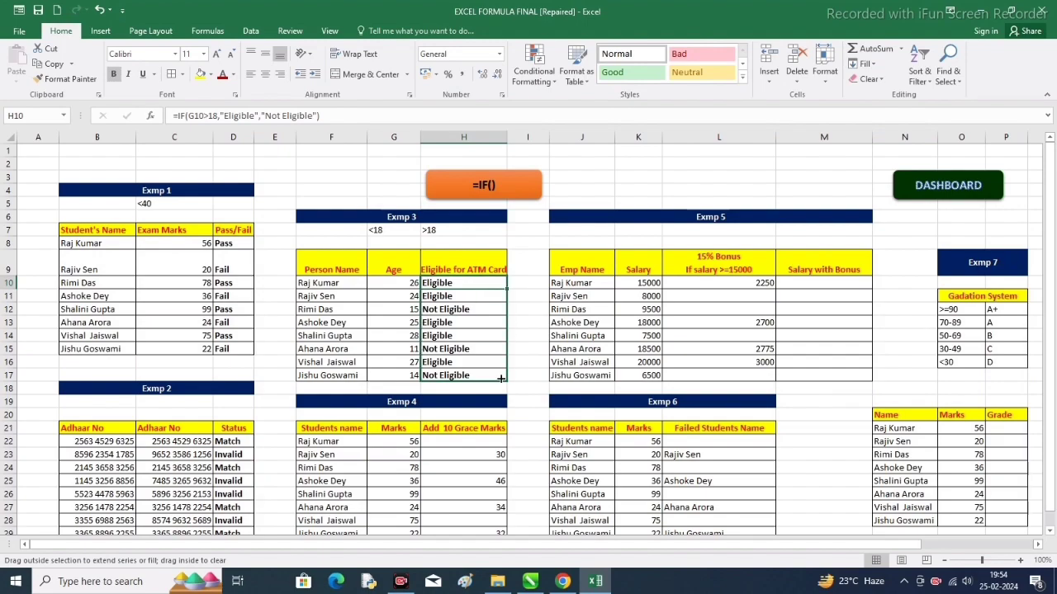
click(455, 285)
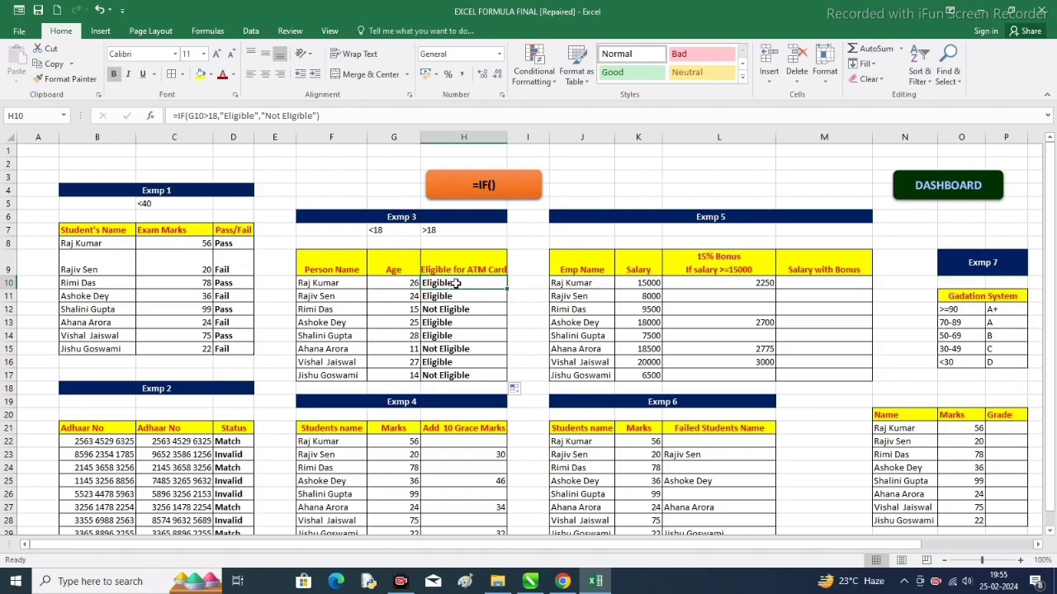
Enter the <40 condition label in H20 above the grace-marks column
scroll(464, 294, down, 2)
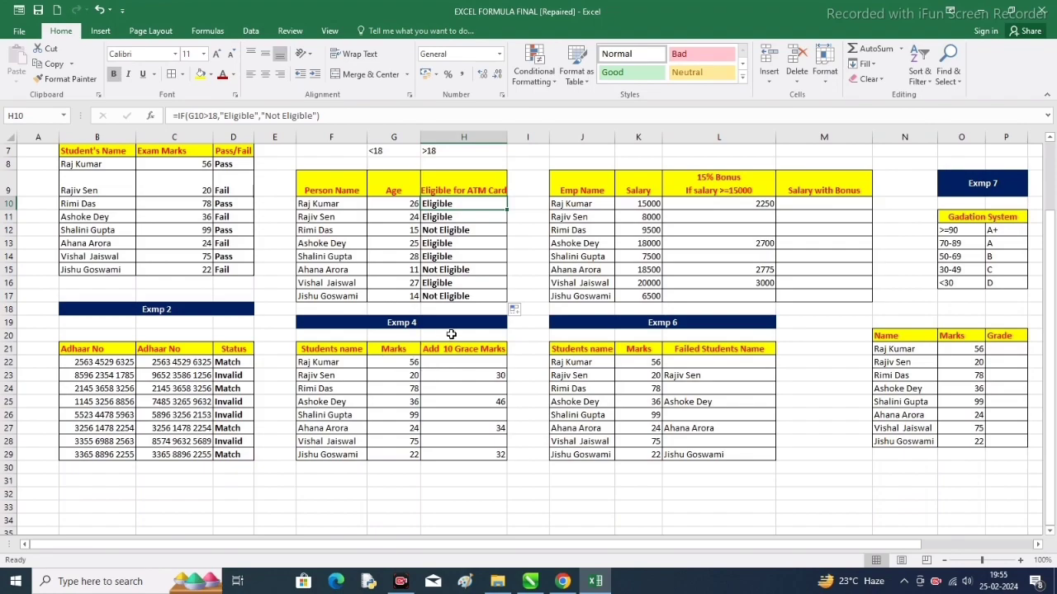
click(451, 334)
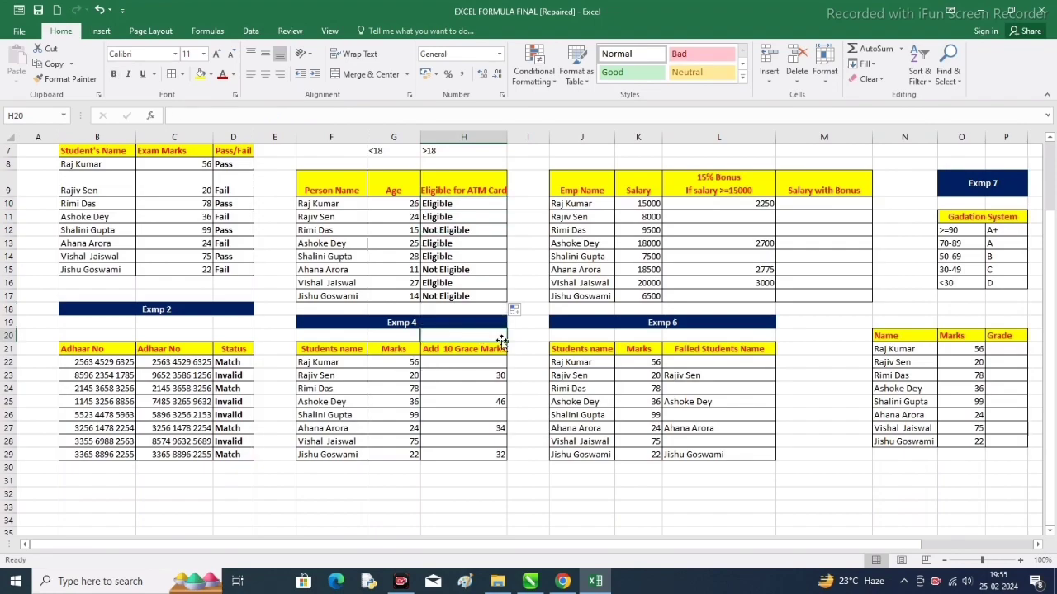
text(<)
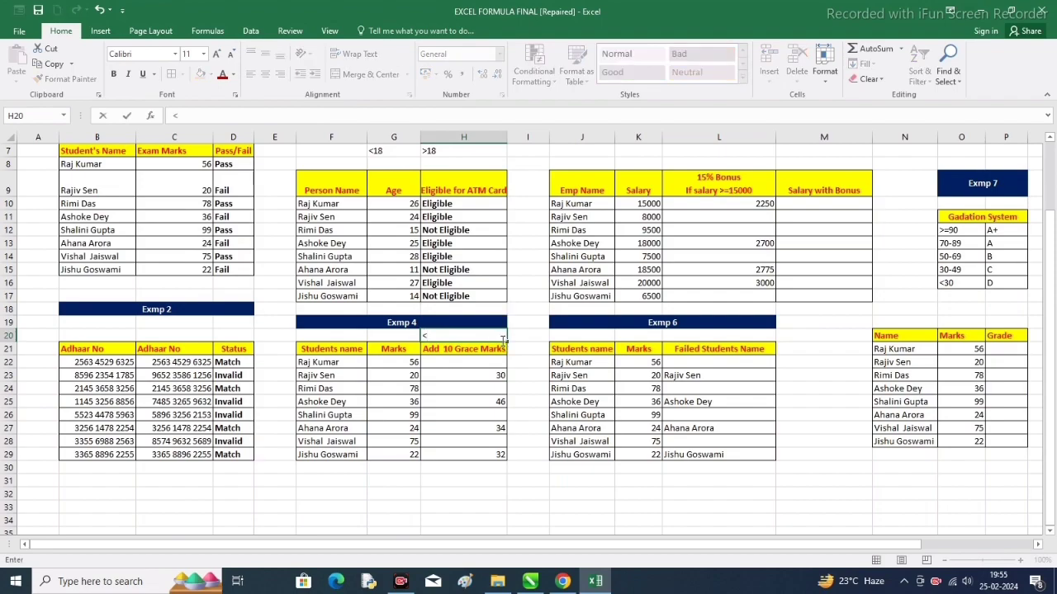
text(40)
click(537, 355)
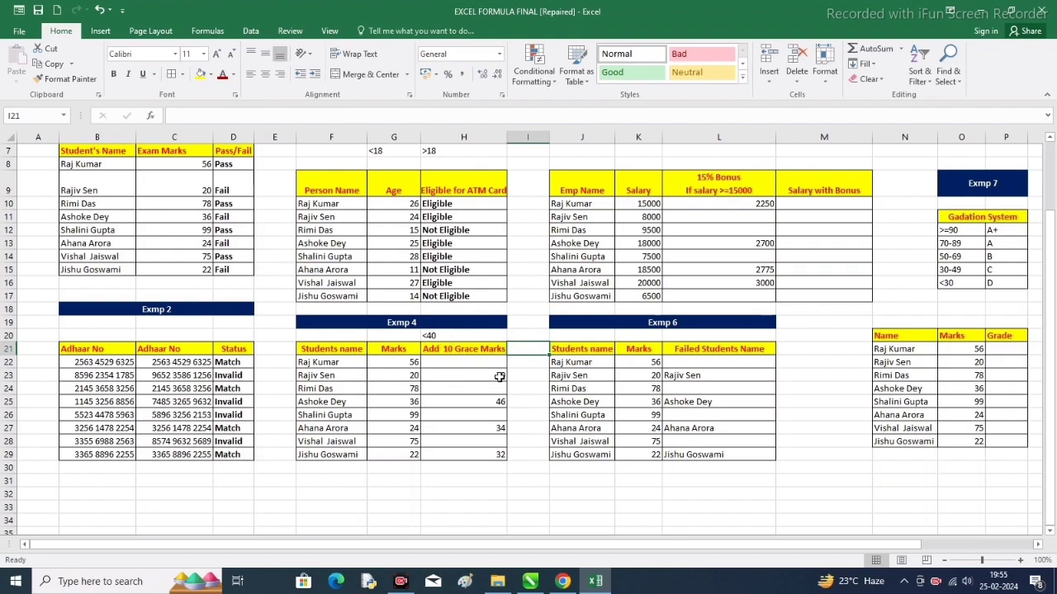
Select the old grace-mark cells H22:H29
drag(487, 364, 484, 453)
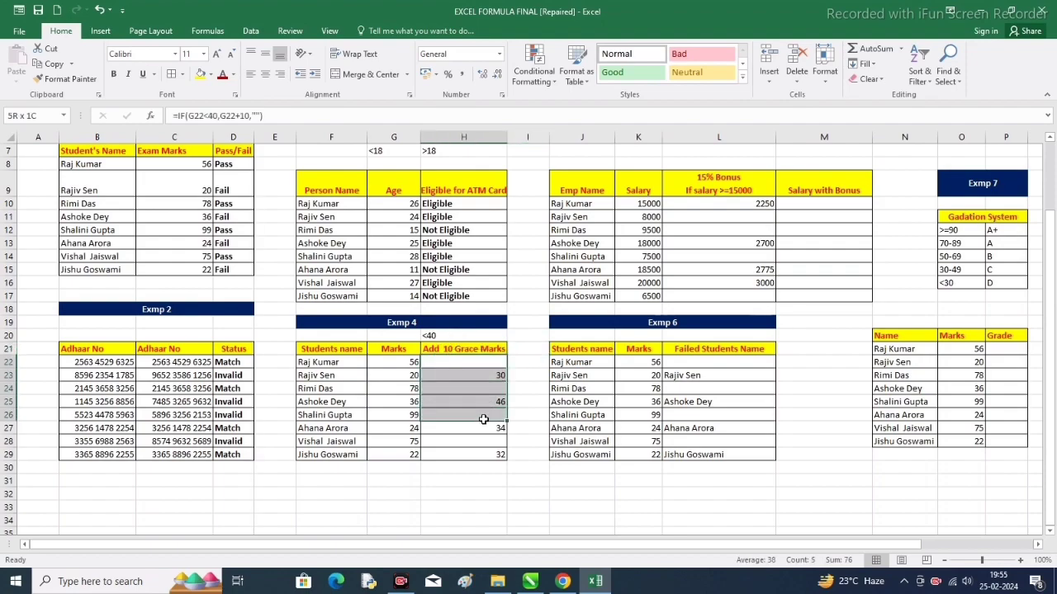
click(488, 361)
drag(488, 363, 488, 453)
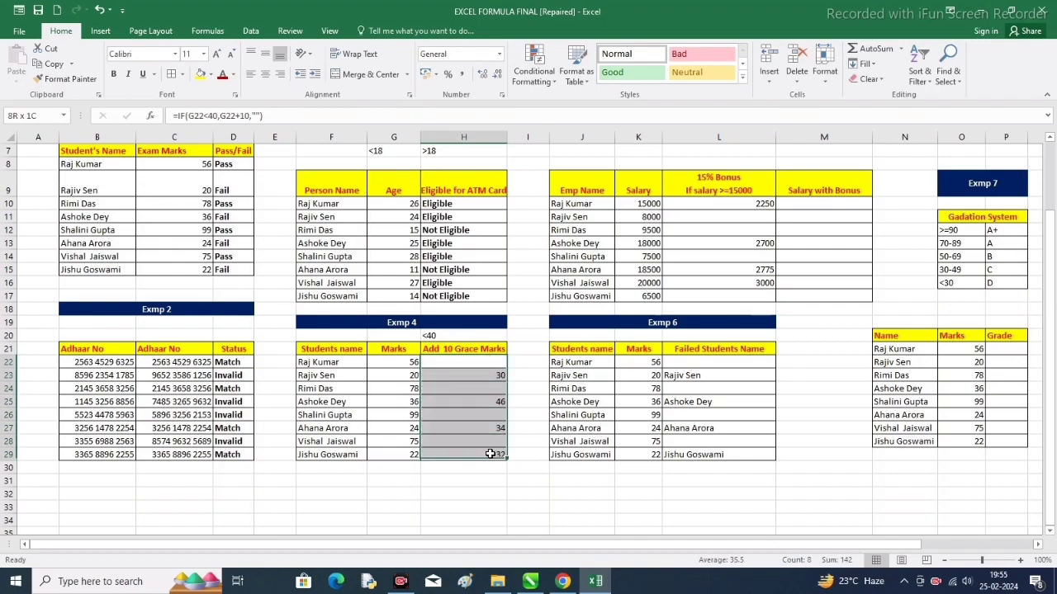
click(467, 412)
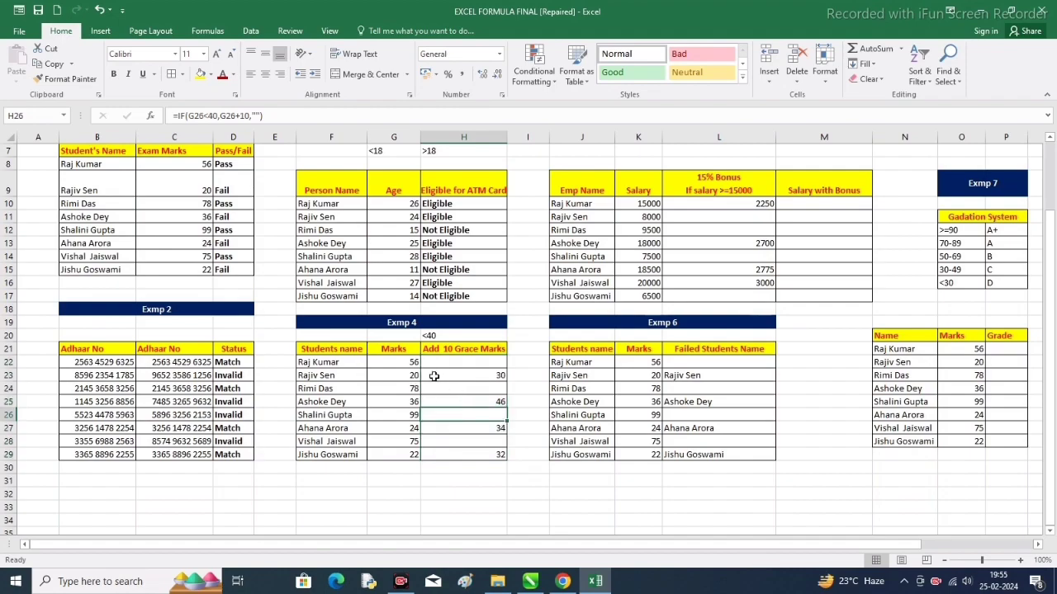
drag(454, 363, 451, 446)
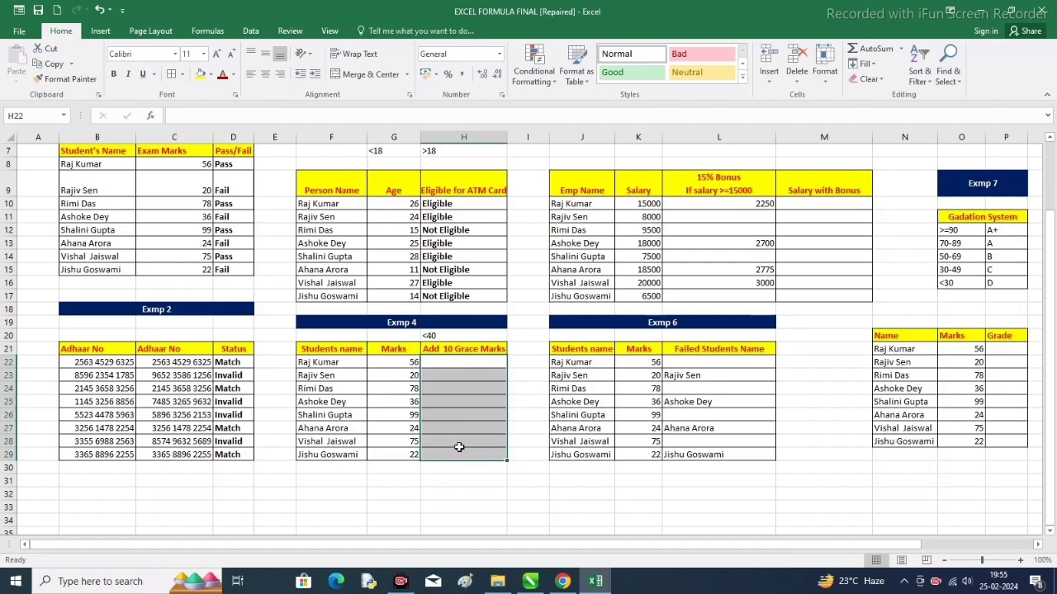
Clear the old grace-mark values and enter =IF(G22<40,G22+10,"") in H22
key(Delete)
click(485, 366)
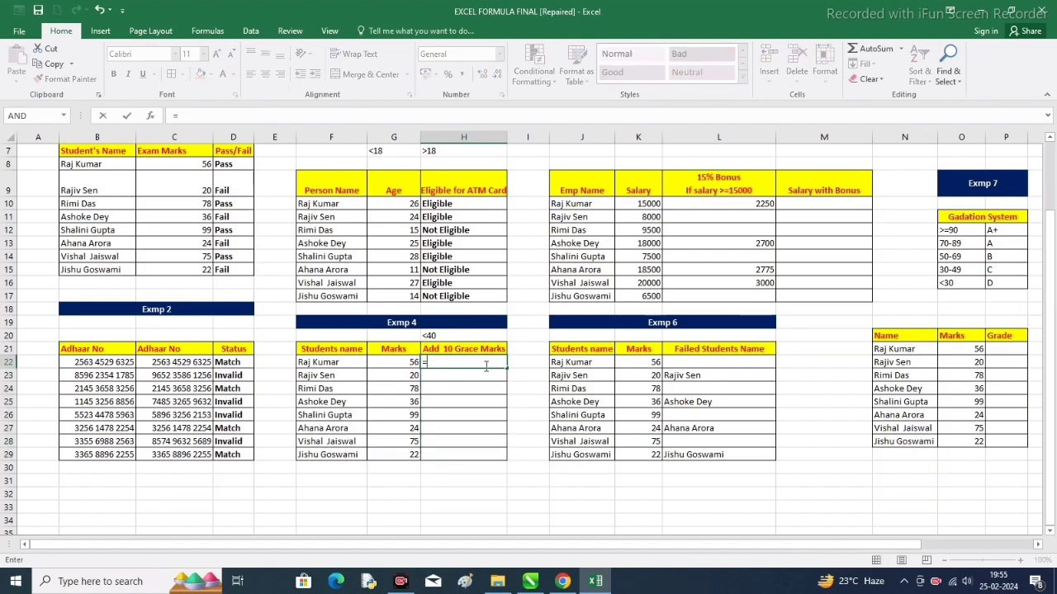
text(=if)
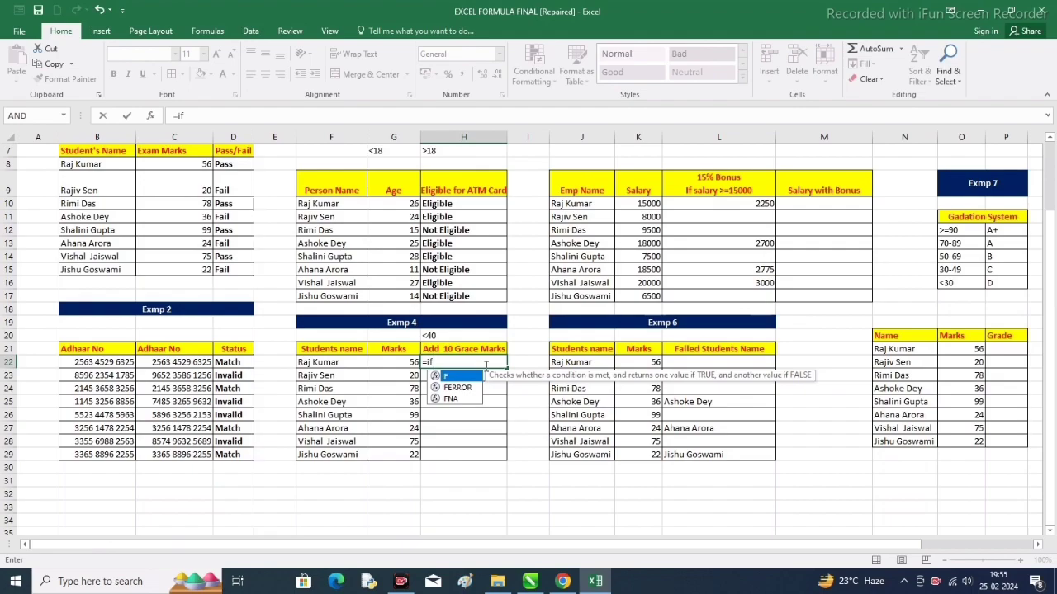
text(()
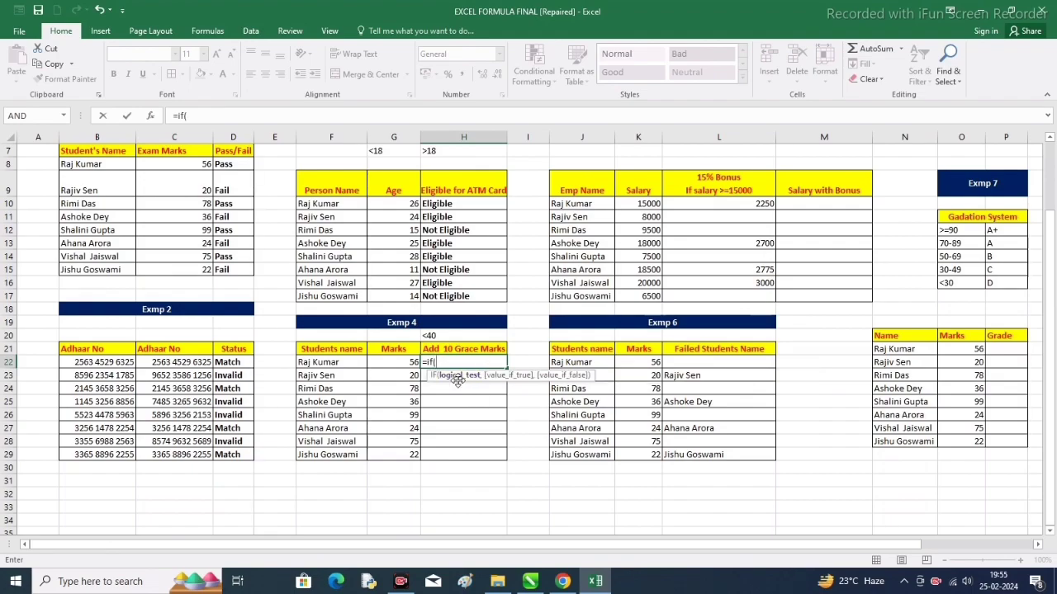
click(408, 363)
scroll(409, 363, up, 1)
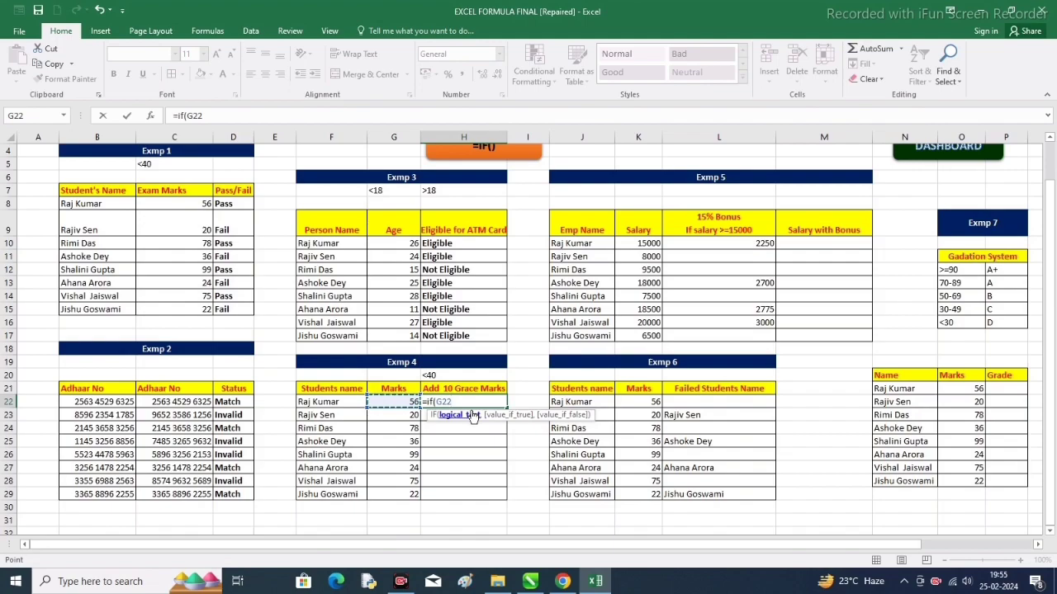
text(<40)
text(,)
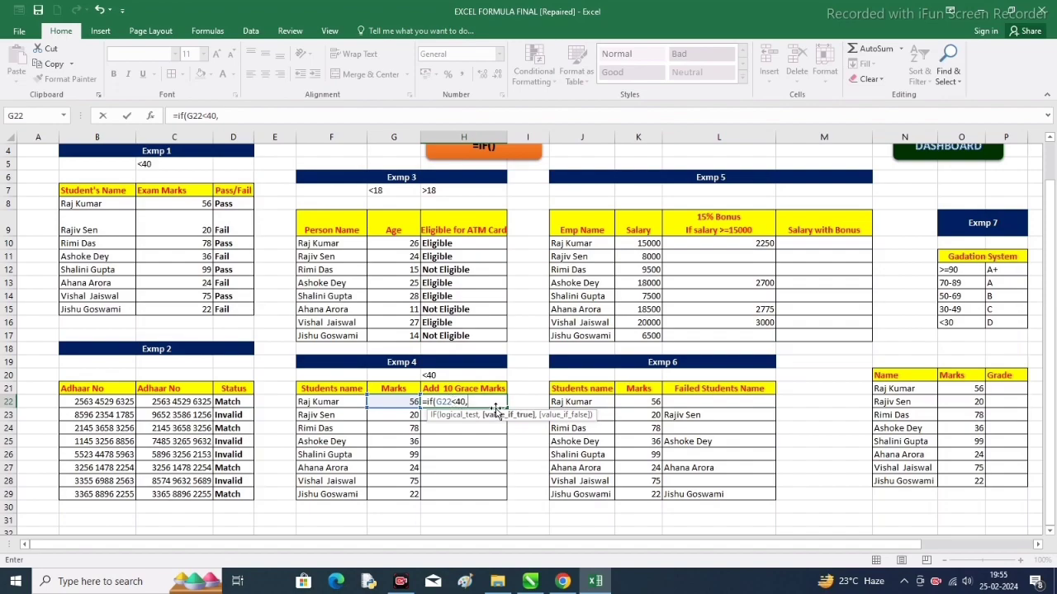
click(396, 405)
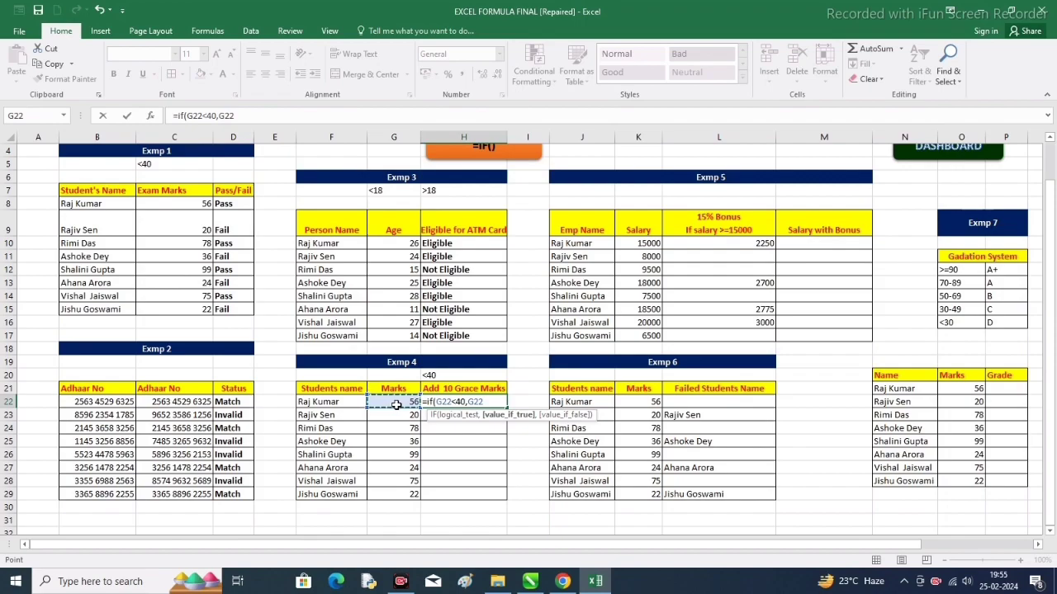
text(+10)
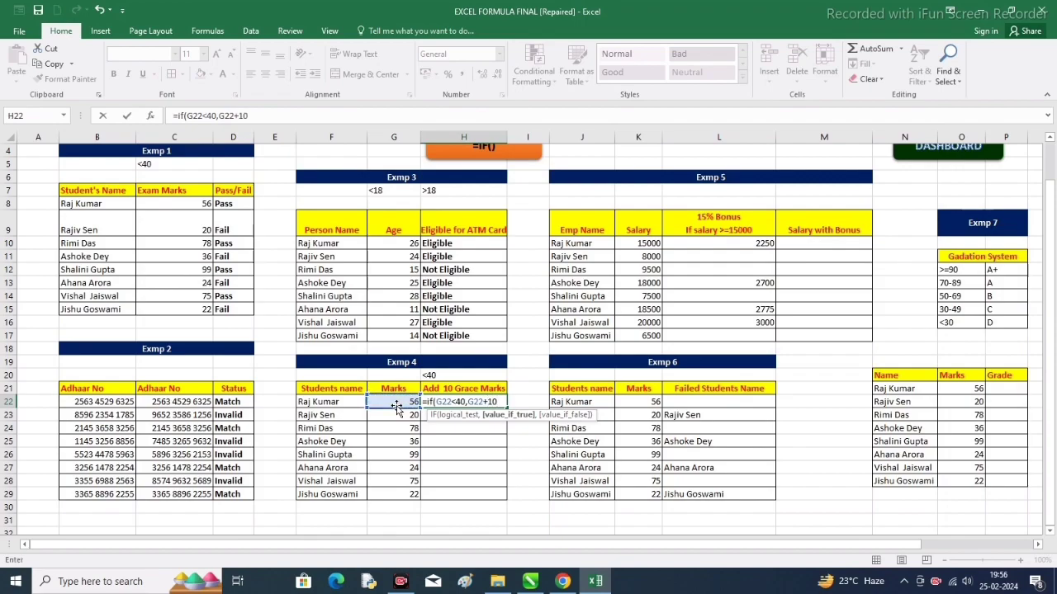
text(,)
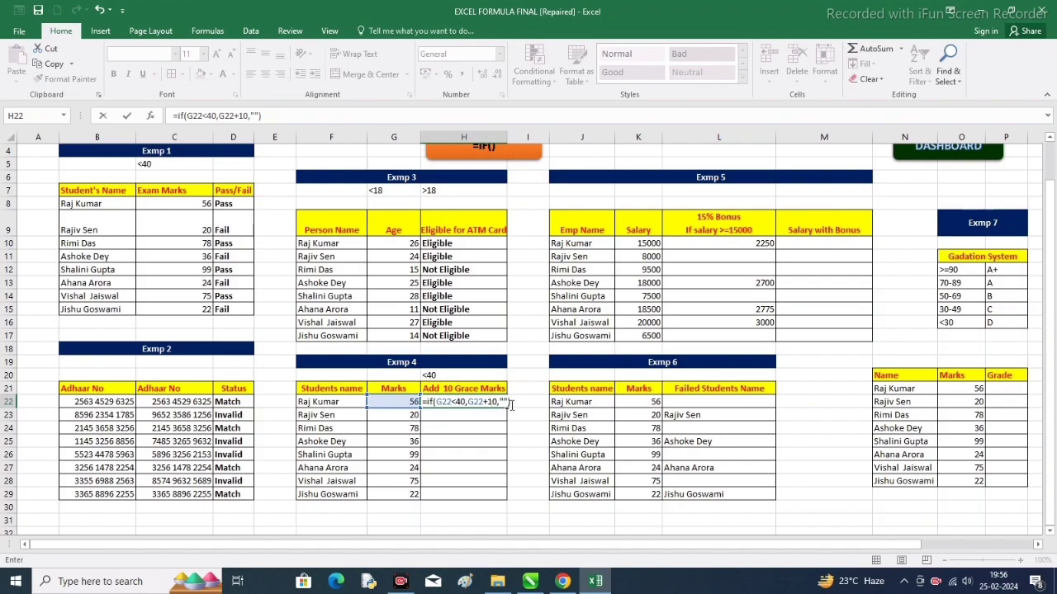
key(Return)
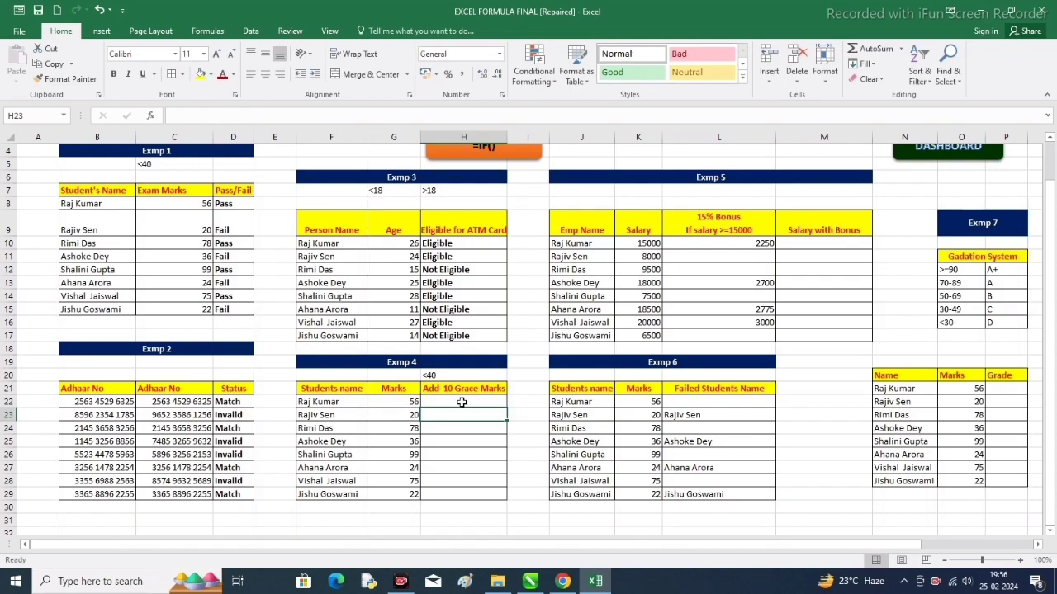
Copy the grace-marks formula down the column, showing 30, 46, 34 and 32 for students below 40
click(461, 402)
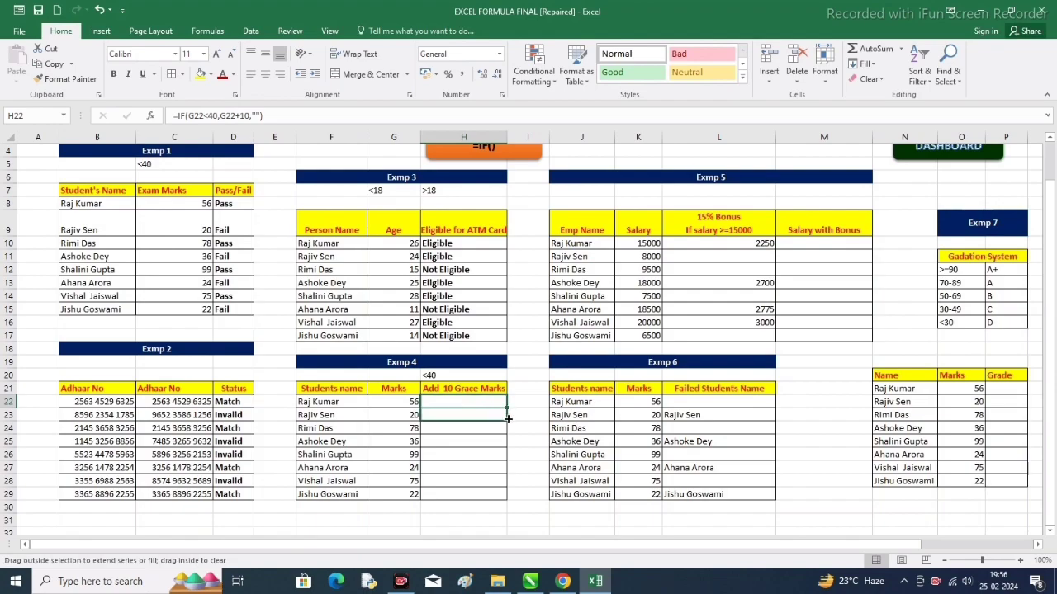
drag(508, 409, 508, 422)
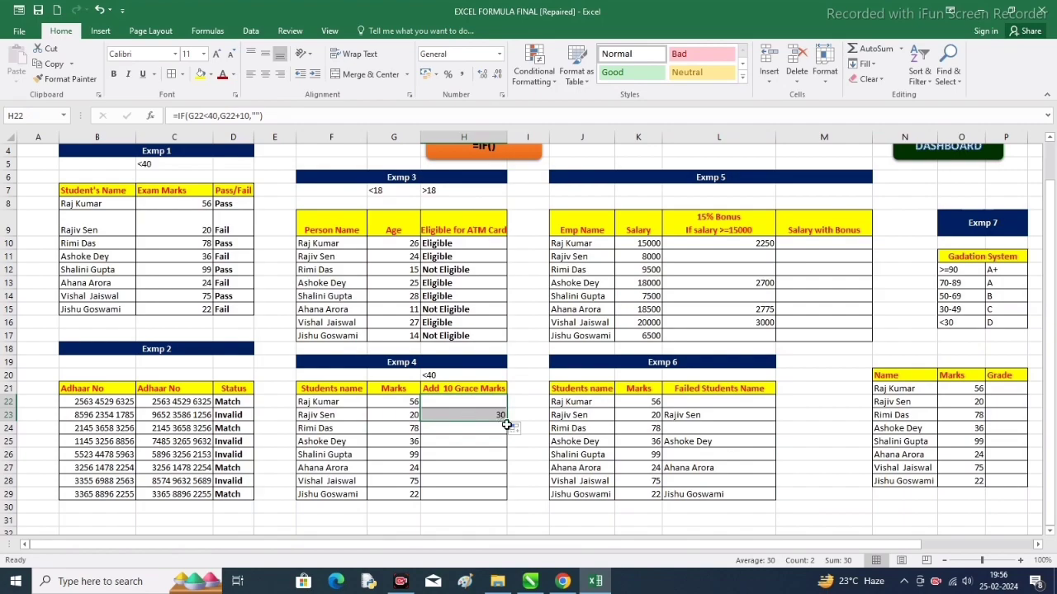
drag(507, 422, 507, 500)
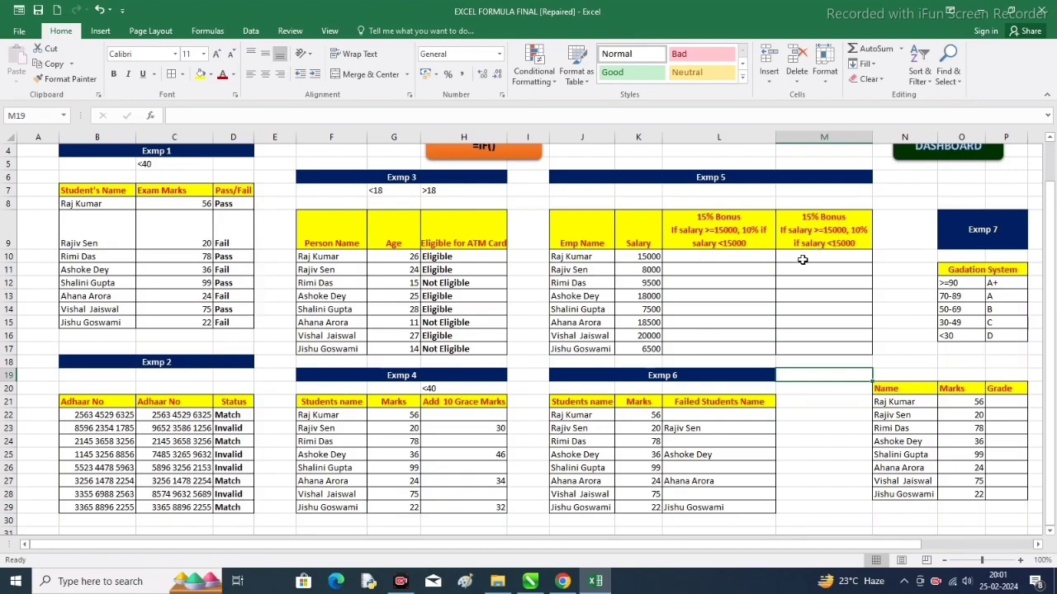
Enter =IF(K10>=15000,K10*15%,IF(K10<15000,K10*10%)) in L10, returning a 2250 bonus
click(716, 257)
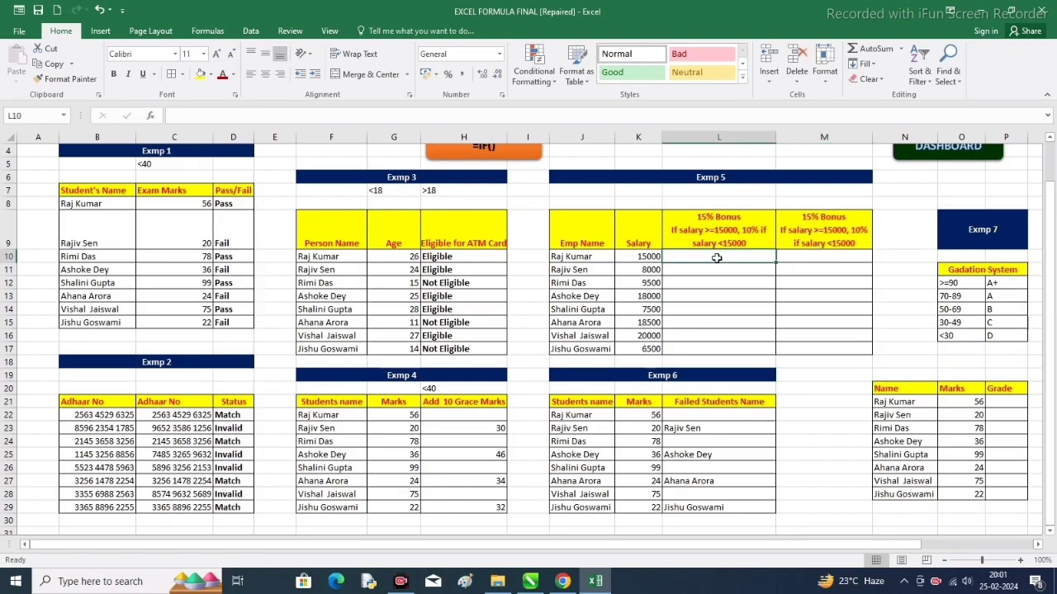
text(=)
text(if)
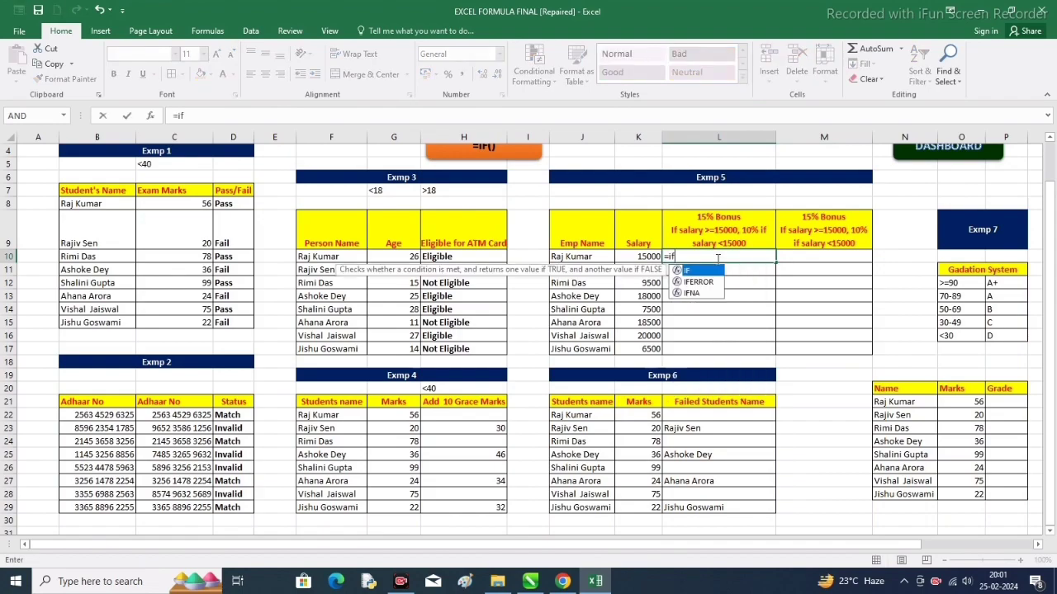
text(()
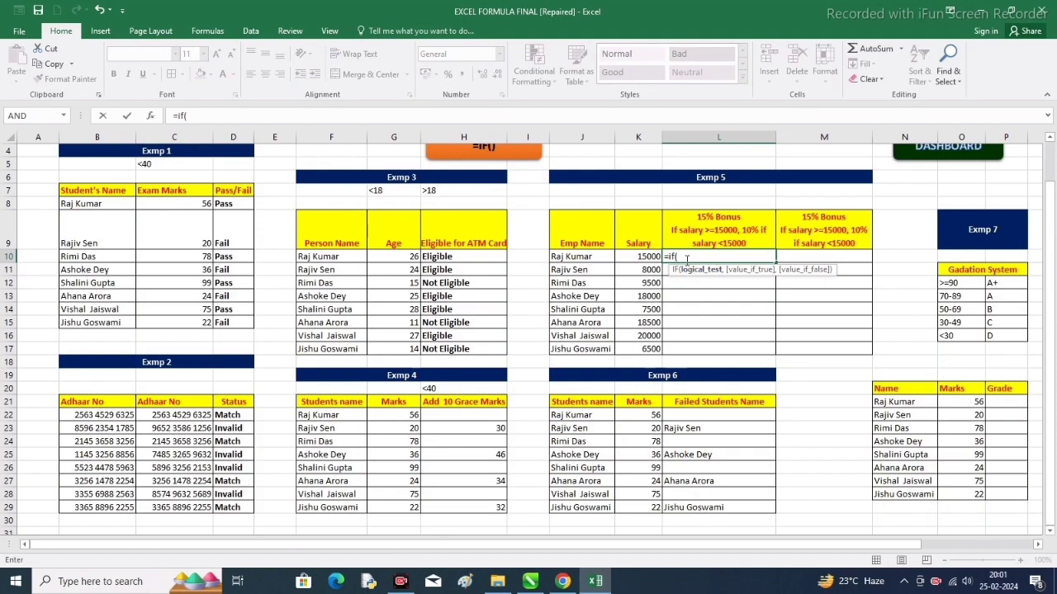
click(648, 259)
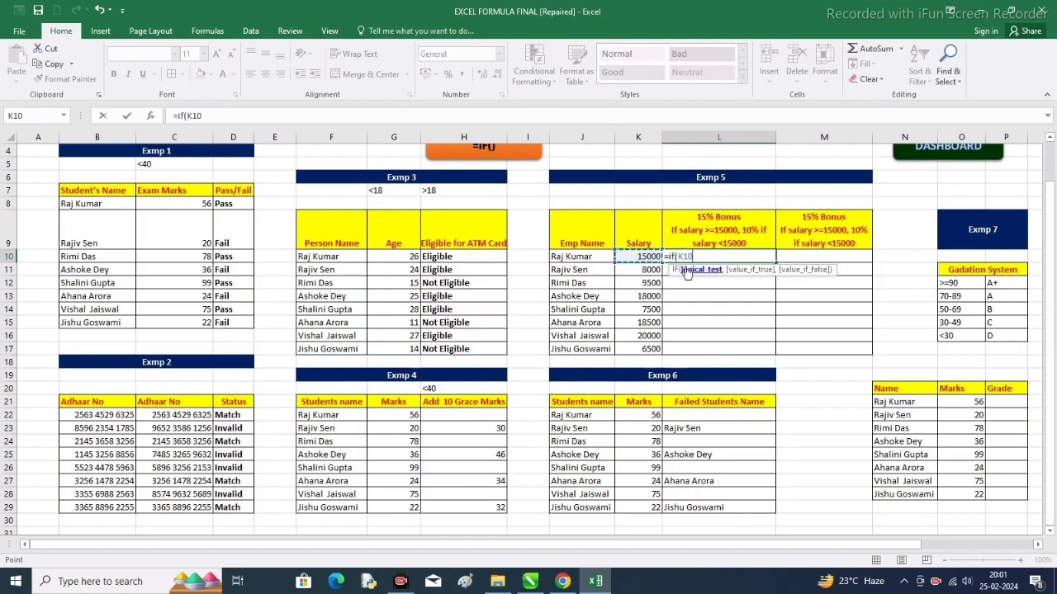
text(>=1500)
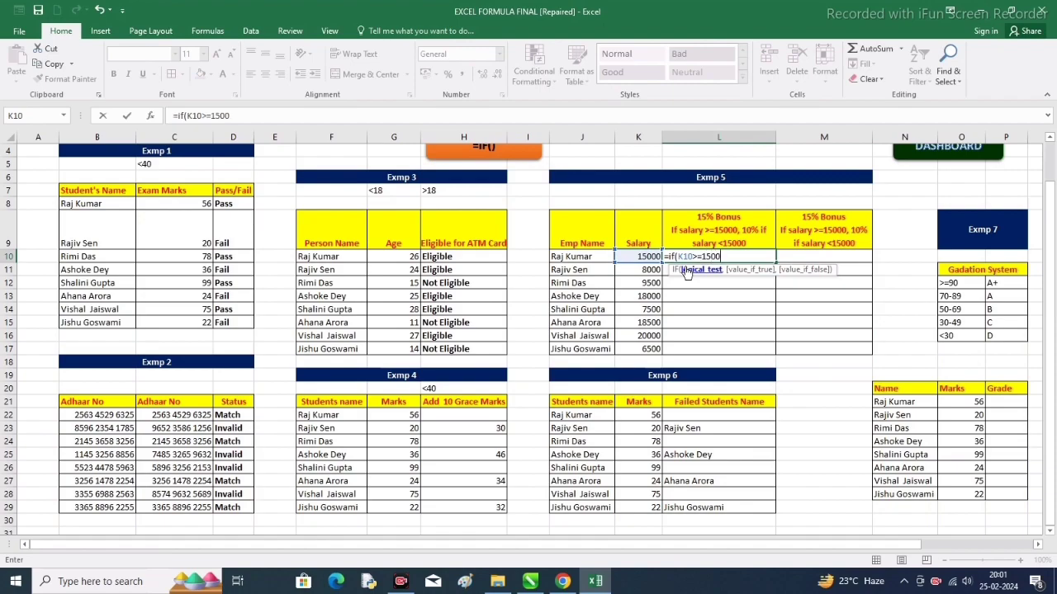
text(,)
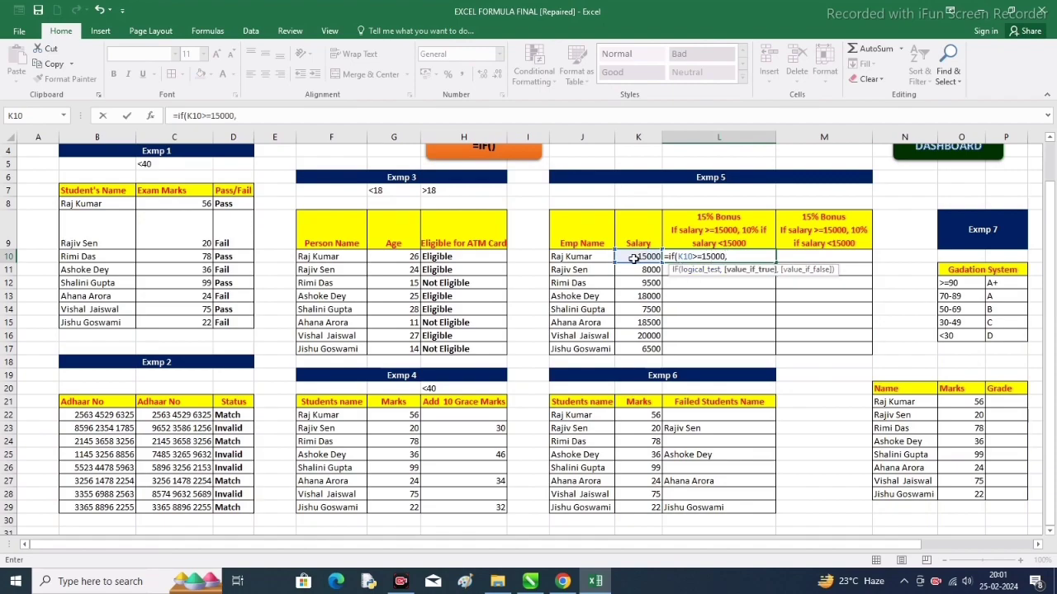
click(632, 257)
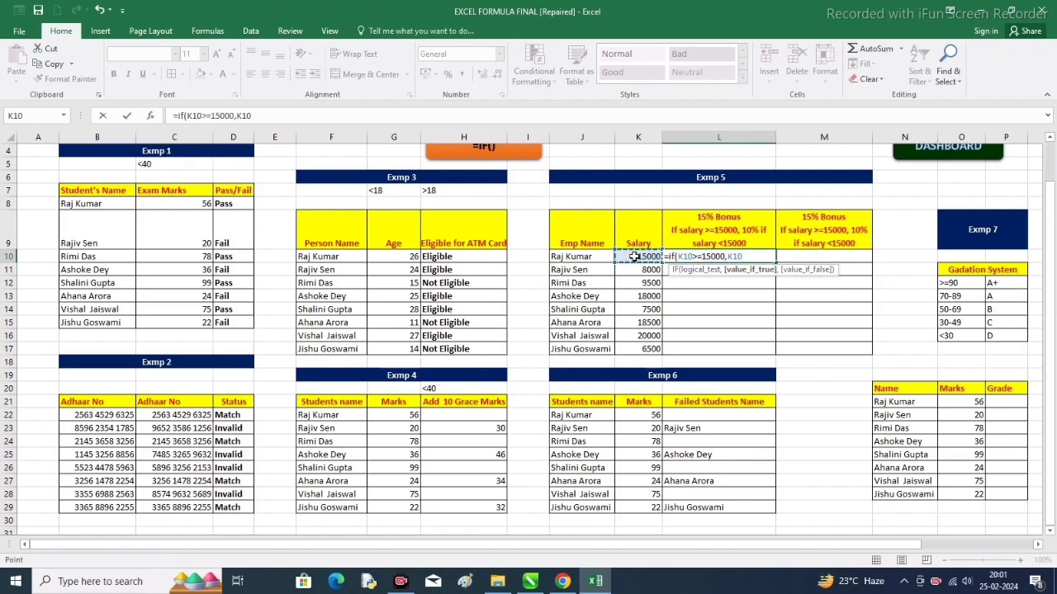
text(*15)
text(%)
text(,)
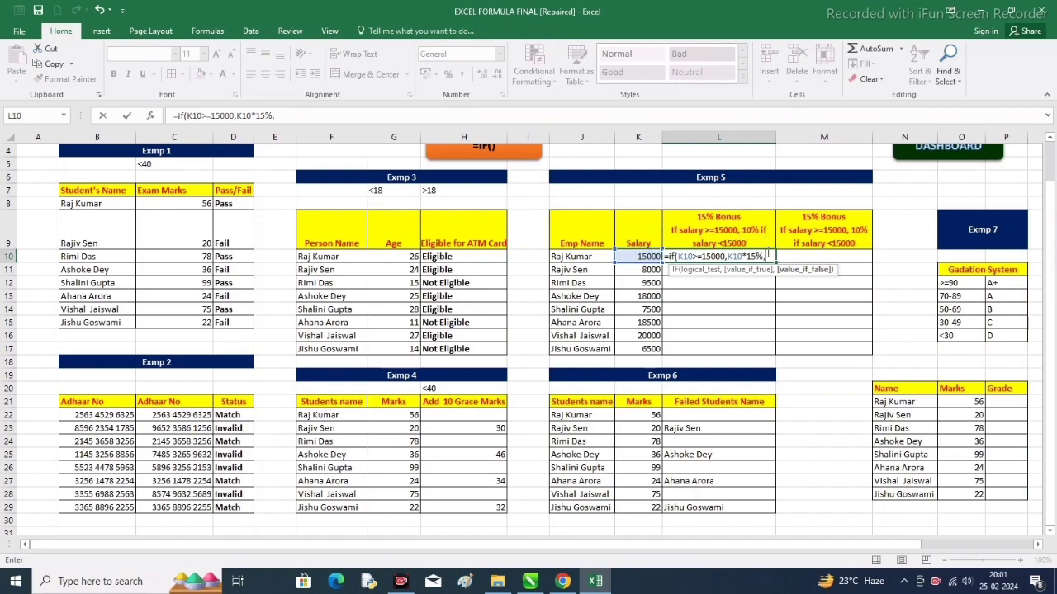
text(if)
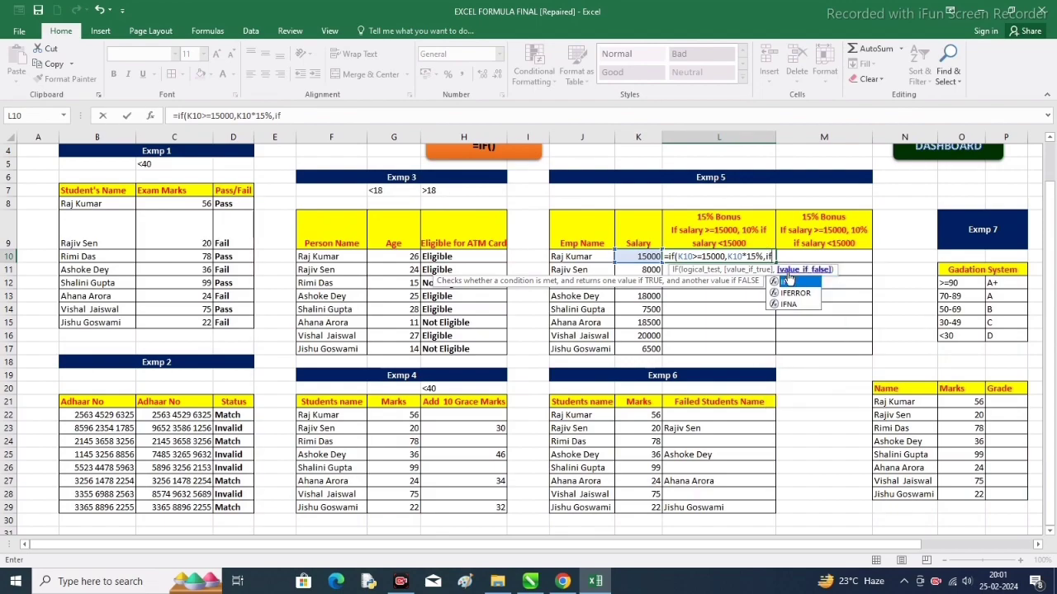
text(()
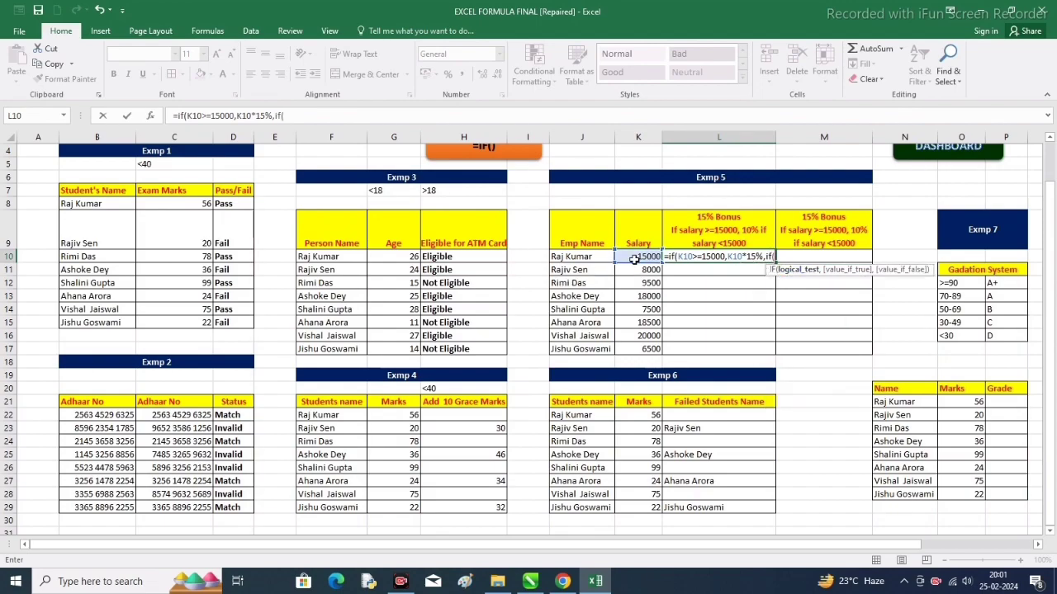
click(634, 258)
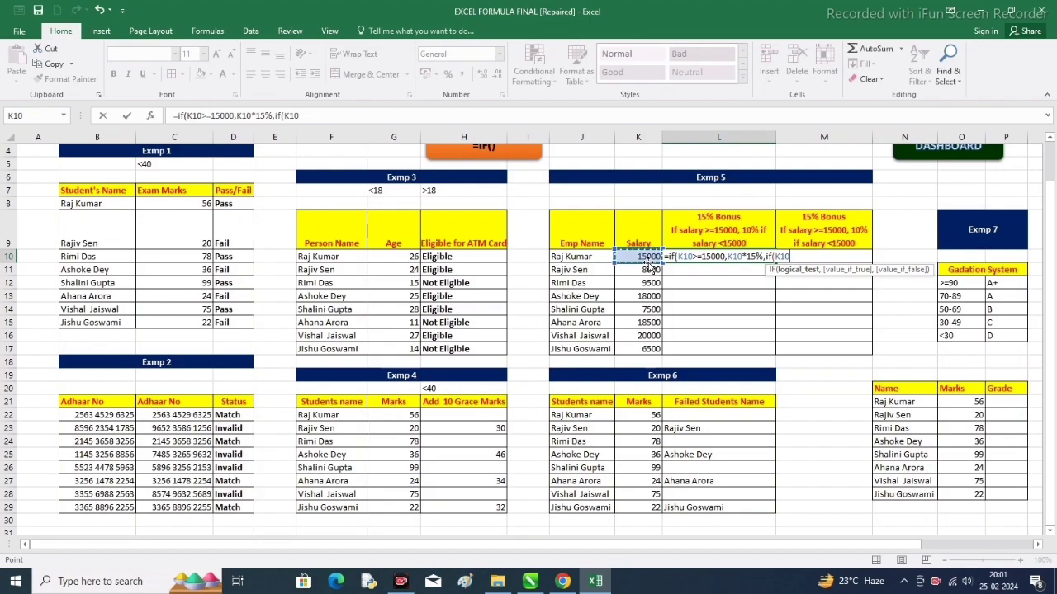
text(<15000)
text(,)
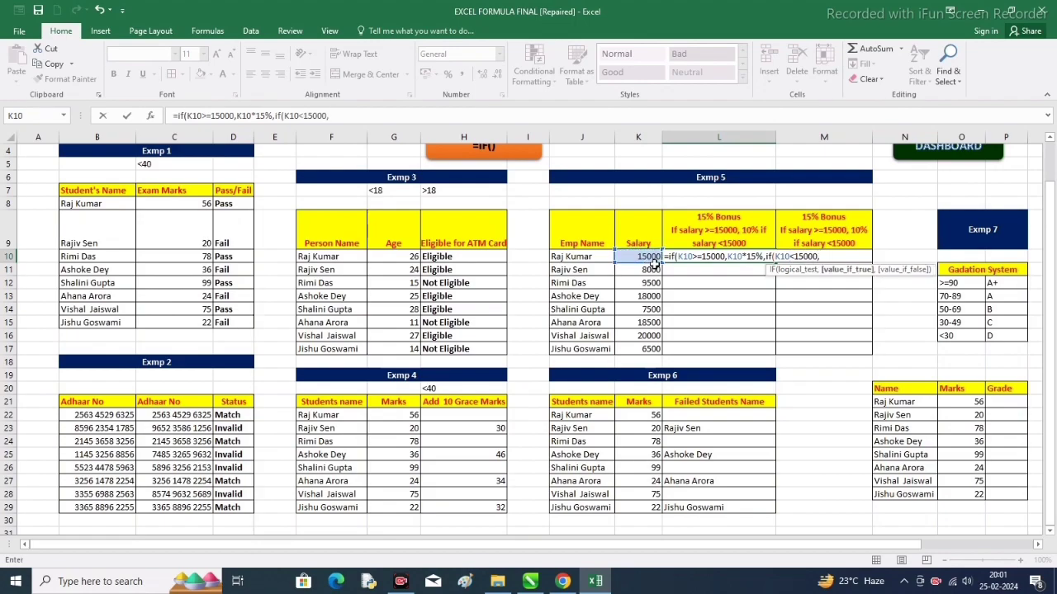
click(649, 257)
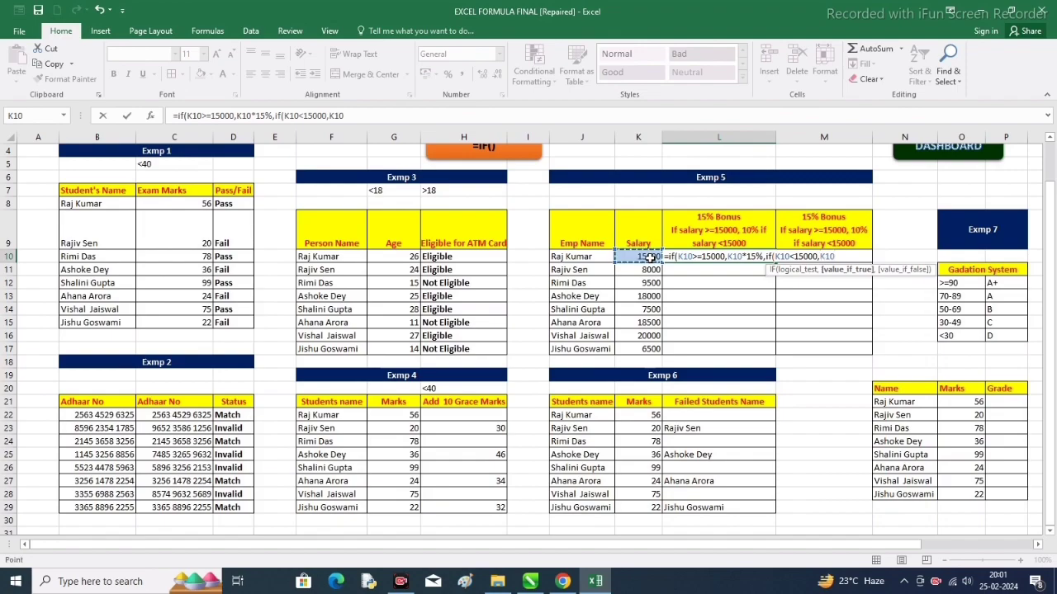
text(*10)
text(%)
text())
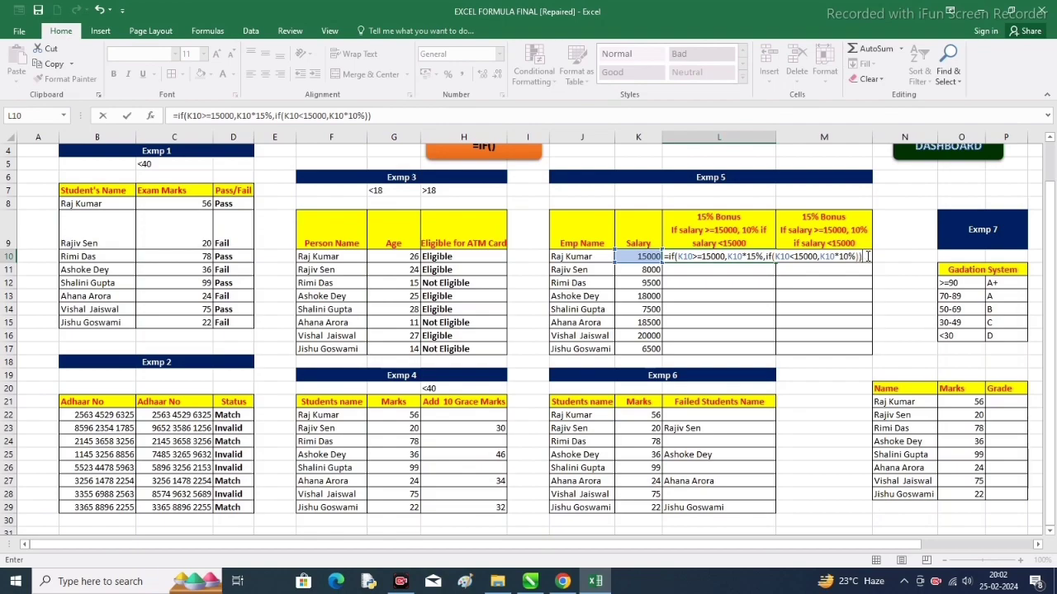
click(405, 116)
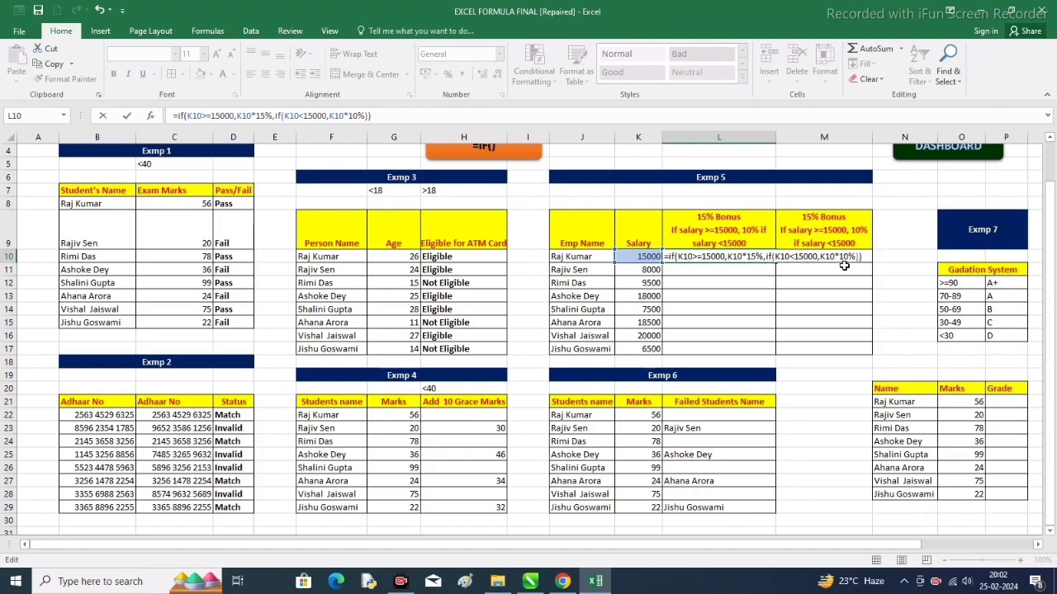
key(Return)
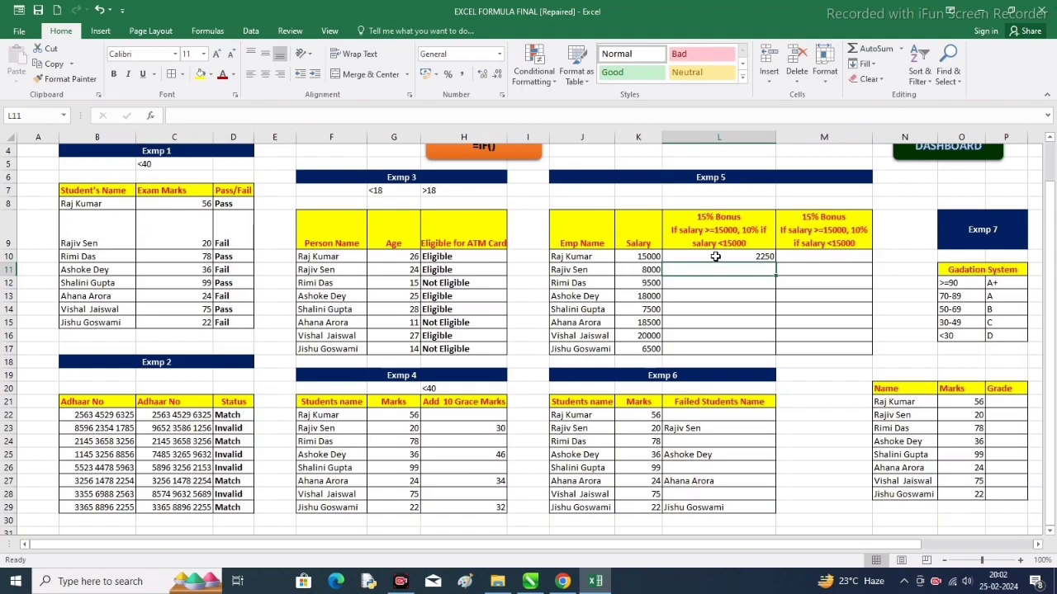
Copy the L10 bonus formula down to L17, giving bonuses from 650 to 3000
click(762, 258)
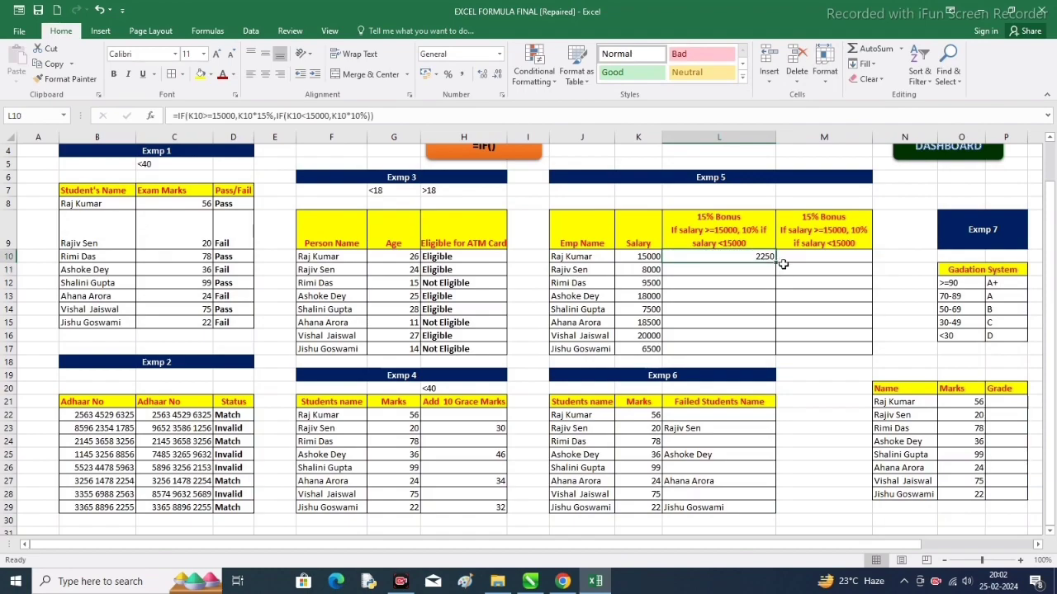
drag(775, 262, 776, 354)
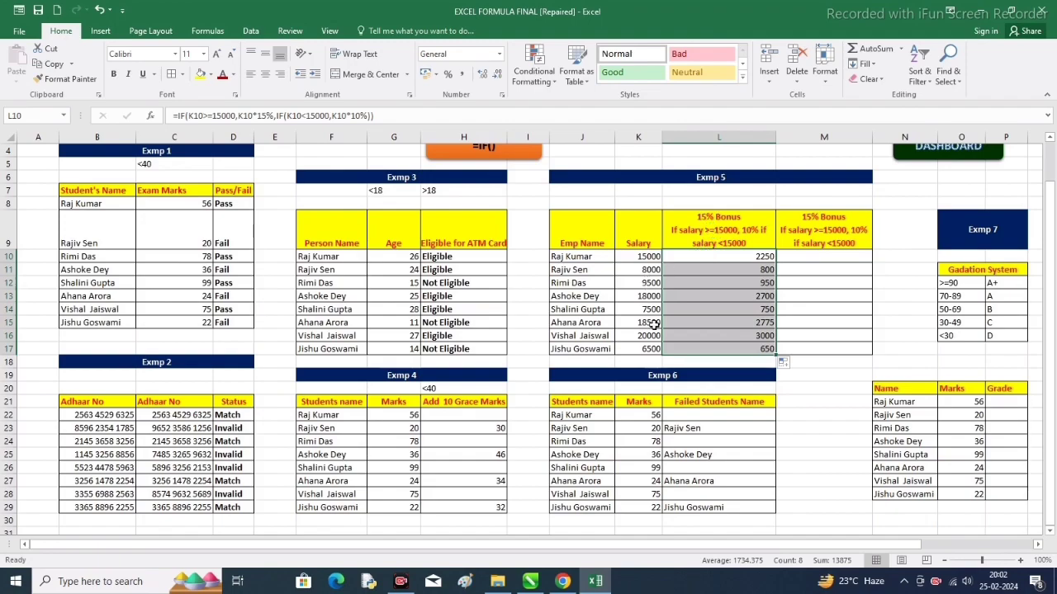
click(808, 260)
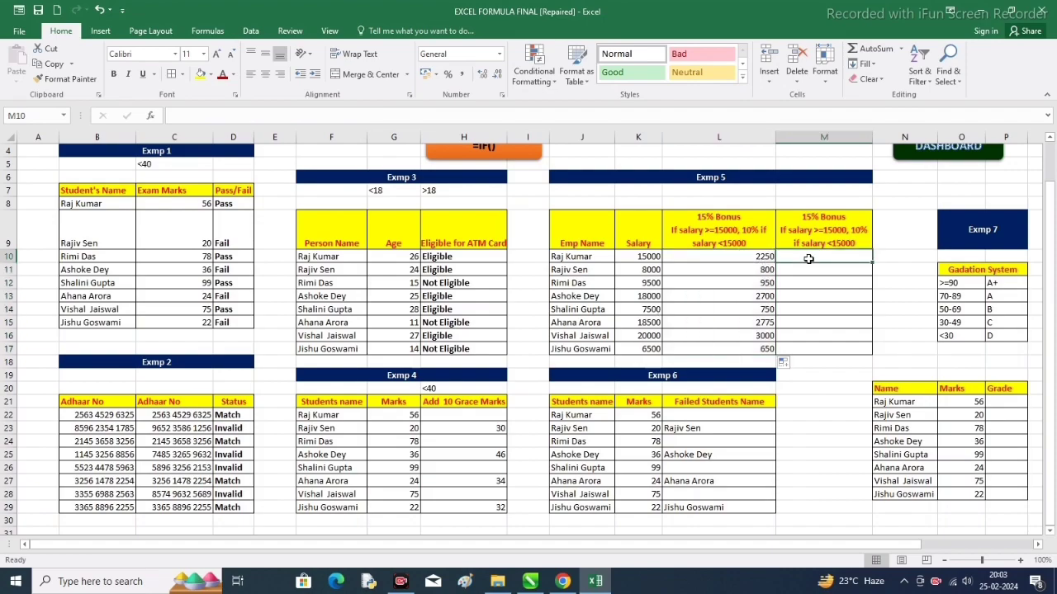
Enter bonus formulas in M10 and M11 from salaries K10 and K11, giving 2250 and 800
text(=)
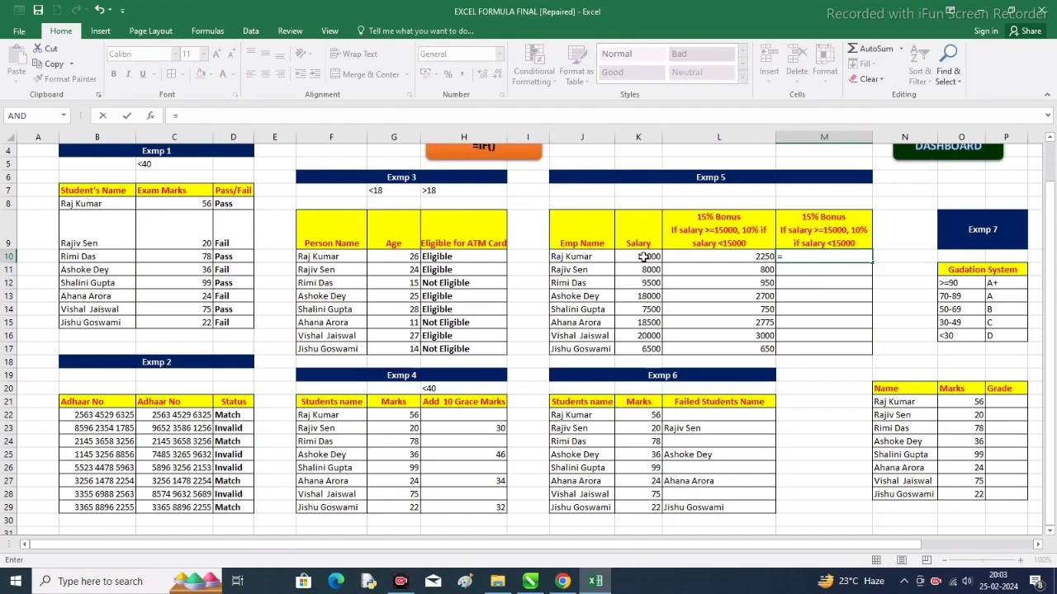
click(643, 256)
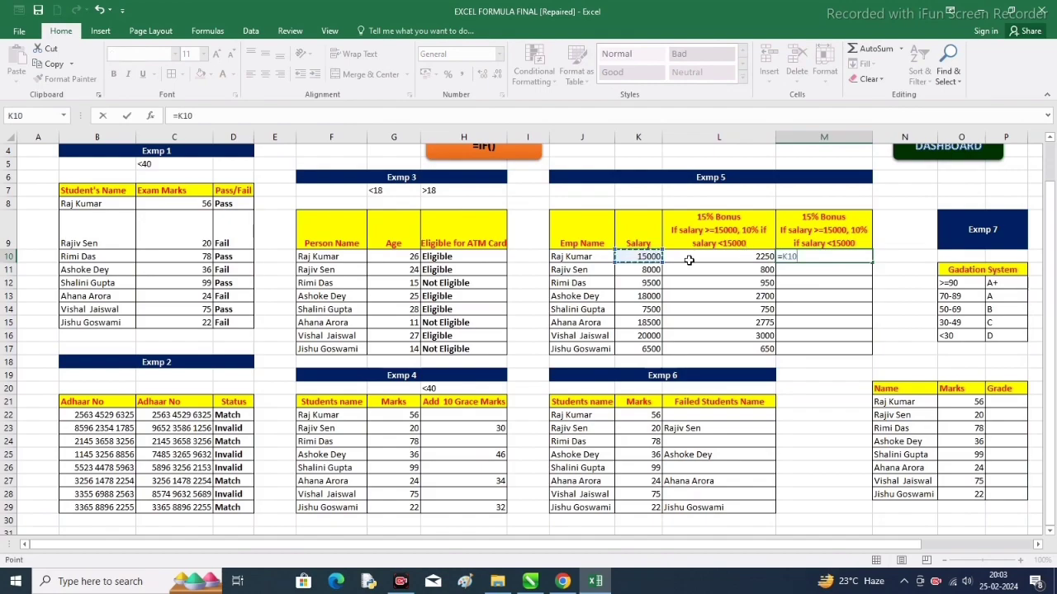
text(*)
key(Return)
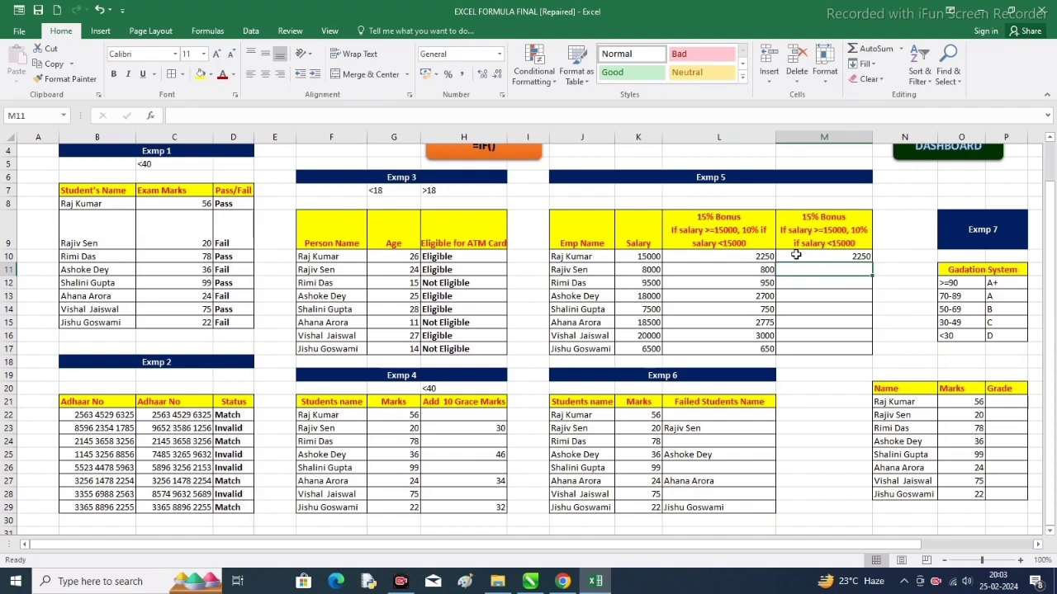
text(=)
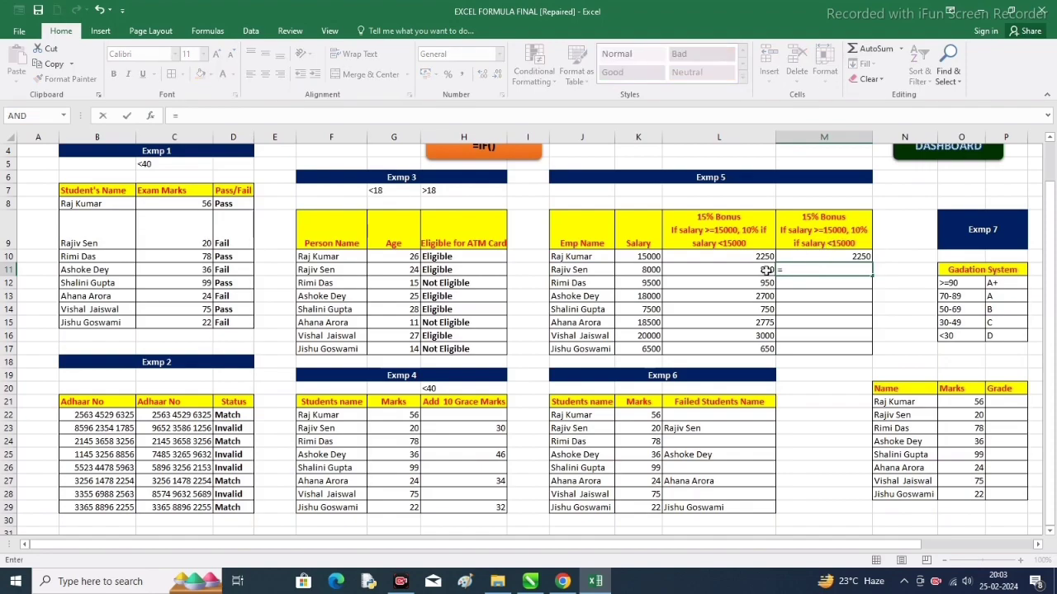
click(766, 270)
text(*)
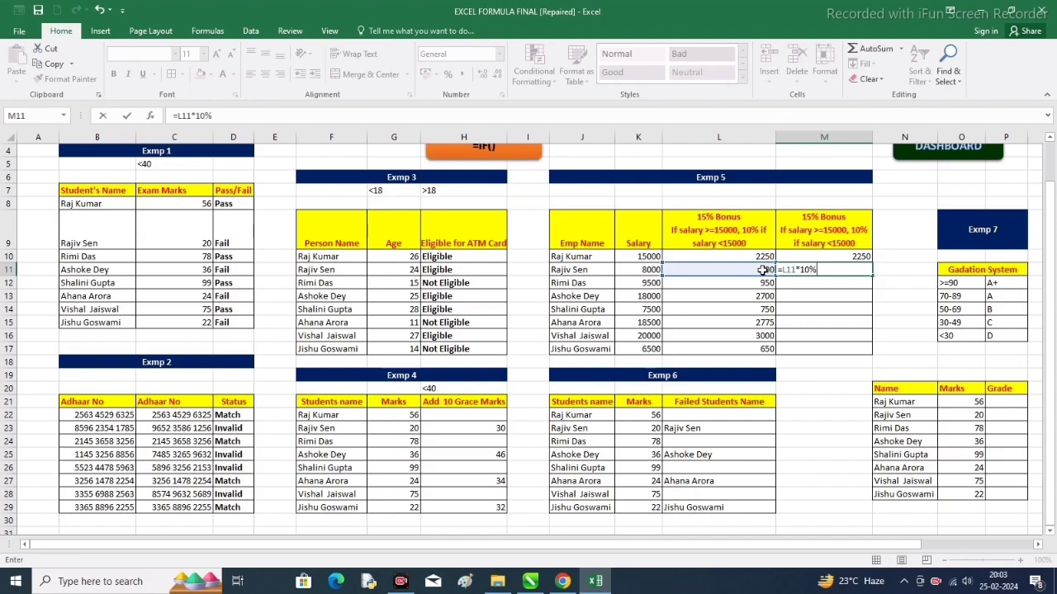
key(Return)
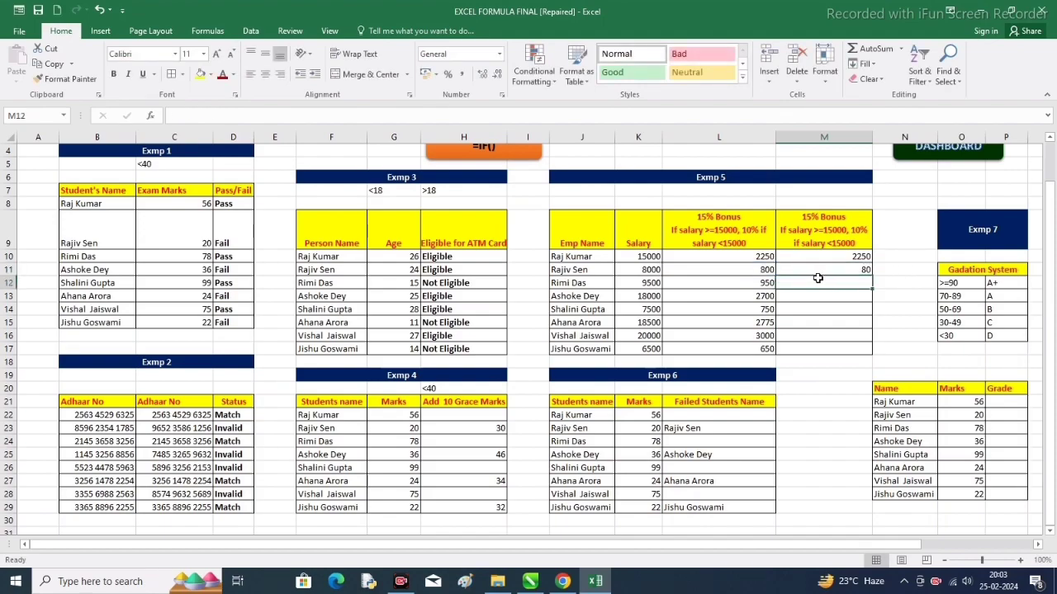
double_click(857, 269)
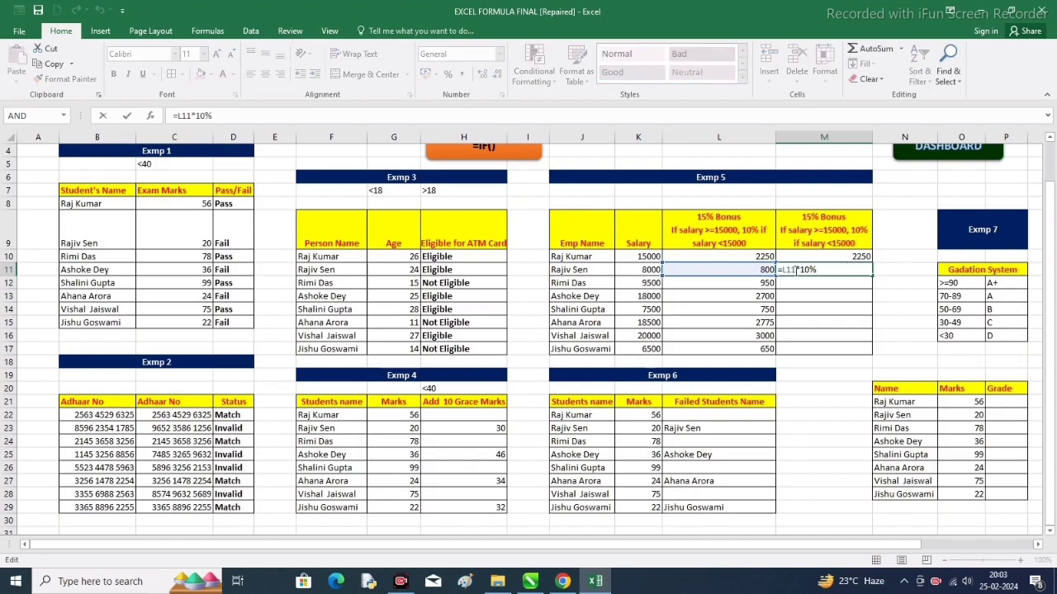
click(639, 269)
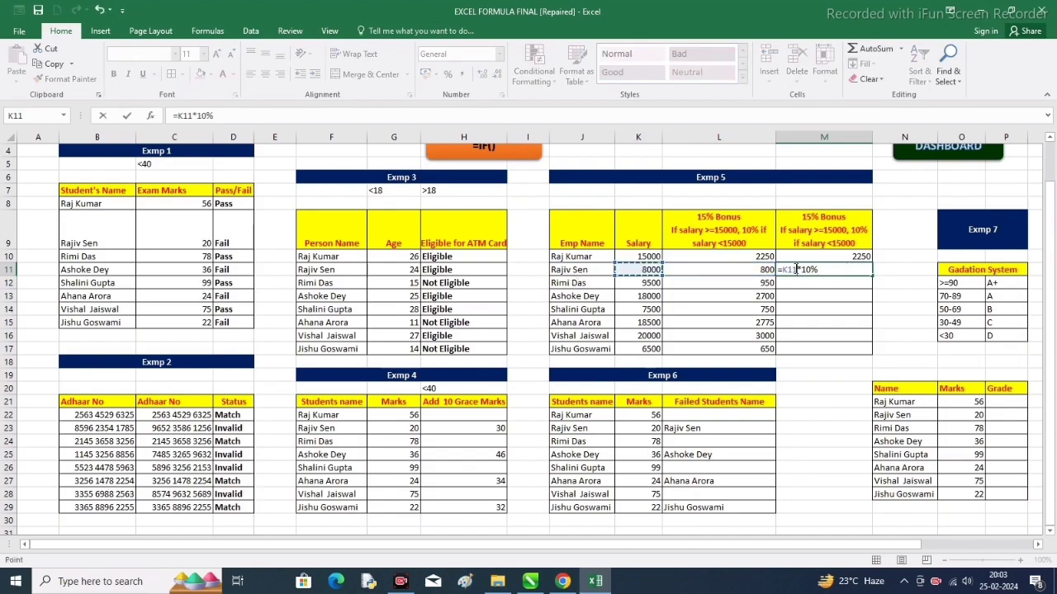
key(Return)
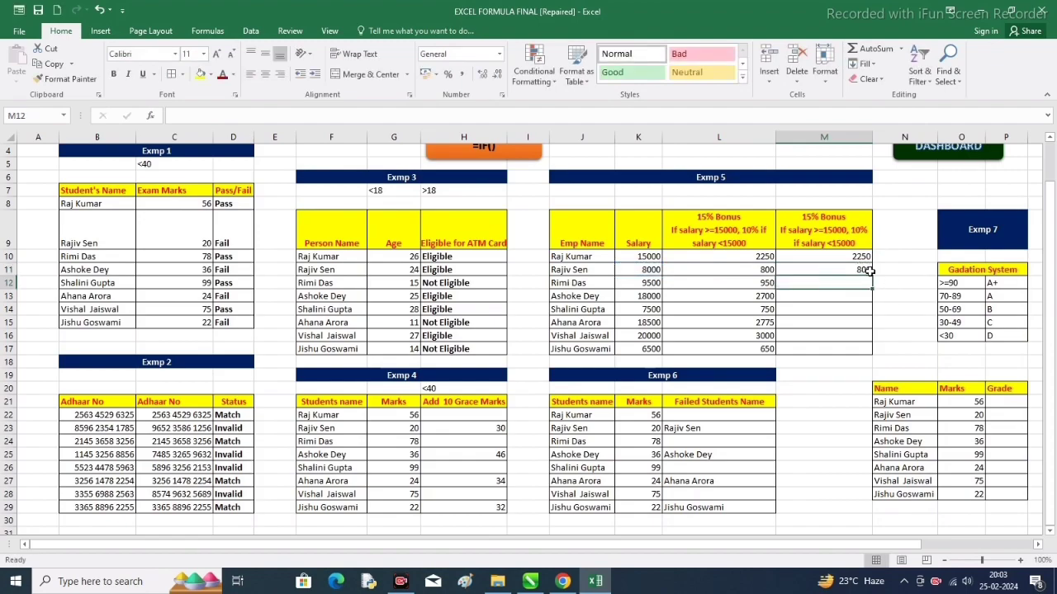
Enter =K12*10% in M12 and =K13*15% in M13, giving 950 and 2700
text(=)
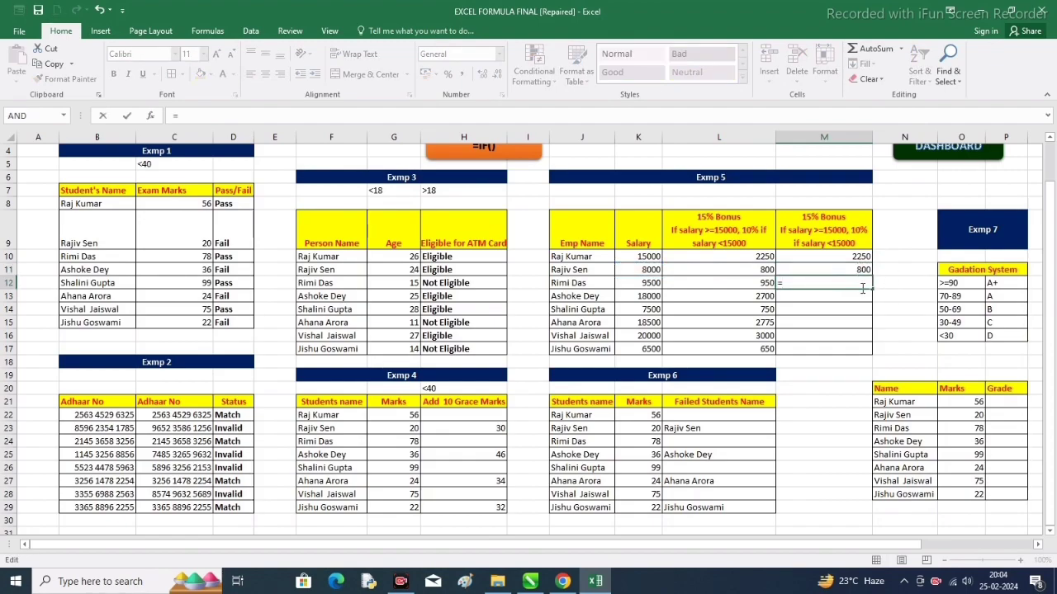
click(652, 283)
text(*)
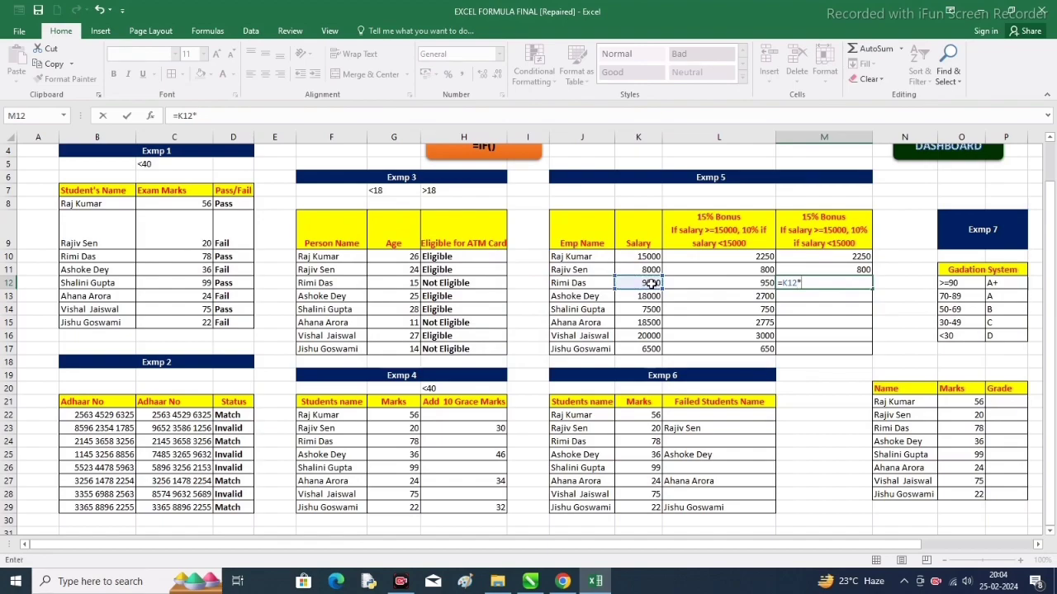
text(10)
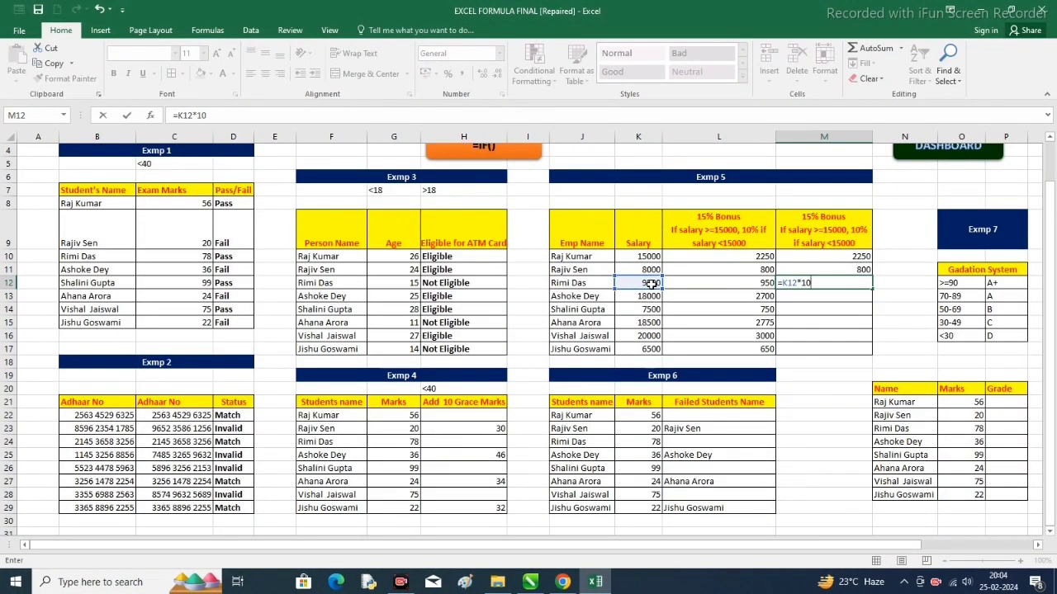
text(%)
key(Return)
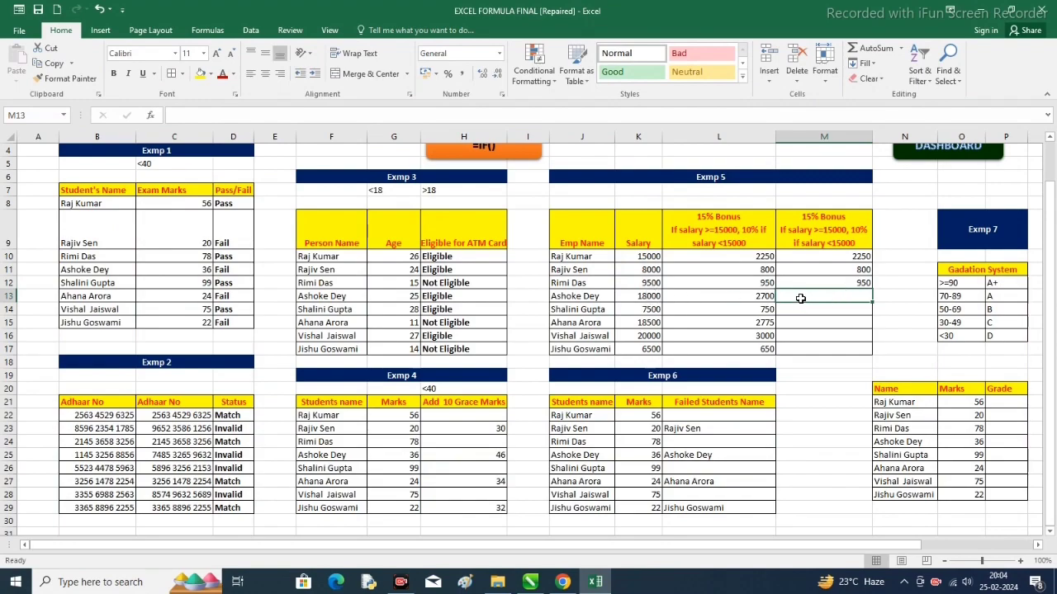
text(=)
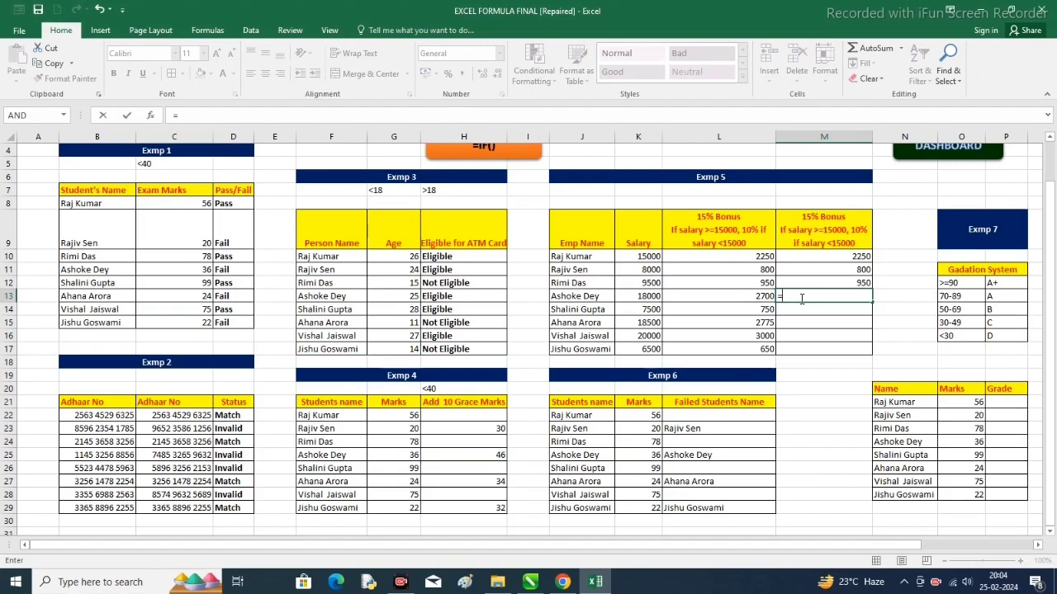
click(652, 296)
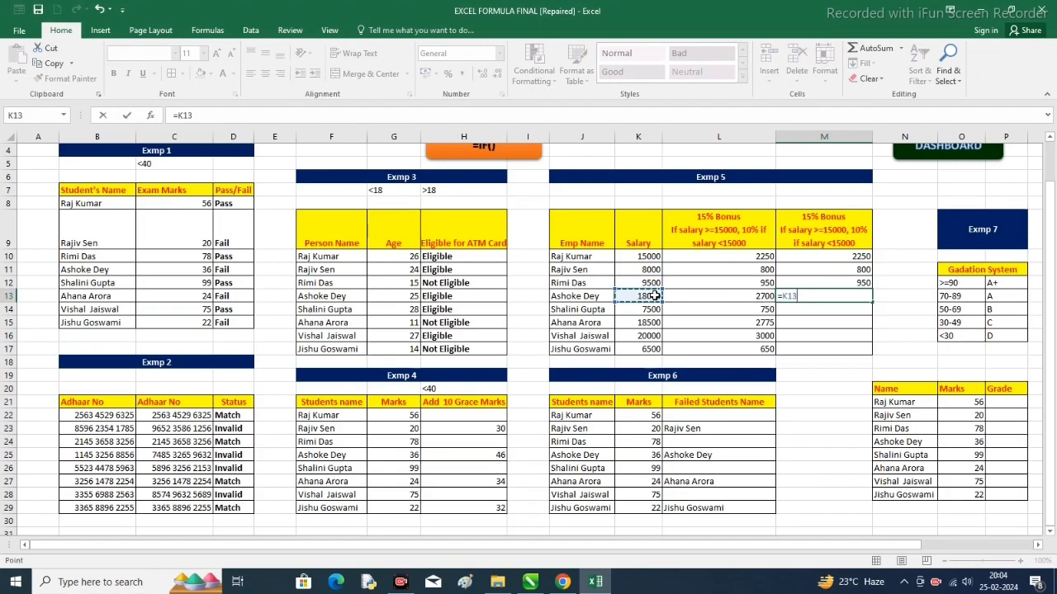
text(*15)
text(%)
key(Return)
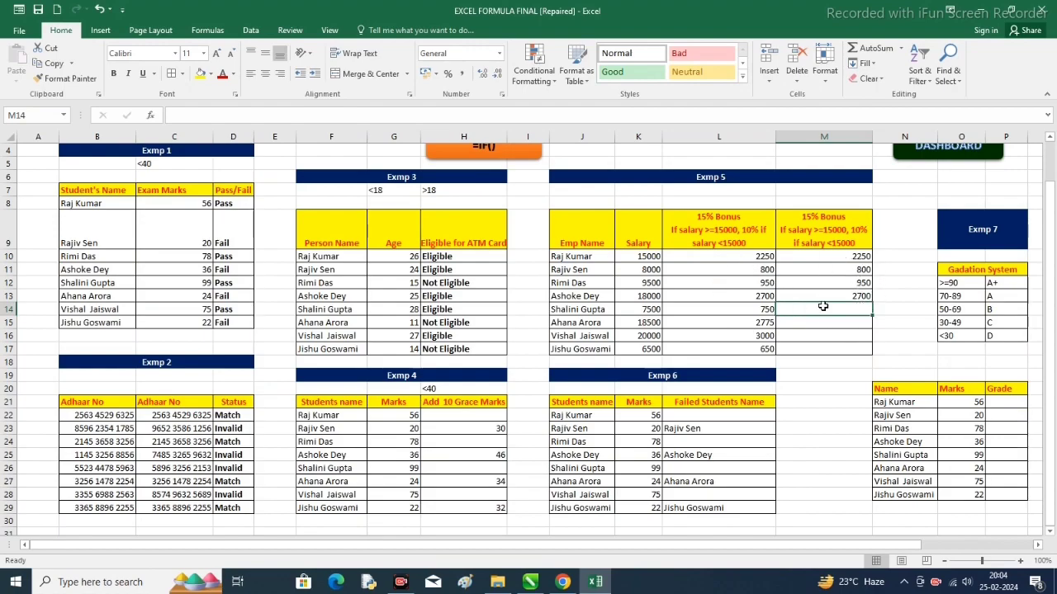
Review the IF bonus formulas in column L from L10 to L17
click(753, 261)
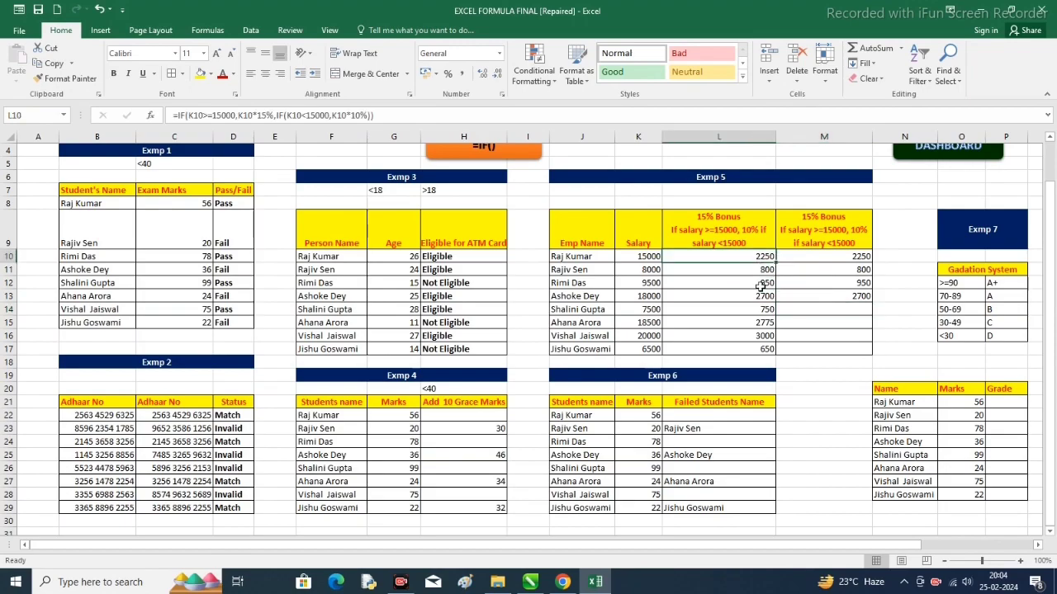
click(758, 289)
click(766, 321)
click(767, 335)
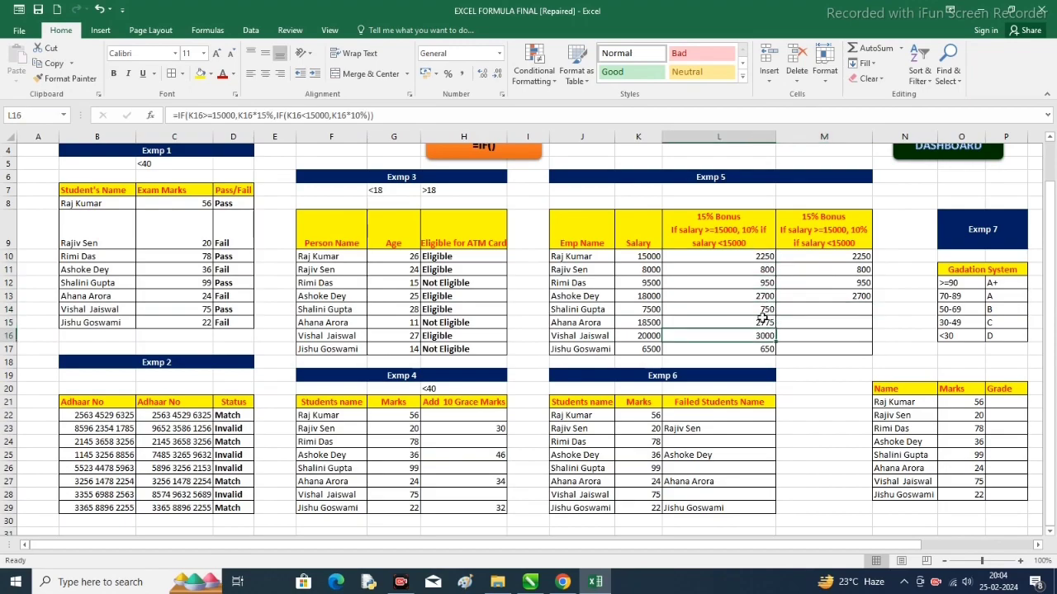
click(761, 309)
click(759, 295)
click(757, 282)
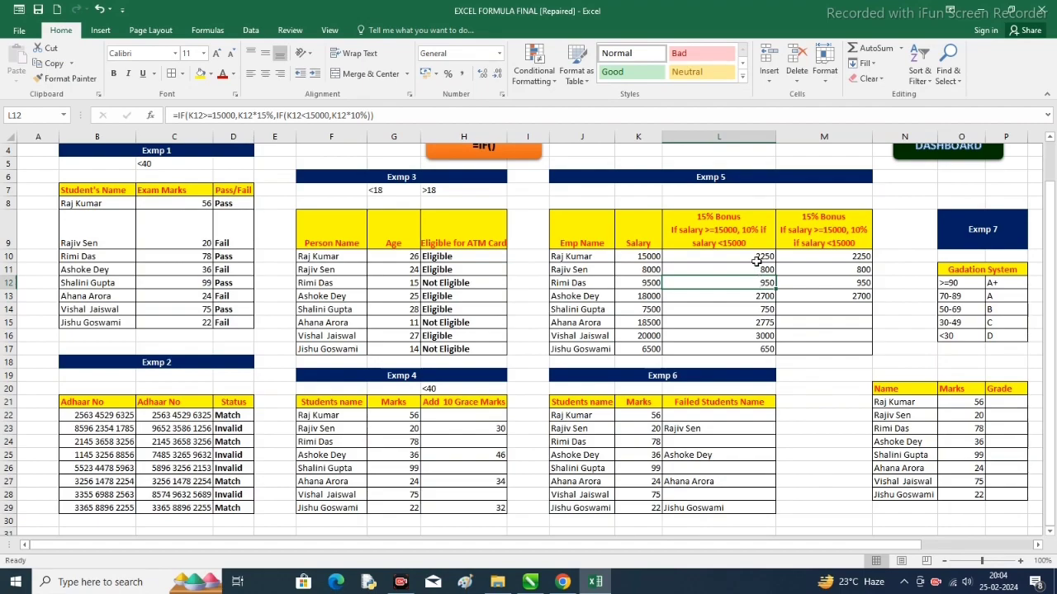
click(756, 269)
click(762, 322)
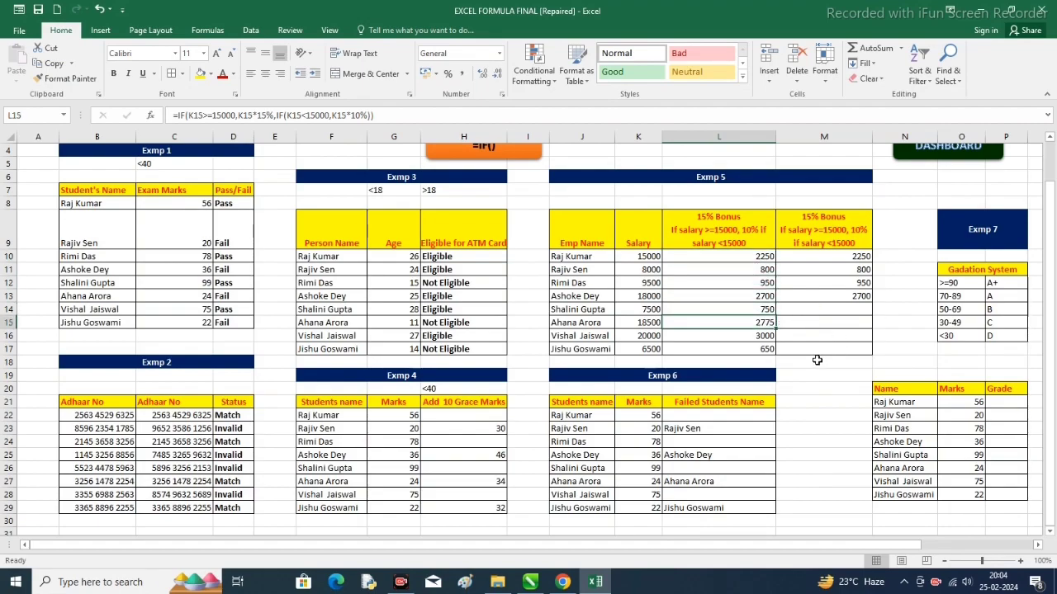
Select the Exmp 6 Failed Students Name cells L22:L29
click(680, 378)
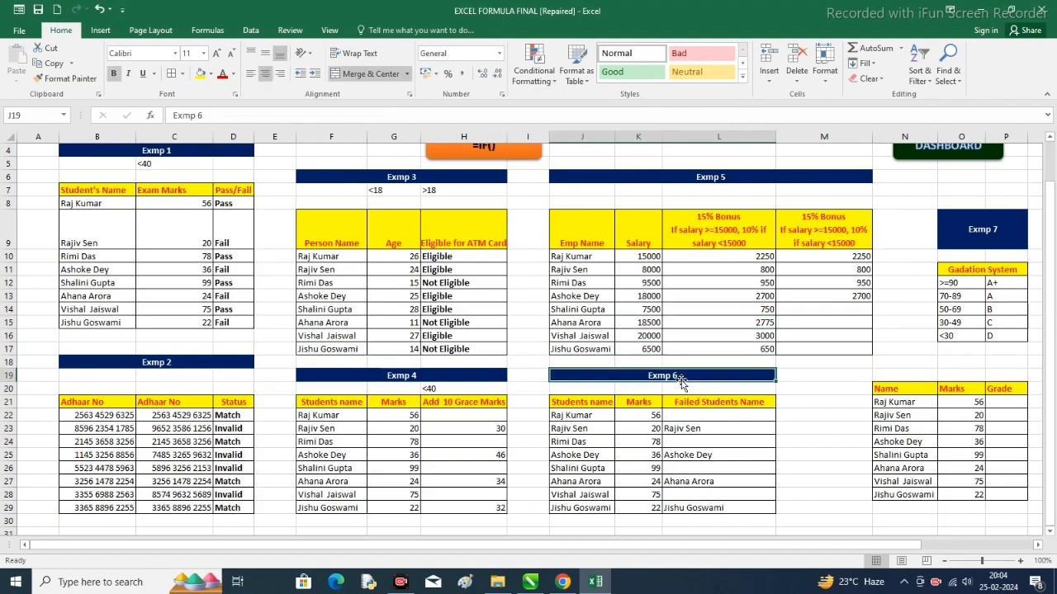
click(693, 416)
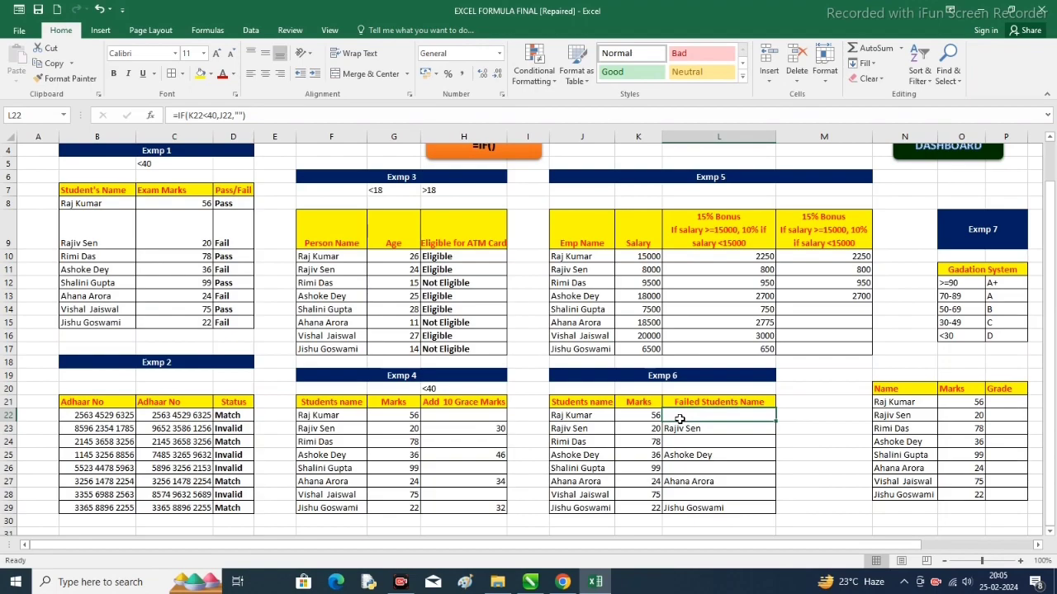
drag(680, 419, 689, 502)
Clear the old failed-student formulas and enter the <40 criterion note in L20
key(Delete)
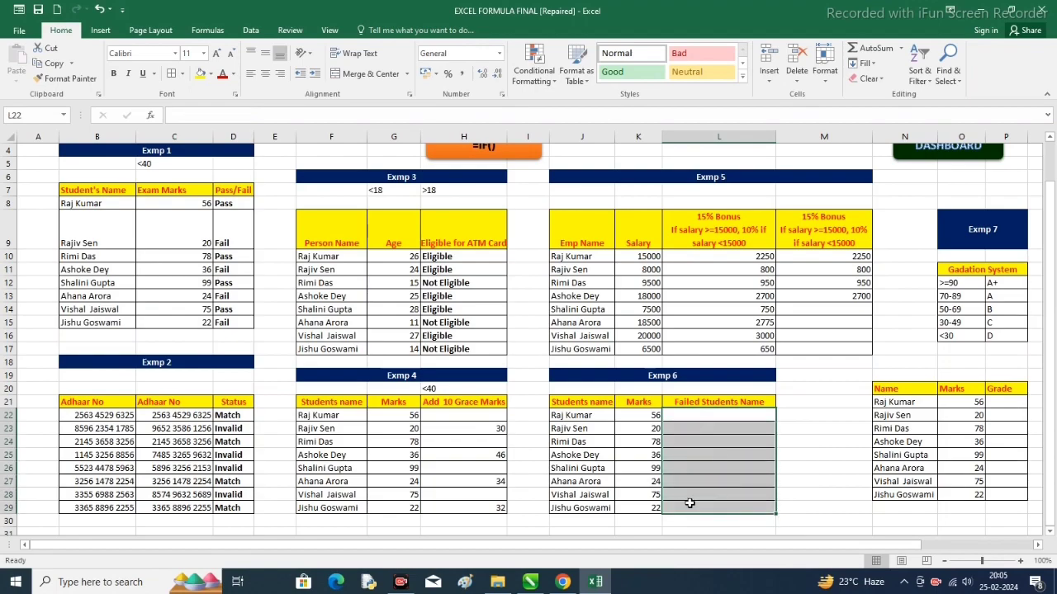
click(700, 387)
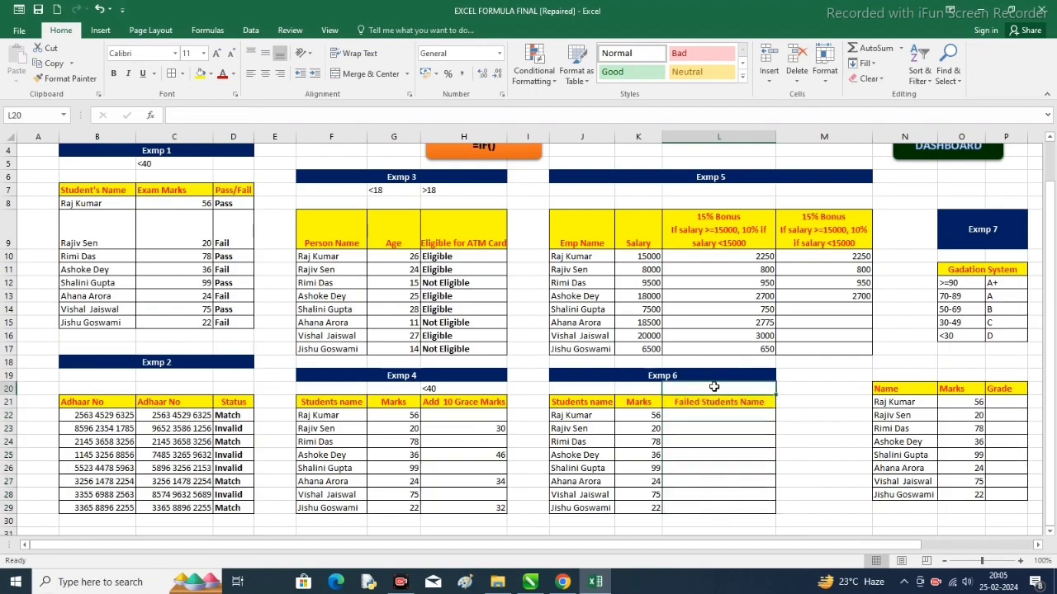
text(<40)
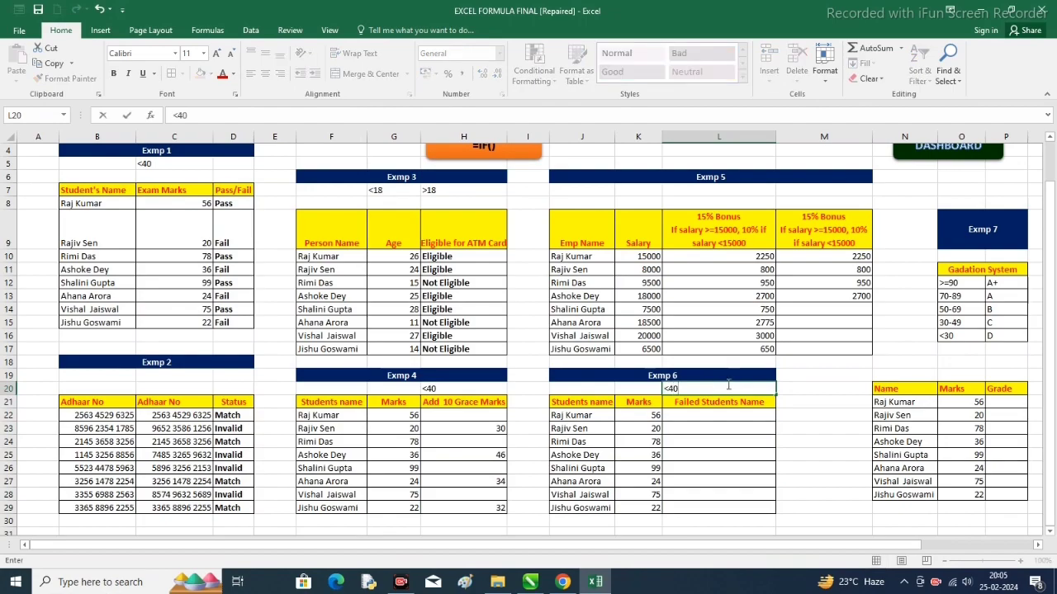
click(832, 429)
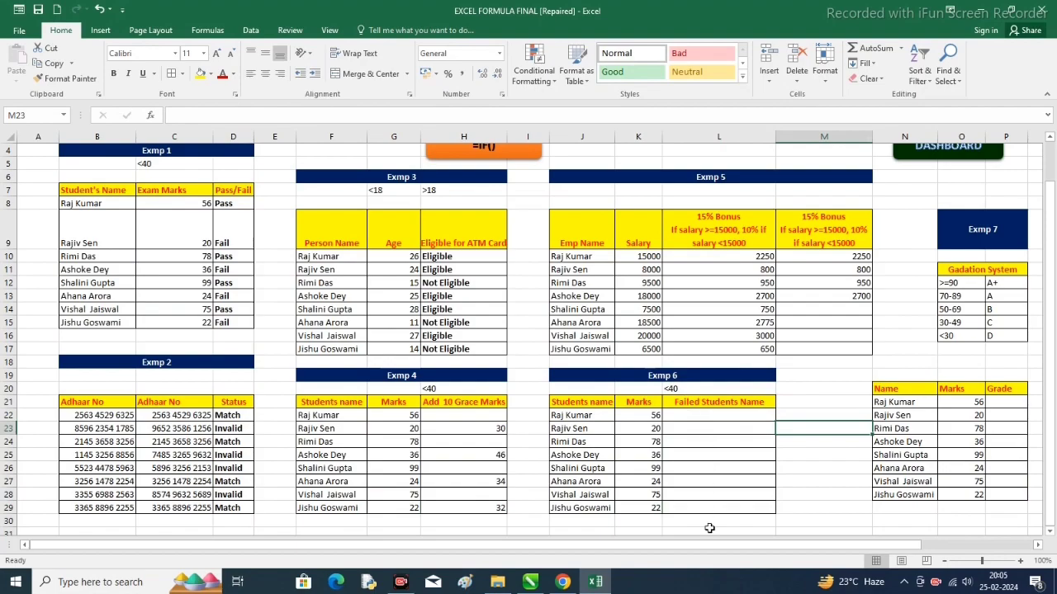
Enter =IF(K22<40,J22,"") in L22
click(709, 421)
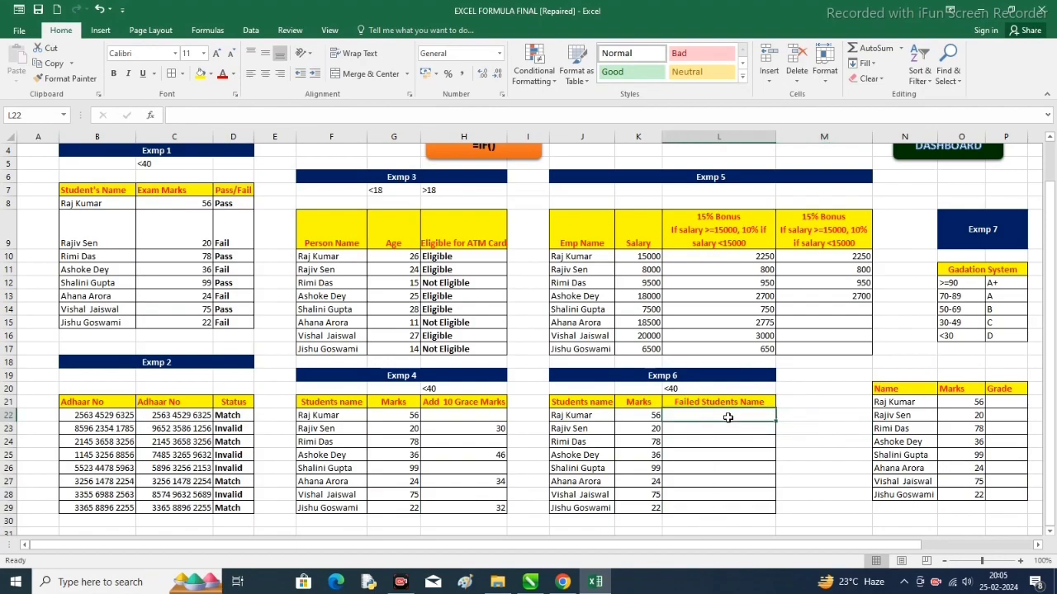
text(=)
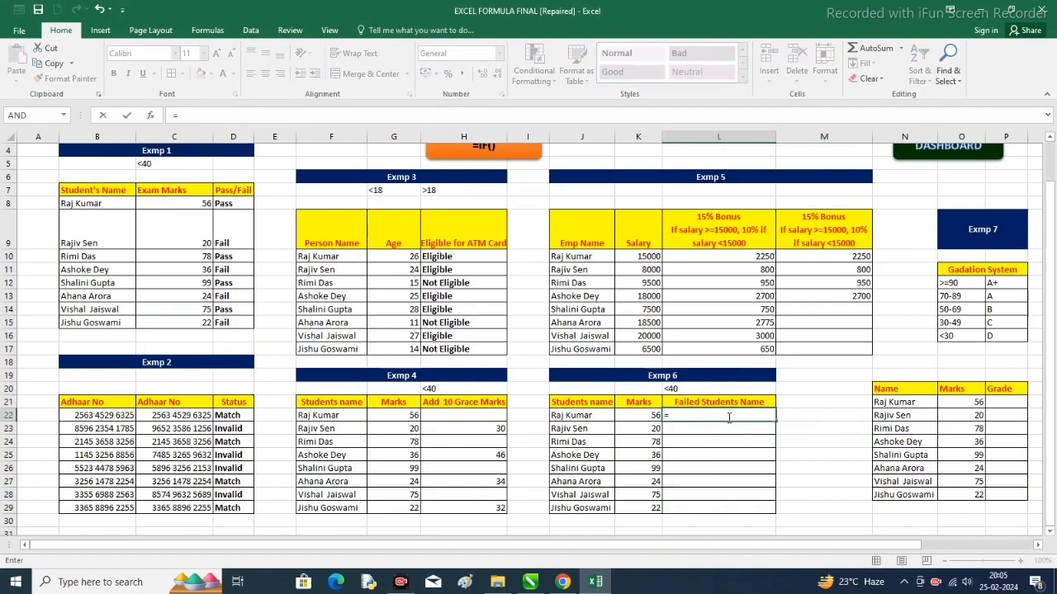
text(if)
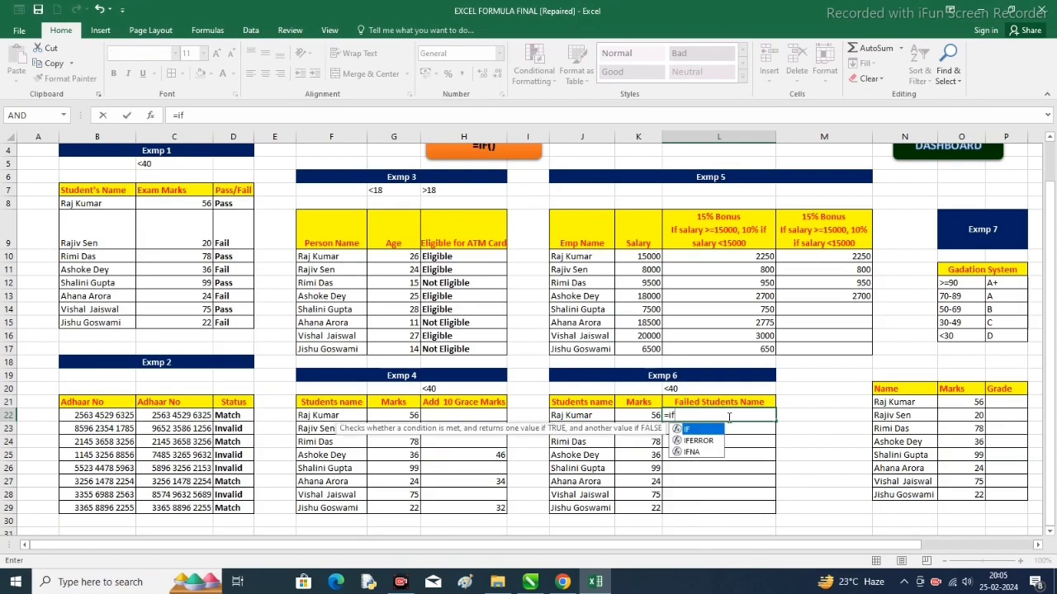
text(()
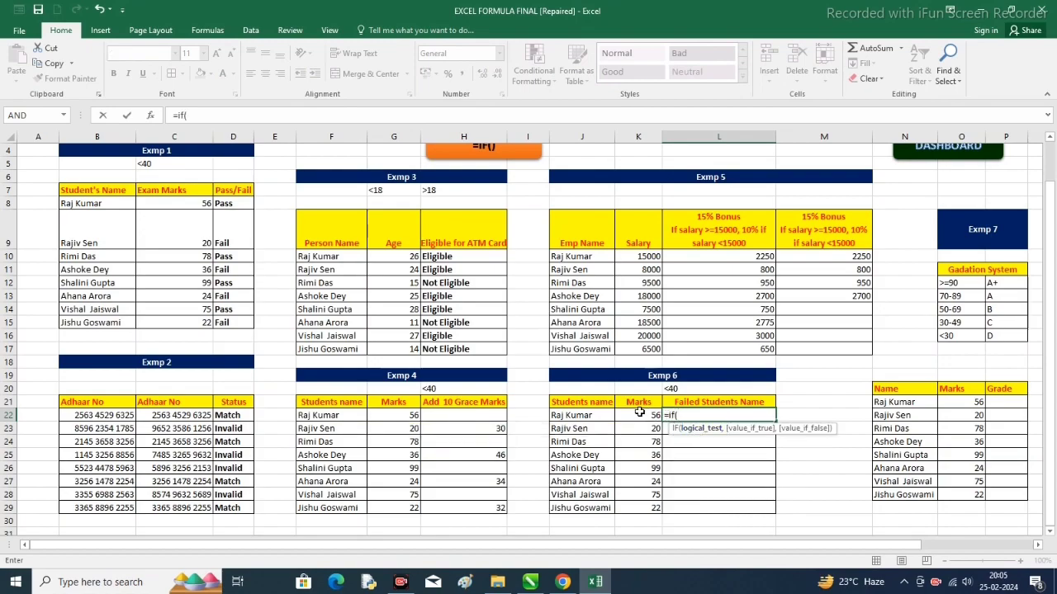
click(640, 413)
text(<)
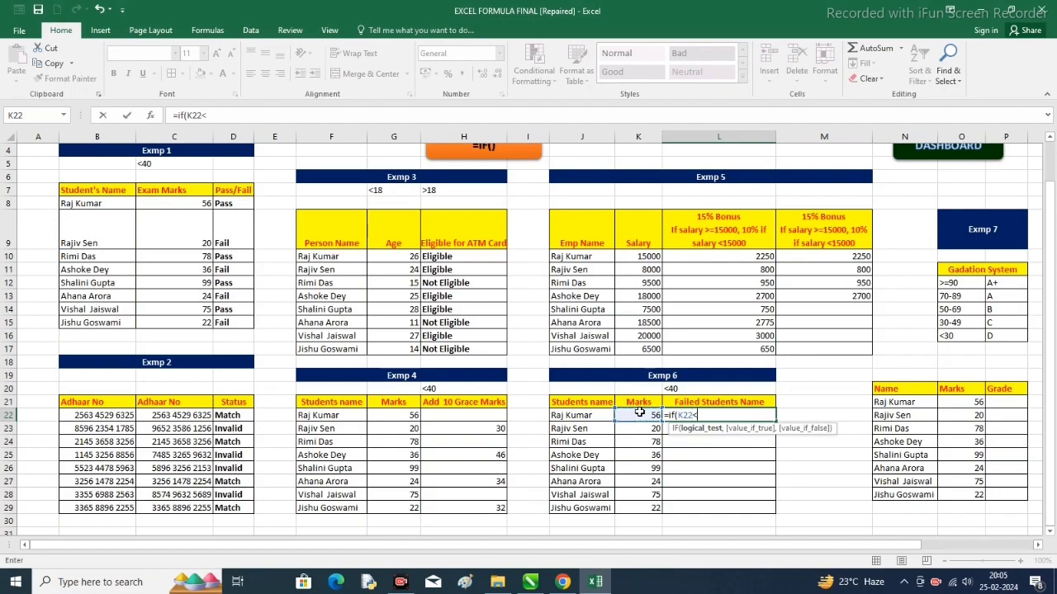
text(40)
text(,)
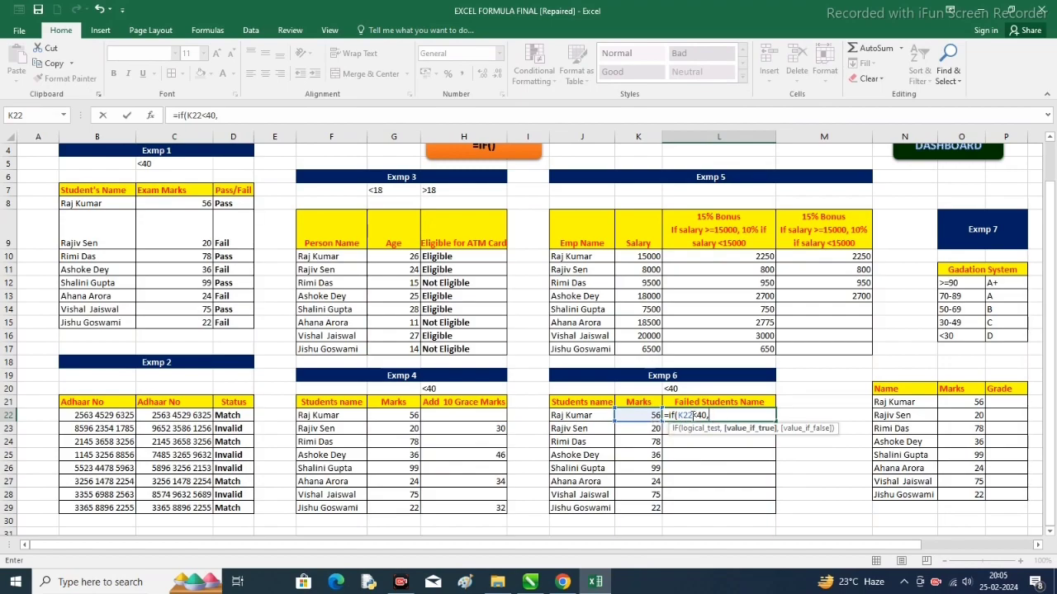
click(587, 417)
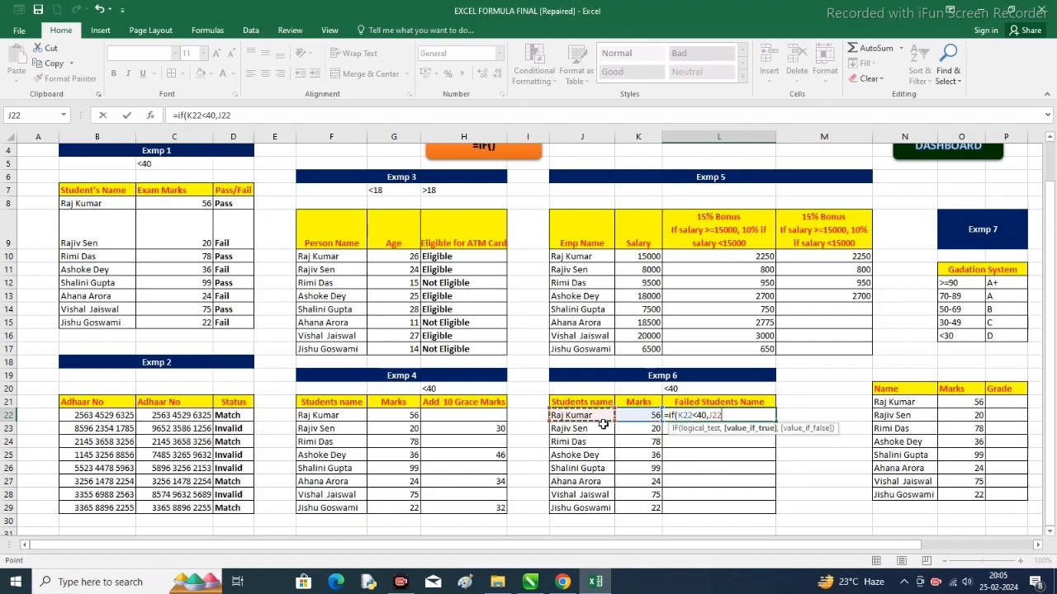
text(,)
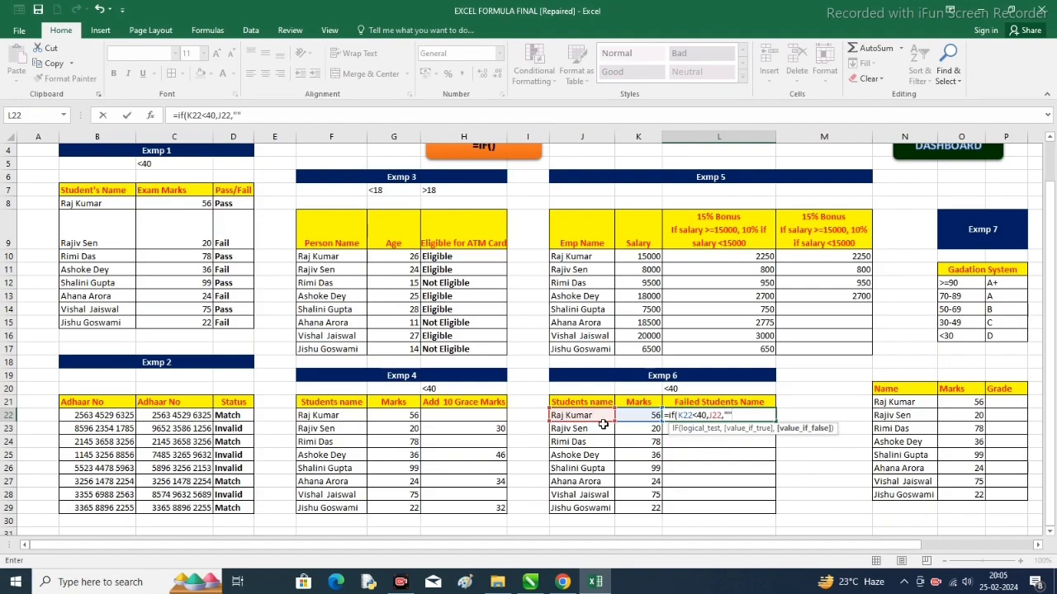
key(ctrl+Return)
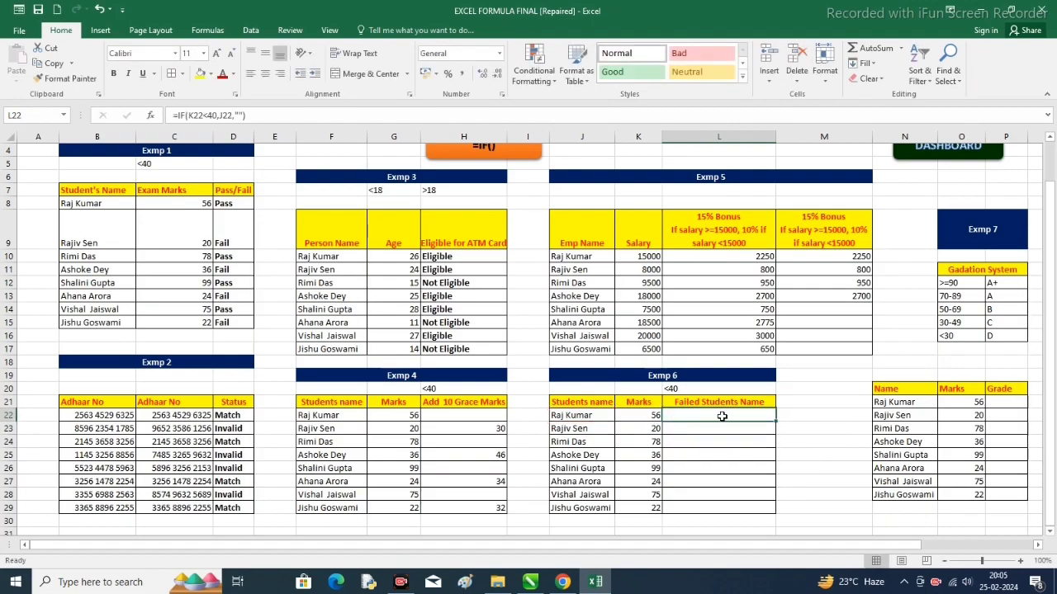
Copy the L22 failed-student formula down to L29 and check the copies in L26 and L22
drag(777, 424, 776, 510)
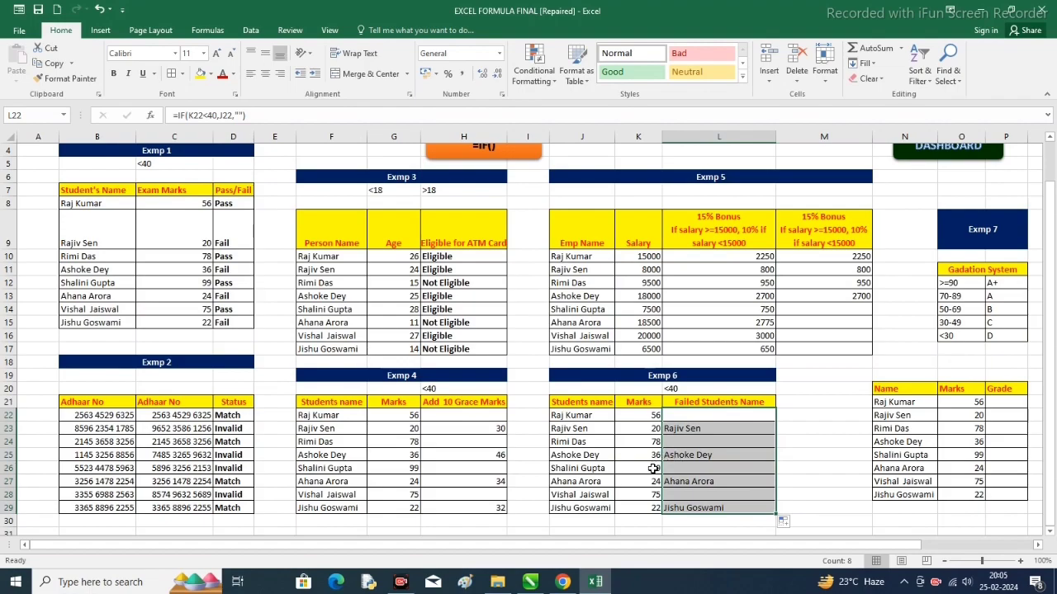
click(690, 495)
click(690, 468)
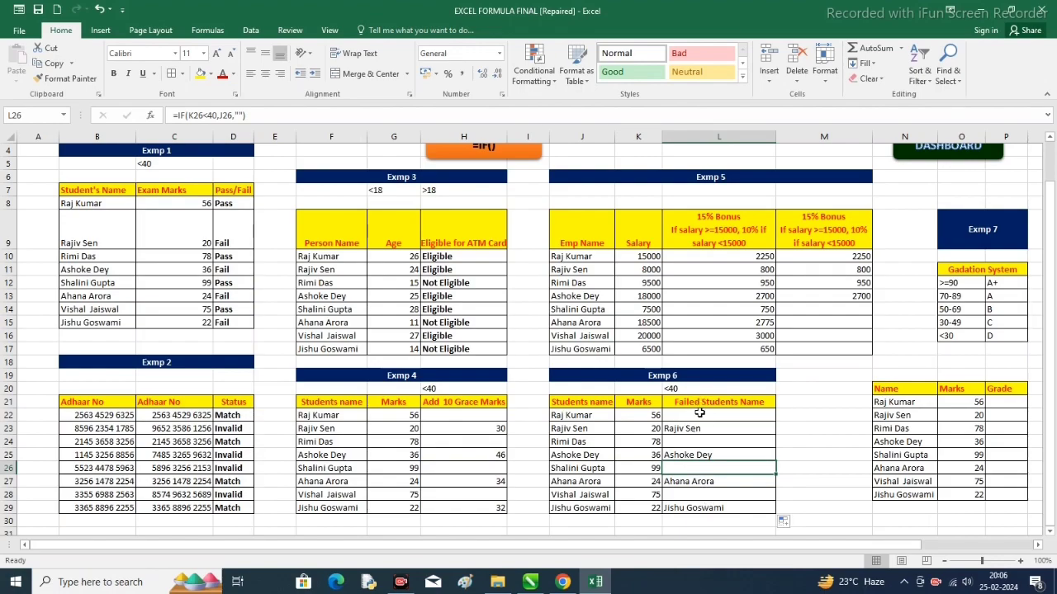
click(697, 414)
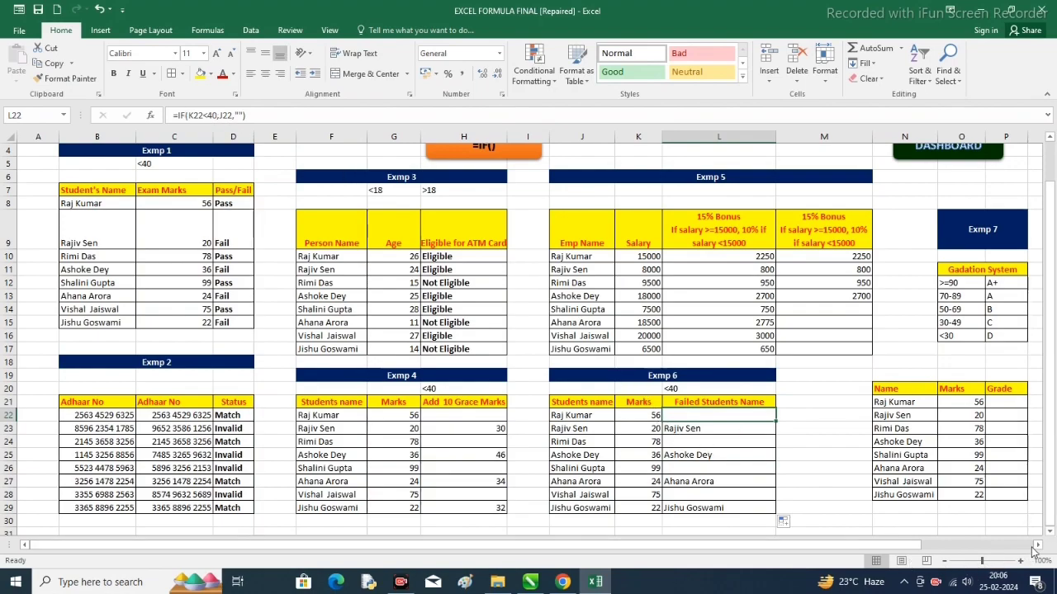
scroll(941, 486, right, 4)
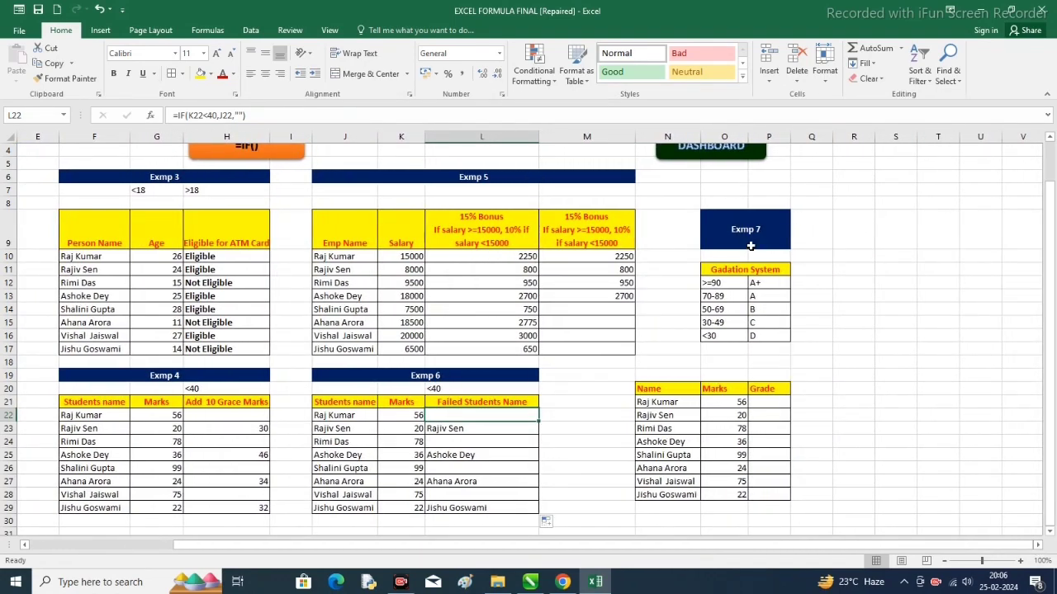
drag(871, 545, 834, 543)
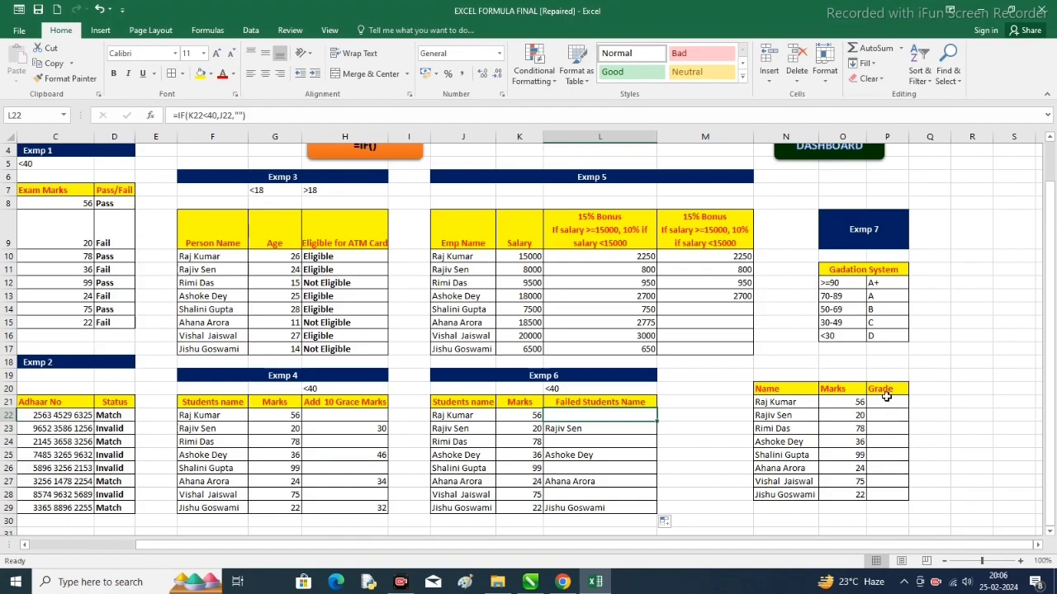
click(922, 274)
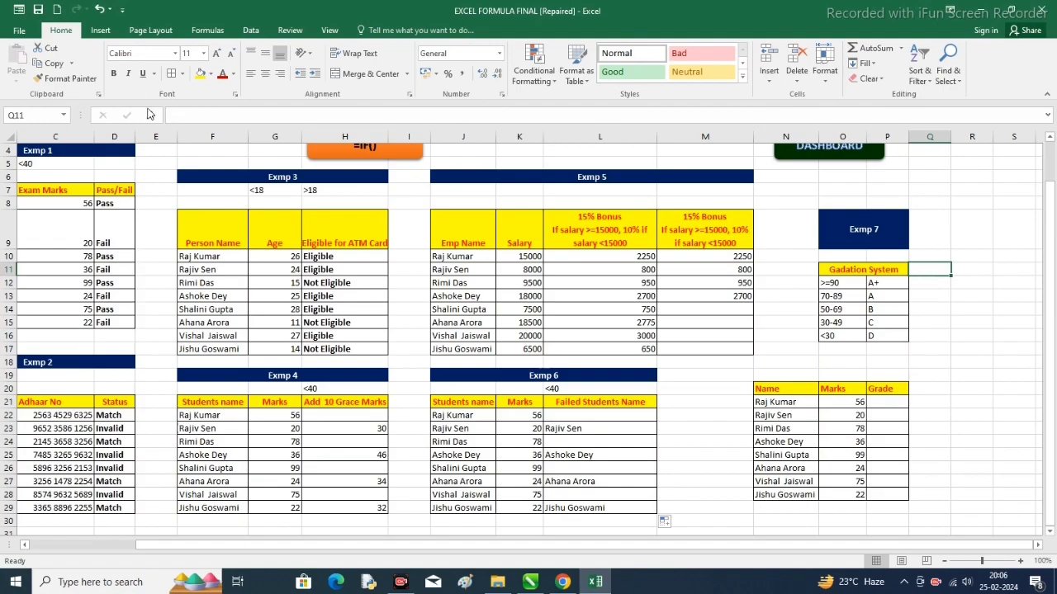
Fill Q11 yellow and add borders to Q12:Q16
click(200, 73)
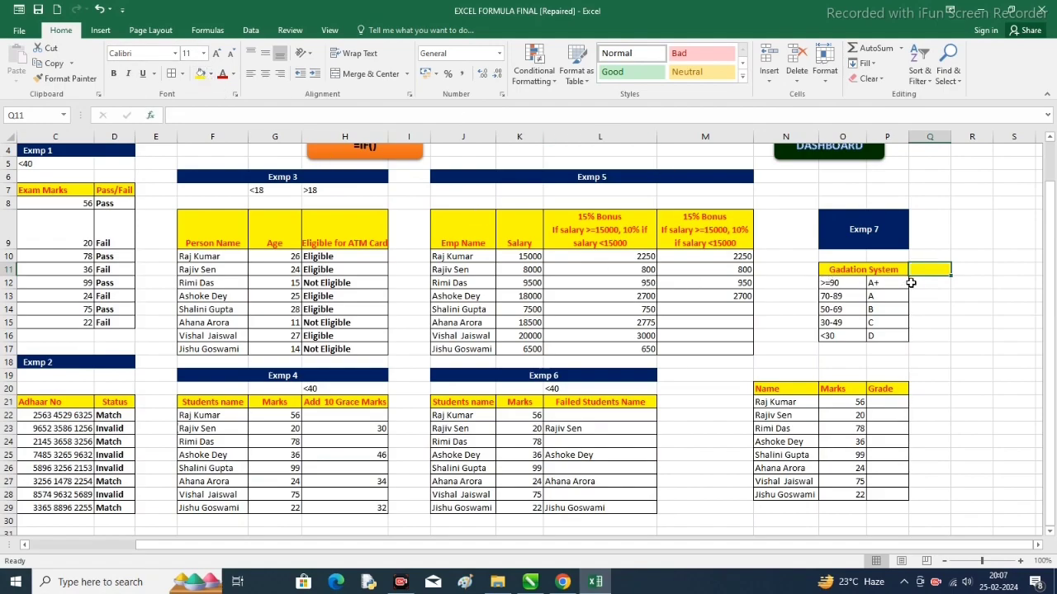
drag(911, 283, 927, 335)
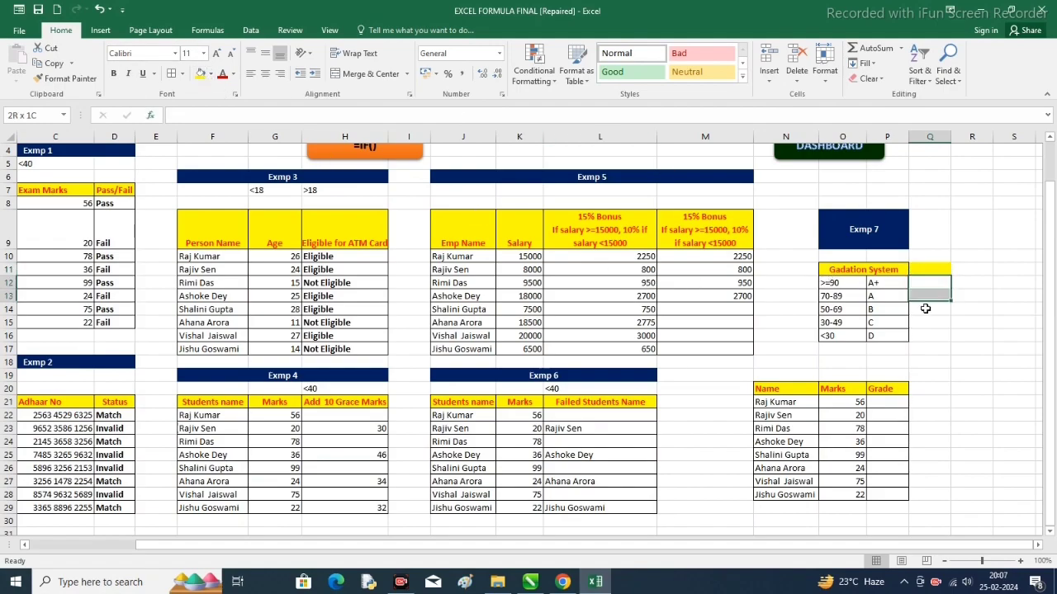
click(171, 74)
click(936, 272)
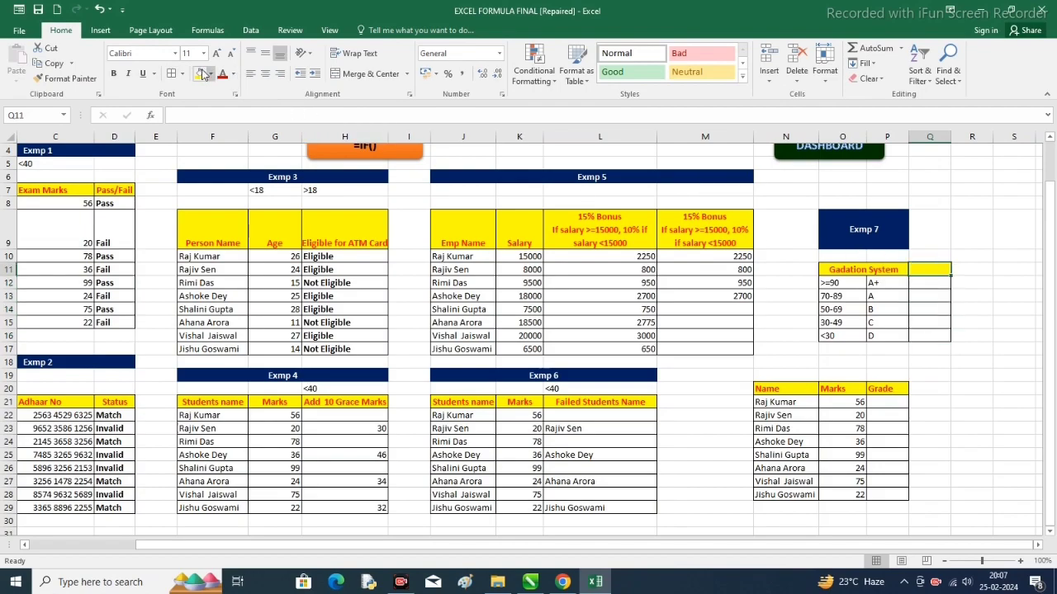
drag(950, 275, 967, 281)
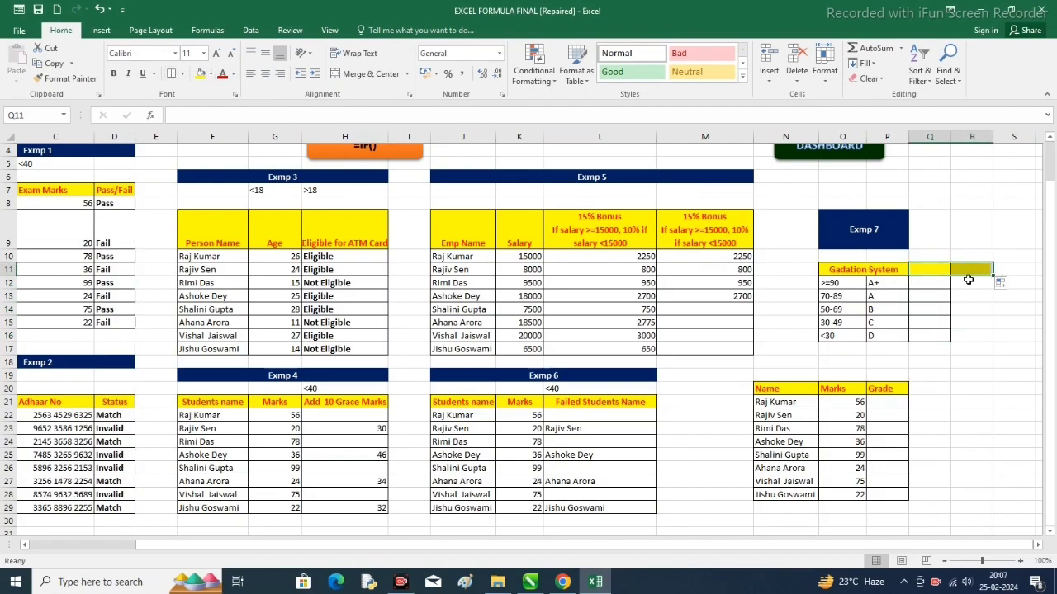
key(ctrl+z)
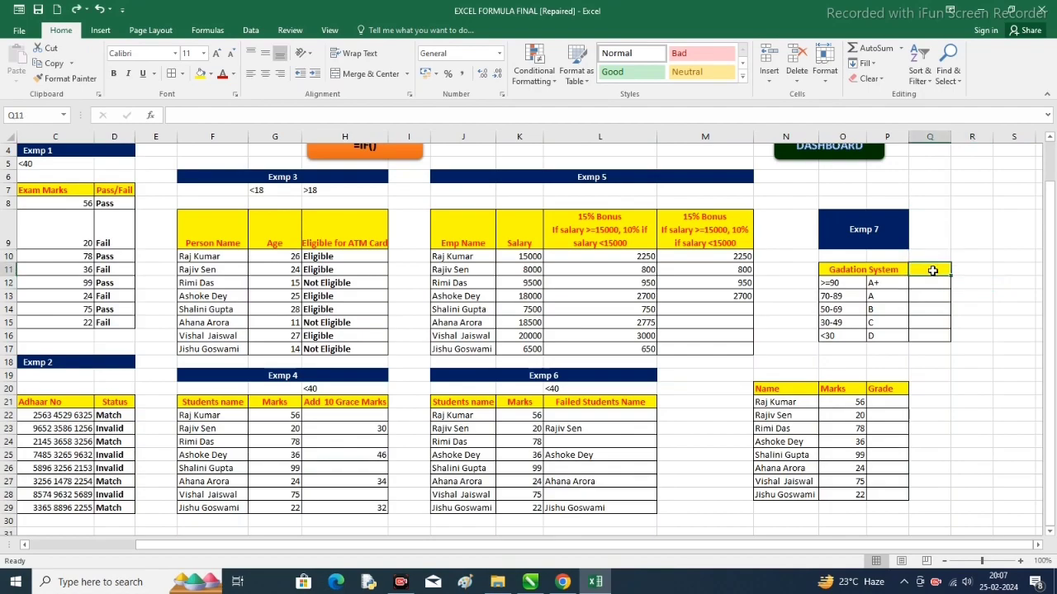
Type the Apply heading in Q11 and give it the Gadation System header's formatting
text(Apply)
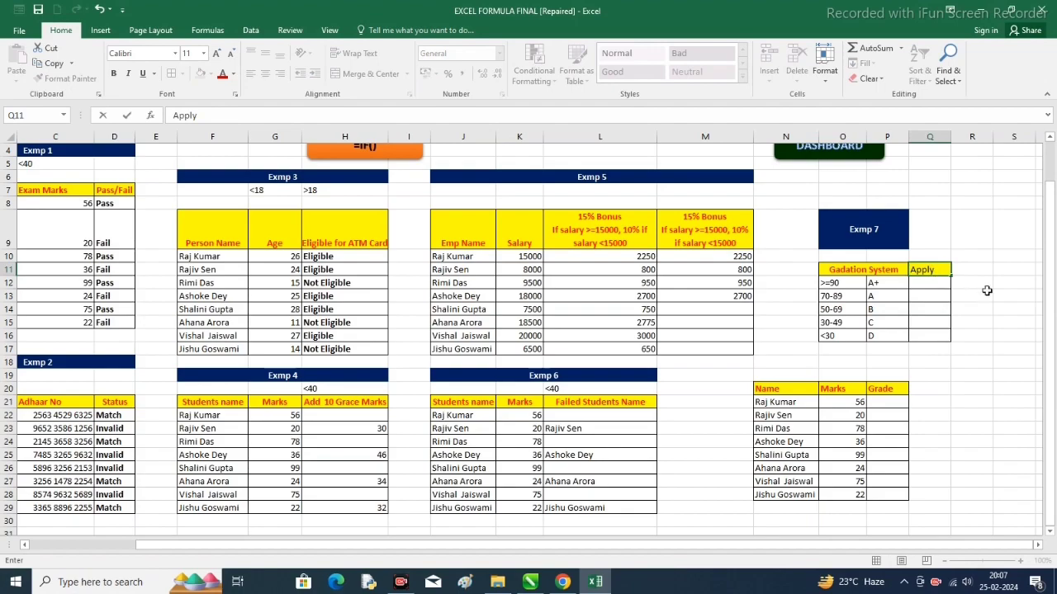
click(986, 290)
click(895, 269)
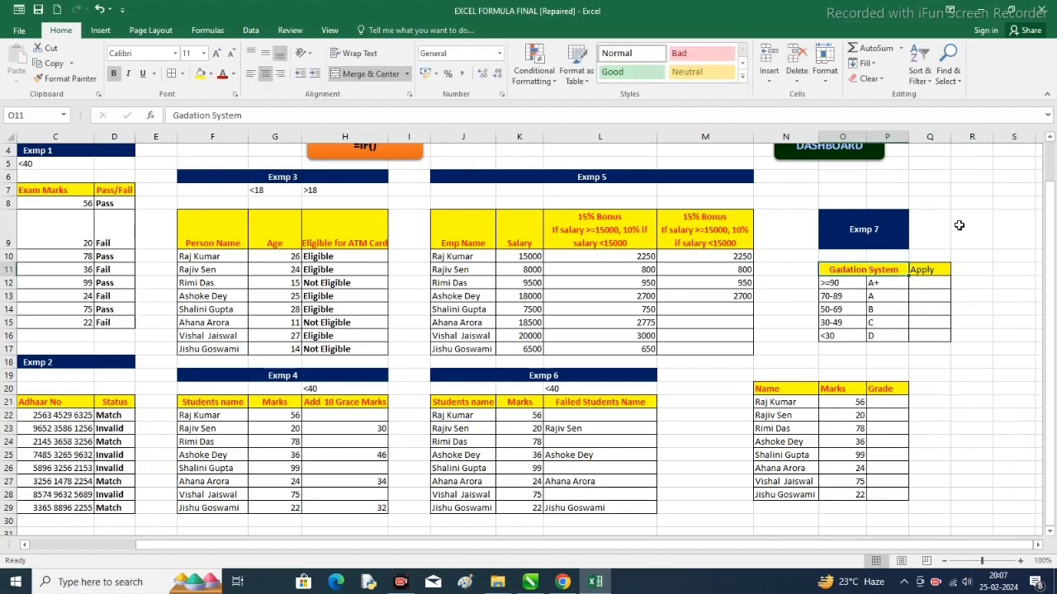
click(945, 269)
click(884, 267)
double_click(66, 78)
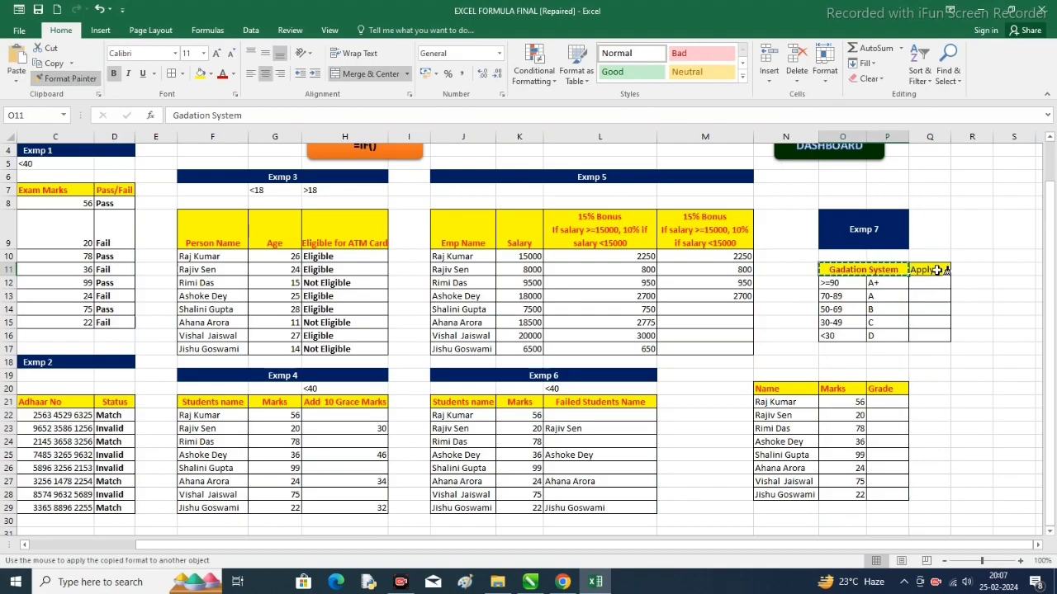
click(949, 270)
click(1001, 311)
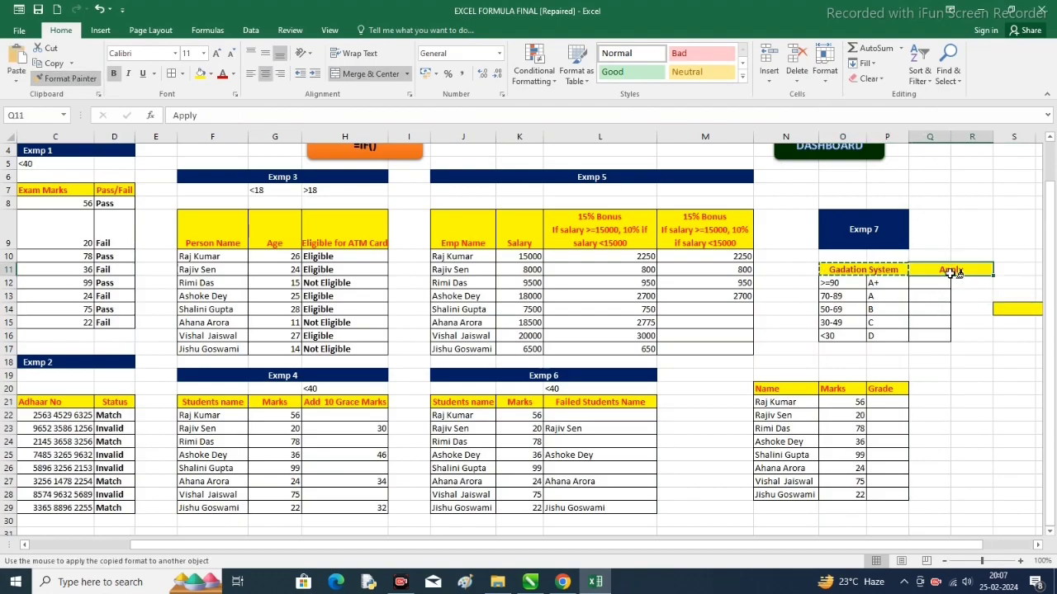
click(950, 270)
key(F2)
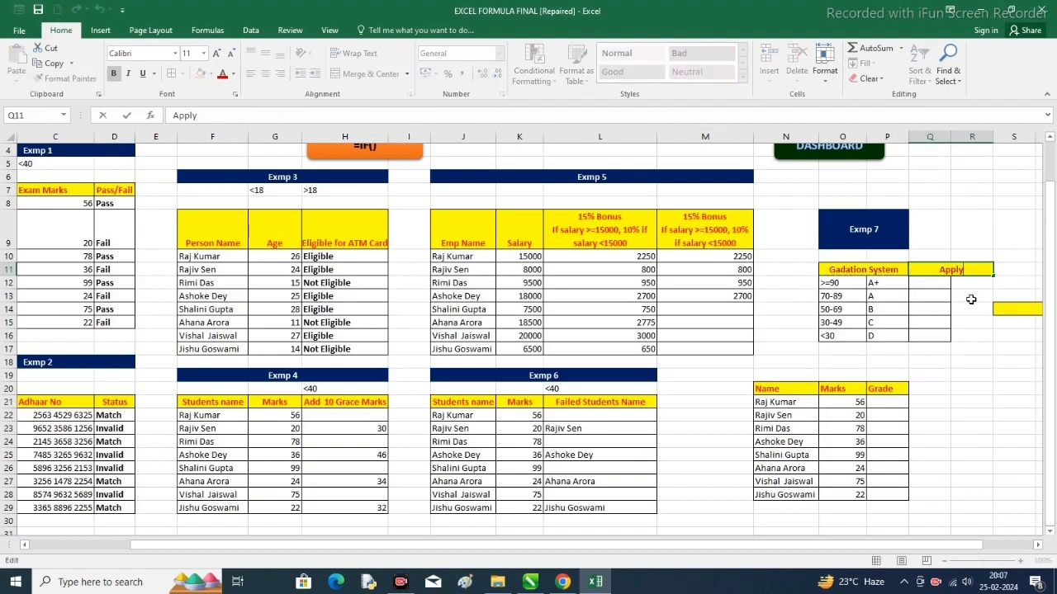
key(Escape)
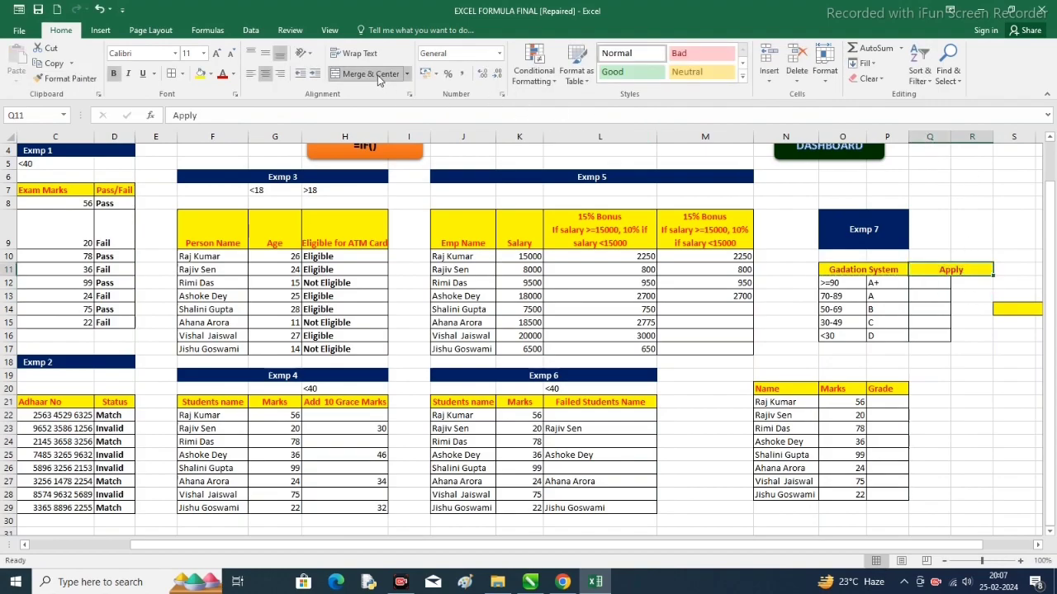
Unmerge the Apply heading, delete column R, and clear the stray yellow fill from R14
click(377, 75)
click(971, 136)
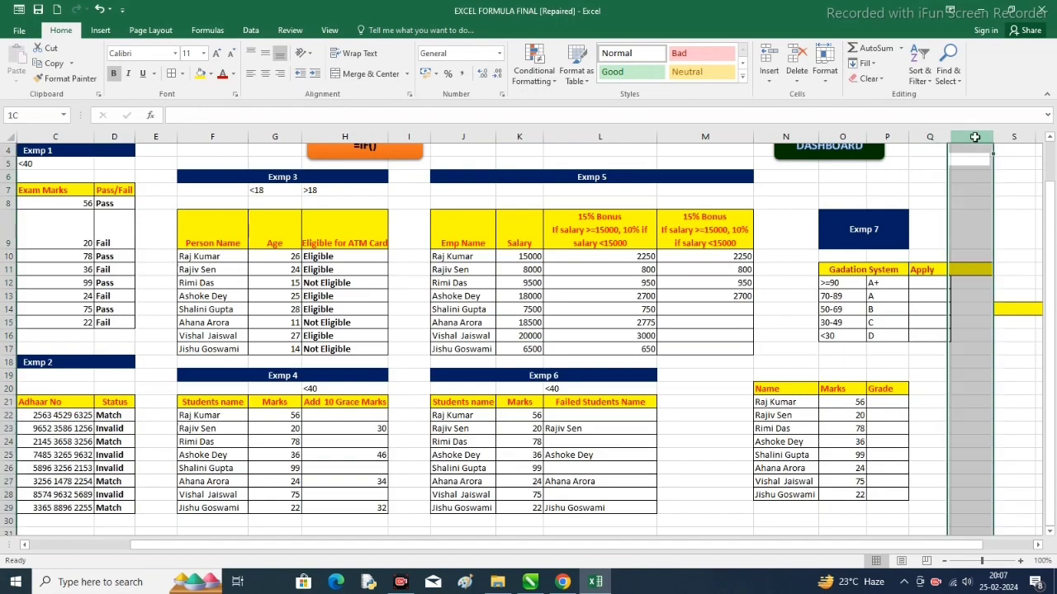
click(797, 59)
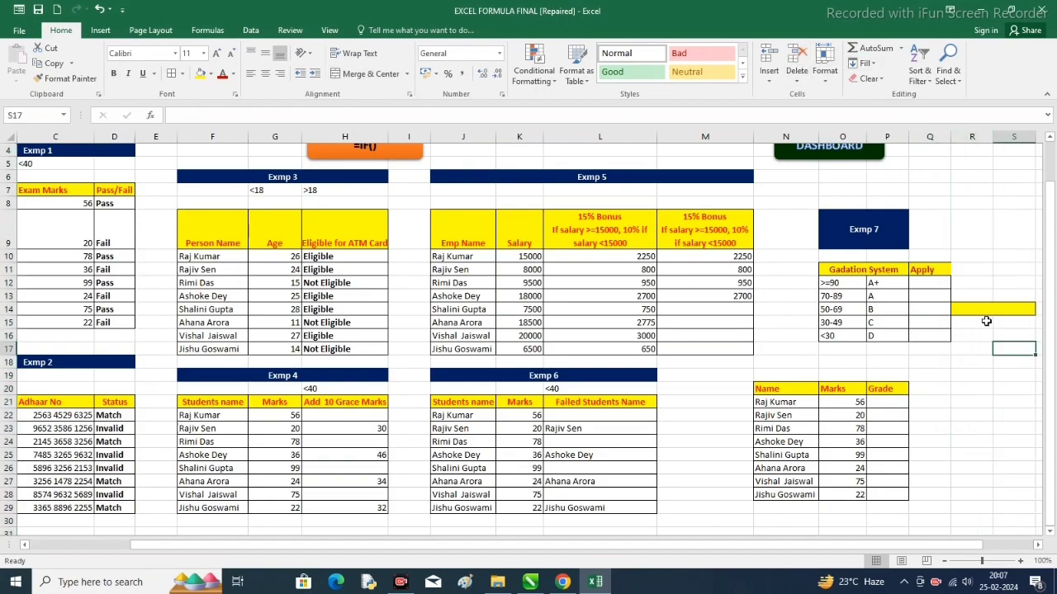
click(990, 309)
click(865, 79)
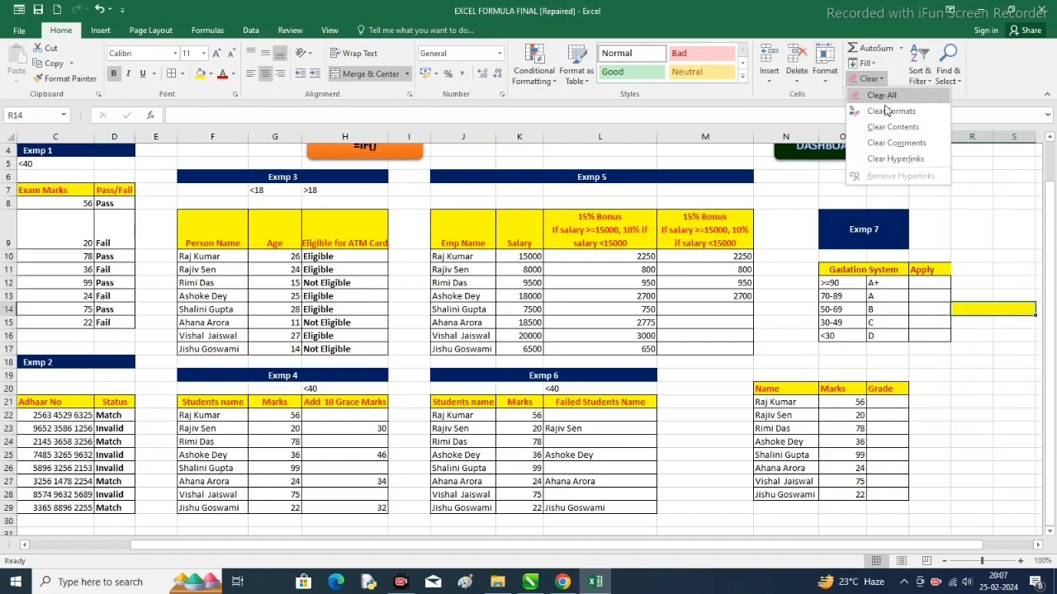
click(882, 111)
click(1013, 343)
click(929, 269)
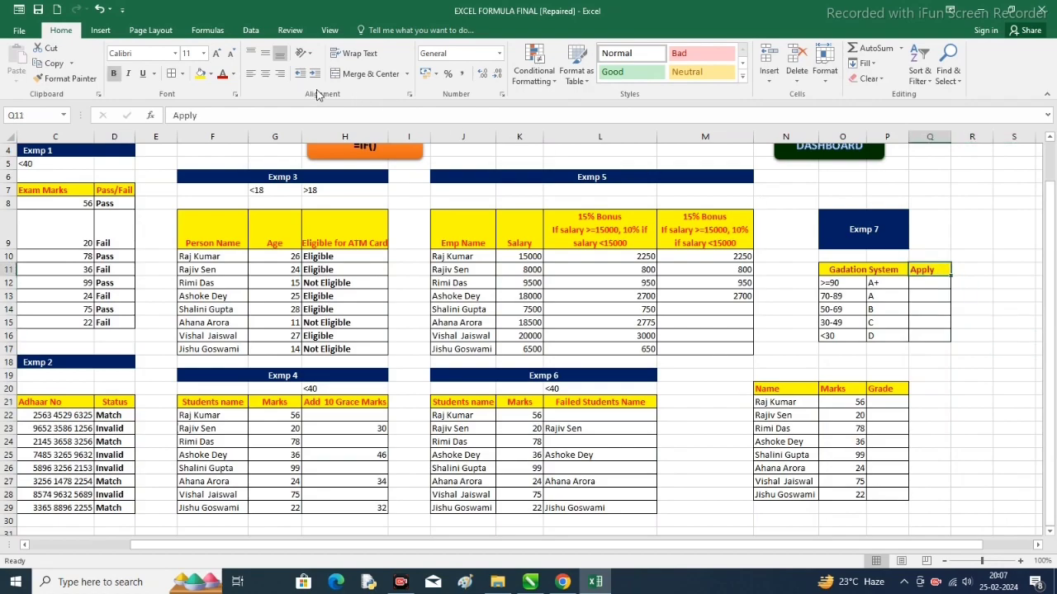
click(983, 339)
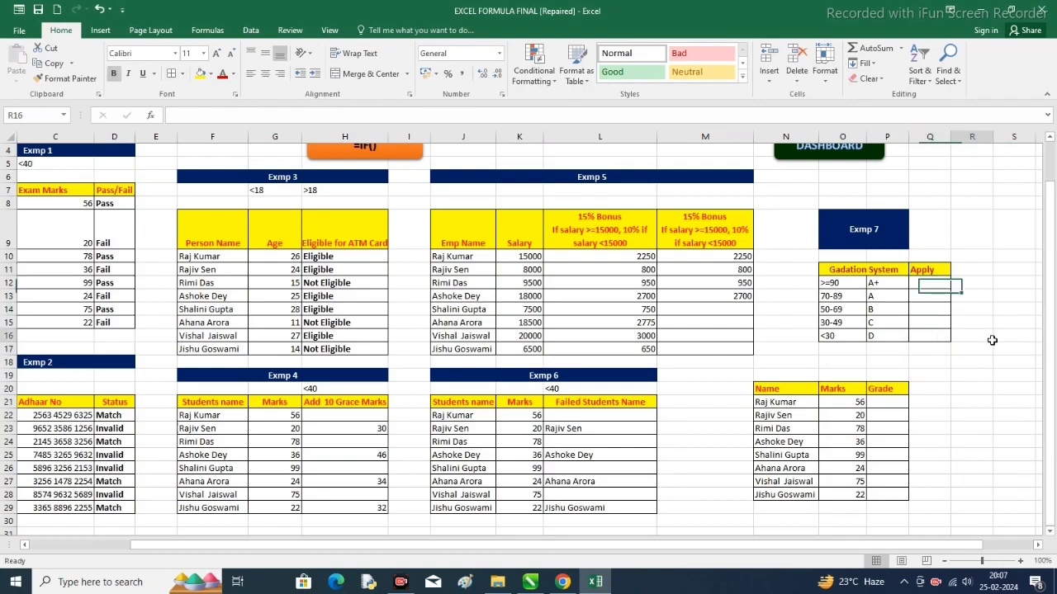
Enter the cut-offs <30, >=30, >=50, >=70 and >=90 into Q16 up through Q12
click(921, 337)
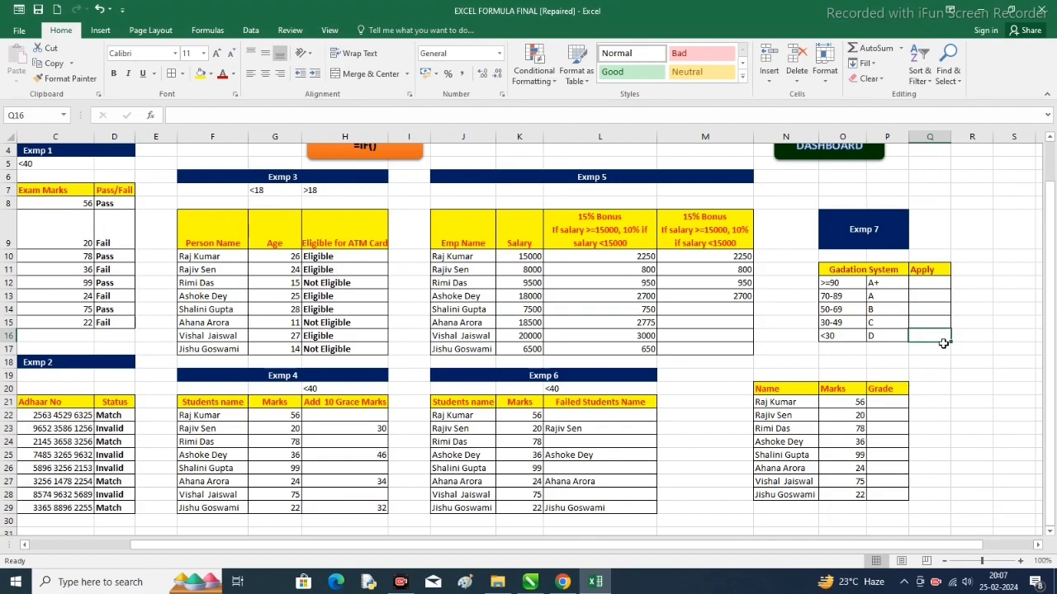
text(<30)
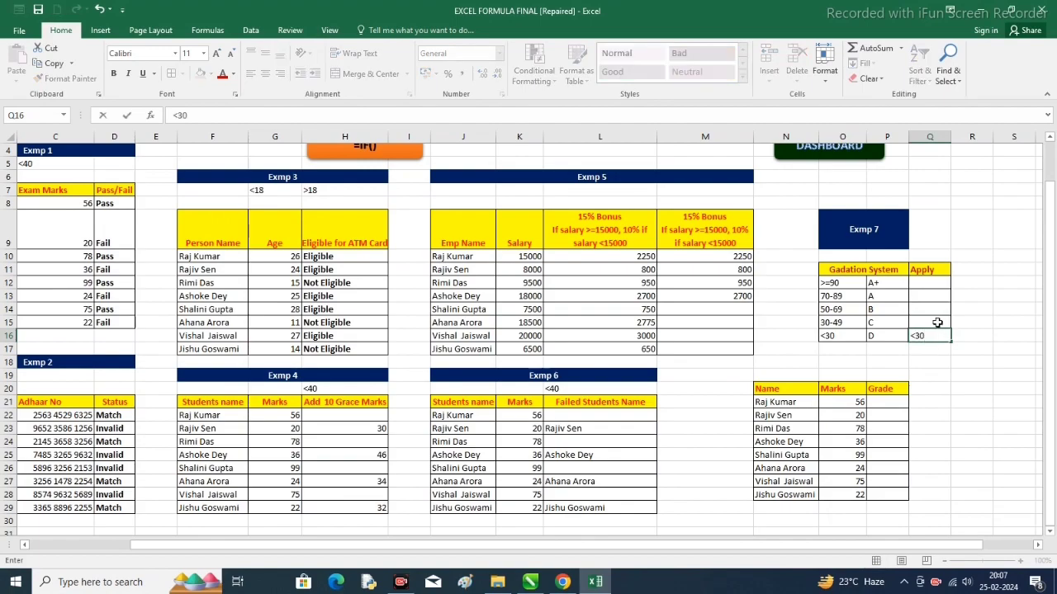
click(940, 323)
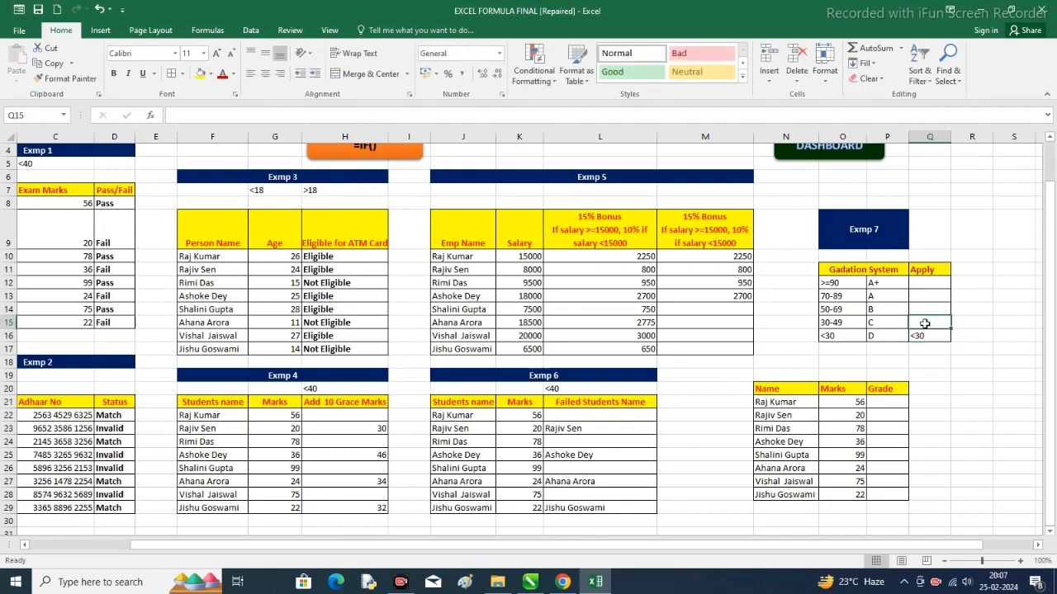
text(>=30)
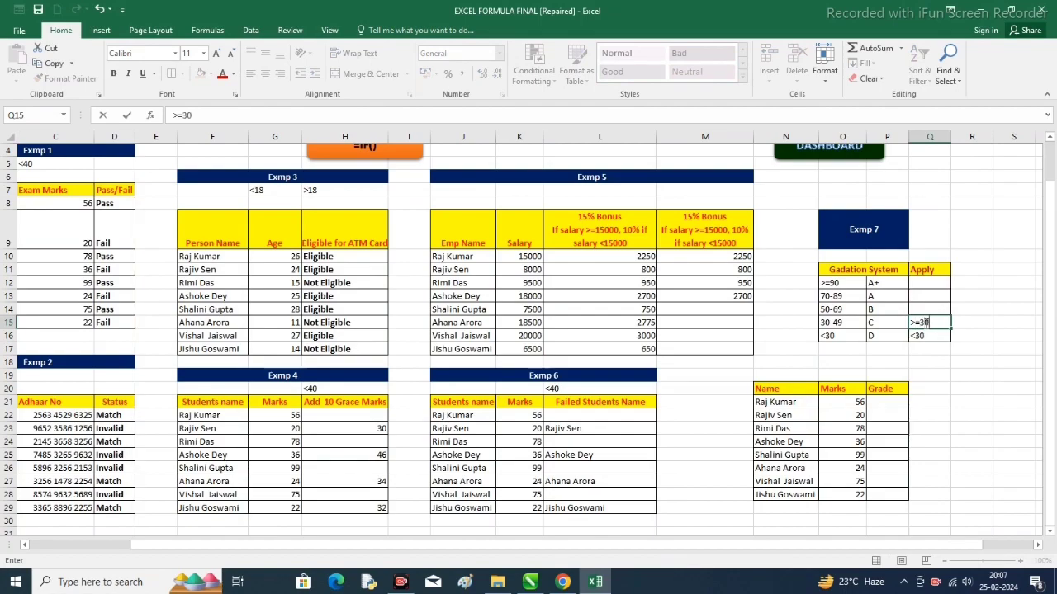
click(913, 310)
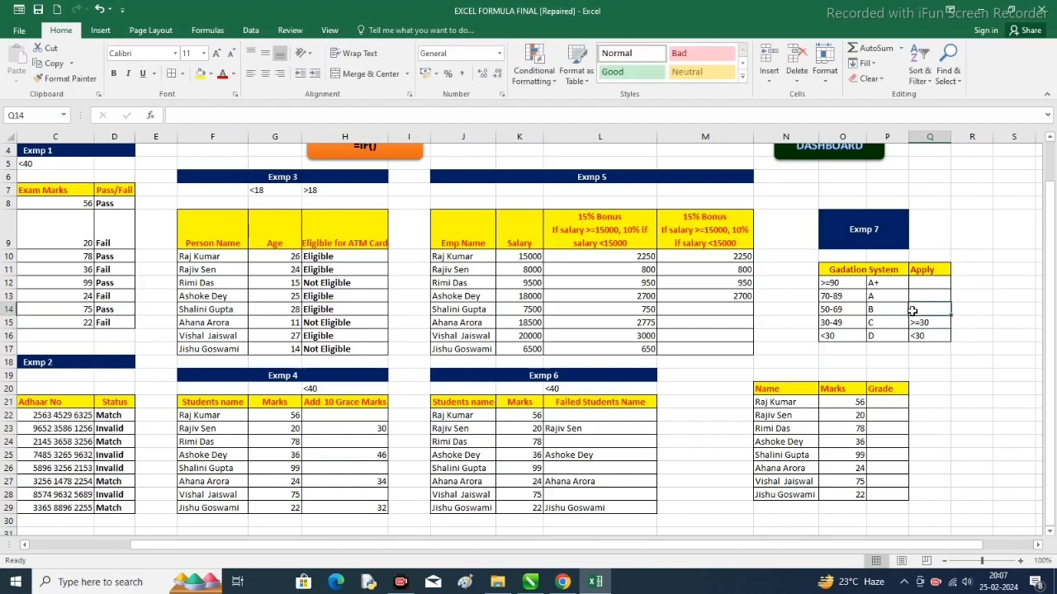
text(>=)
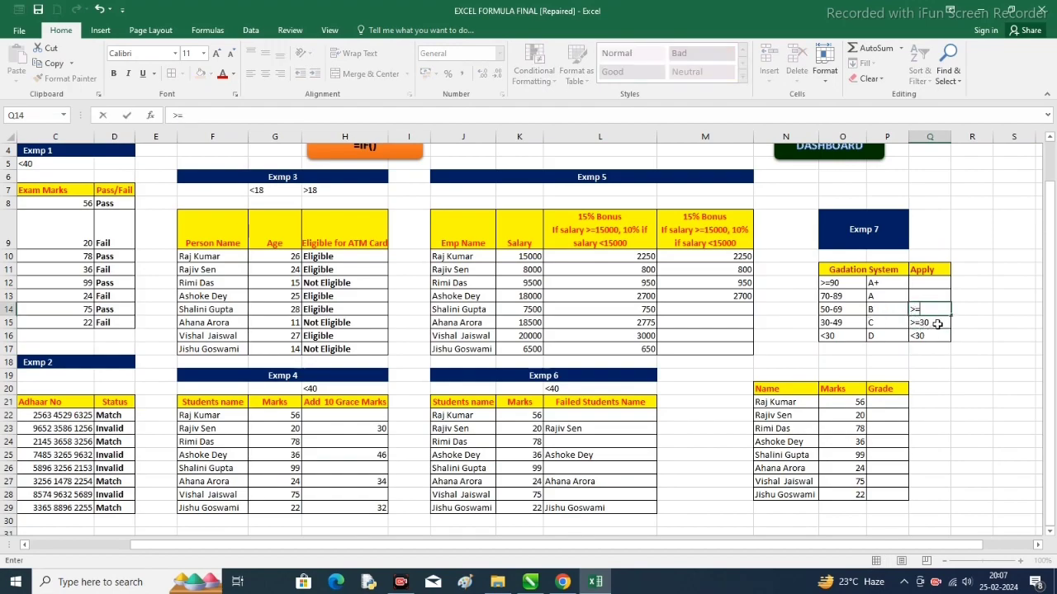
text(50)
click(924, 296)
text(>=70)
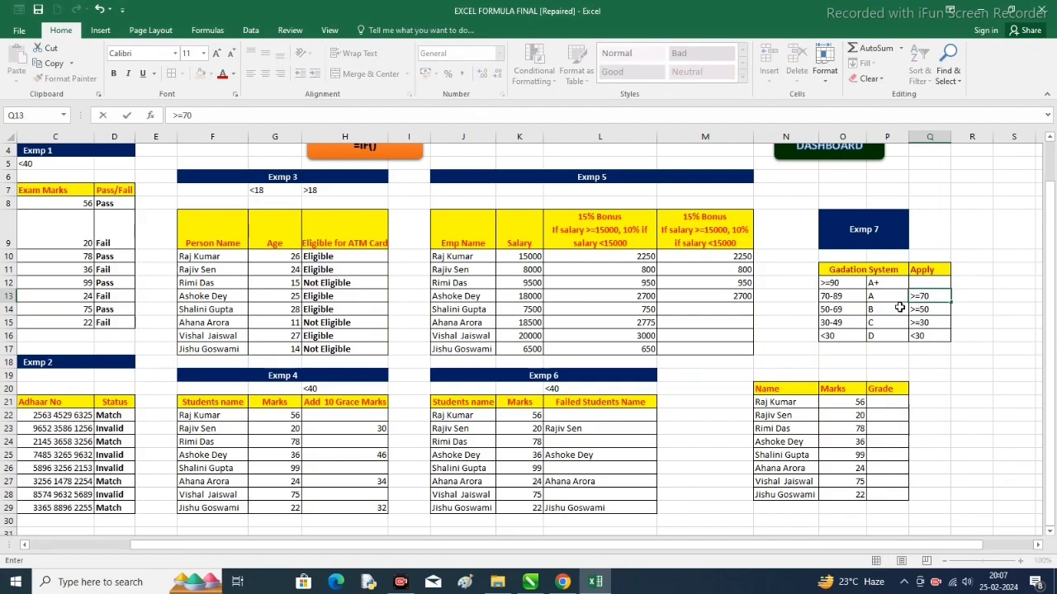
click(916, 282)
text(>=90)
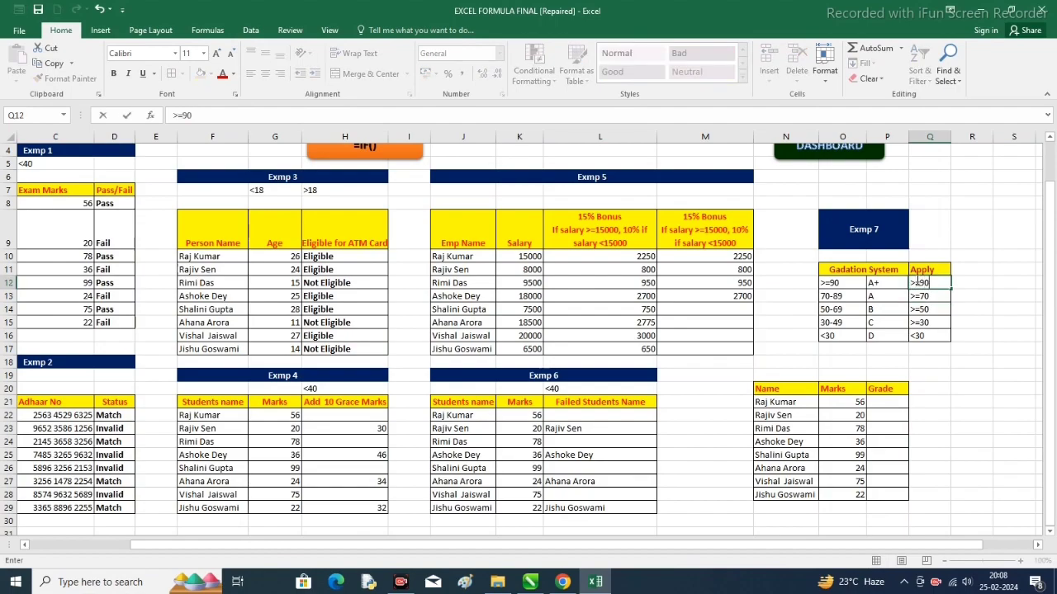
click(948, 400)
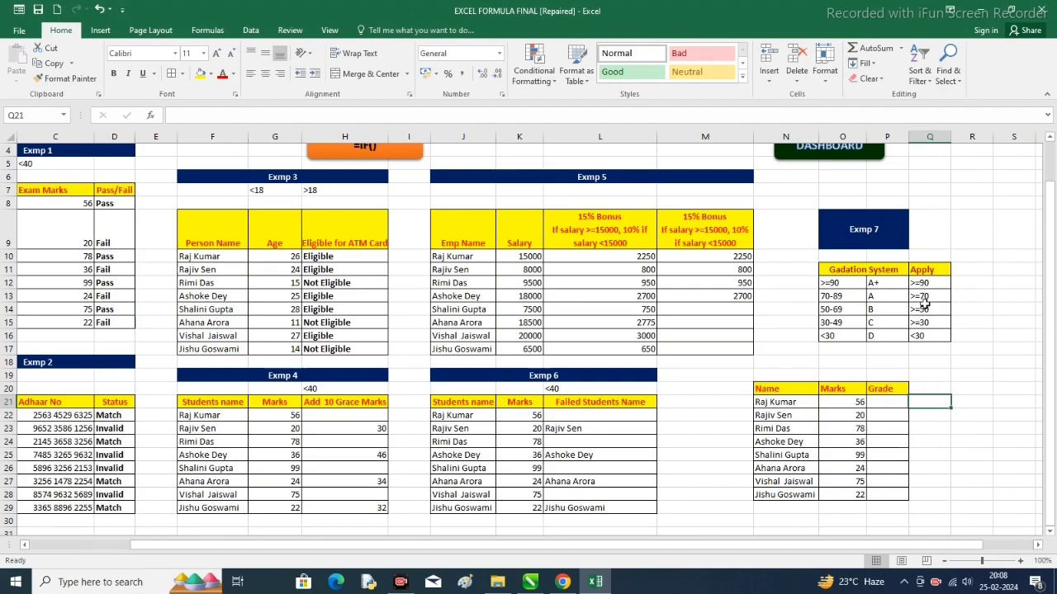
Begin P21's formula as =IF(O21>=90,"A+", ready for a nested IF
click(888, 406)
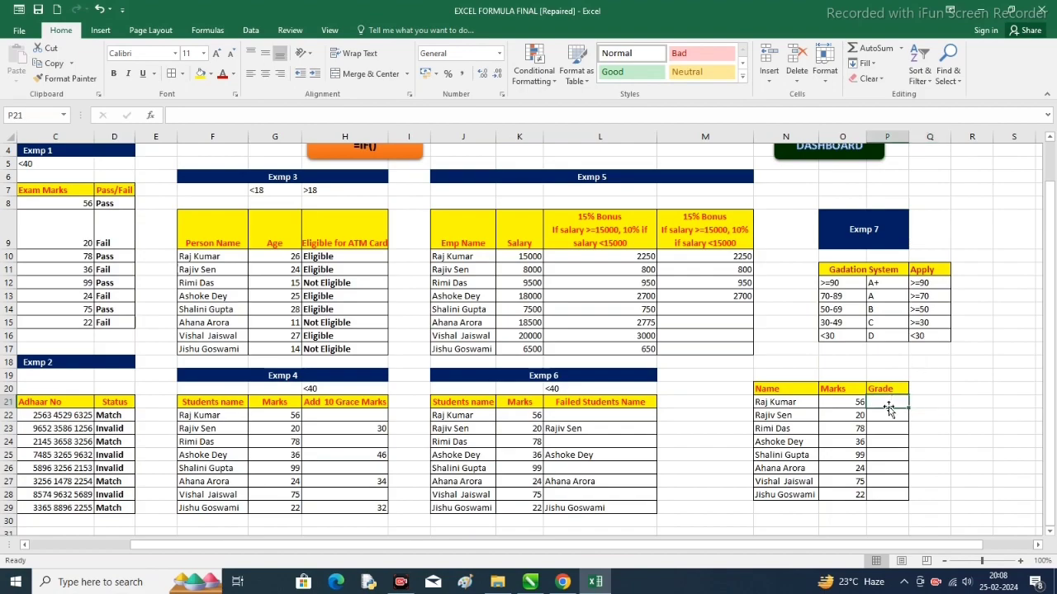
text(=)
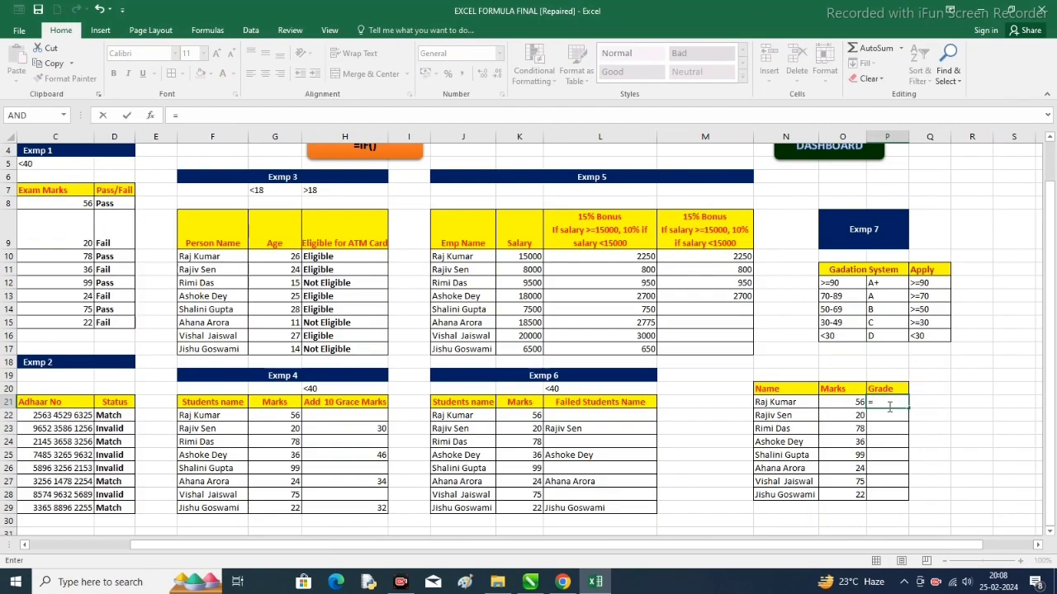
text(if)
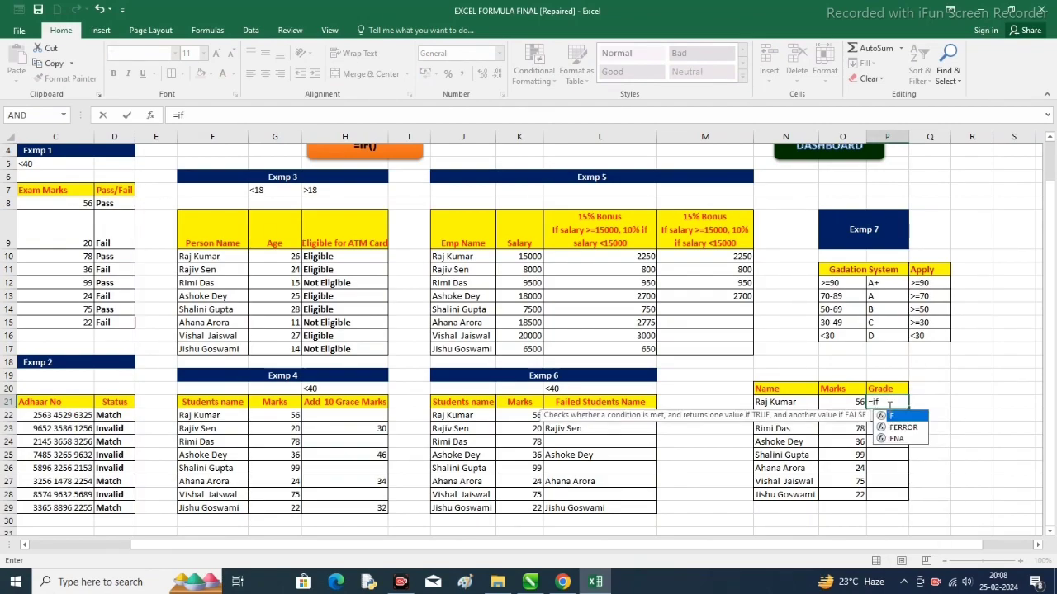
text(()
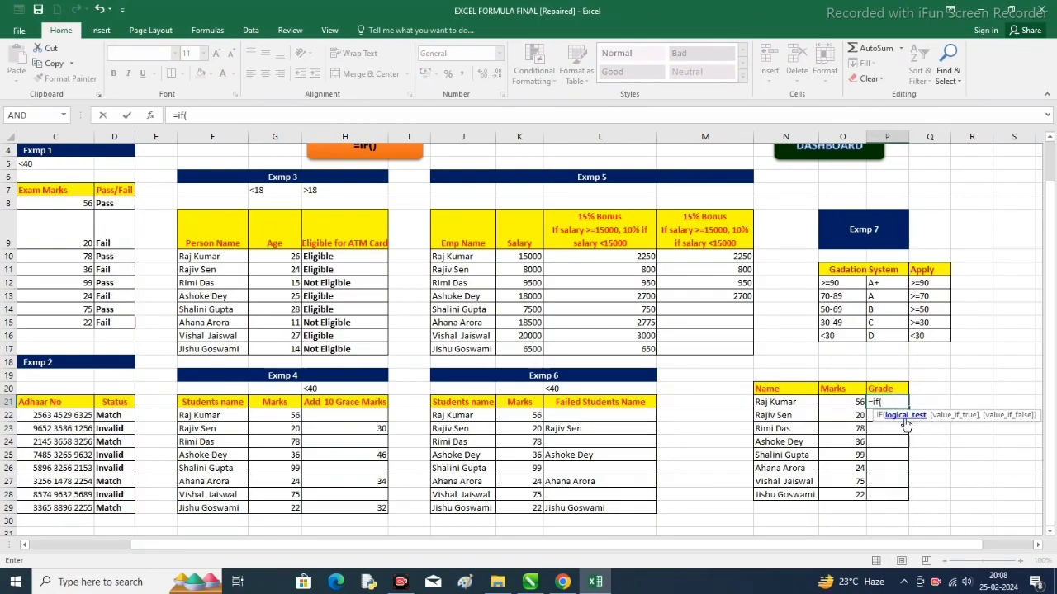
click(846, 401)
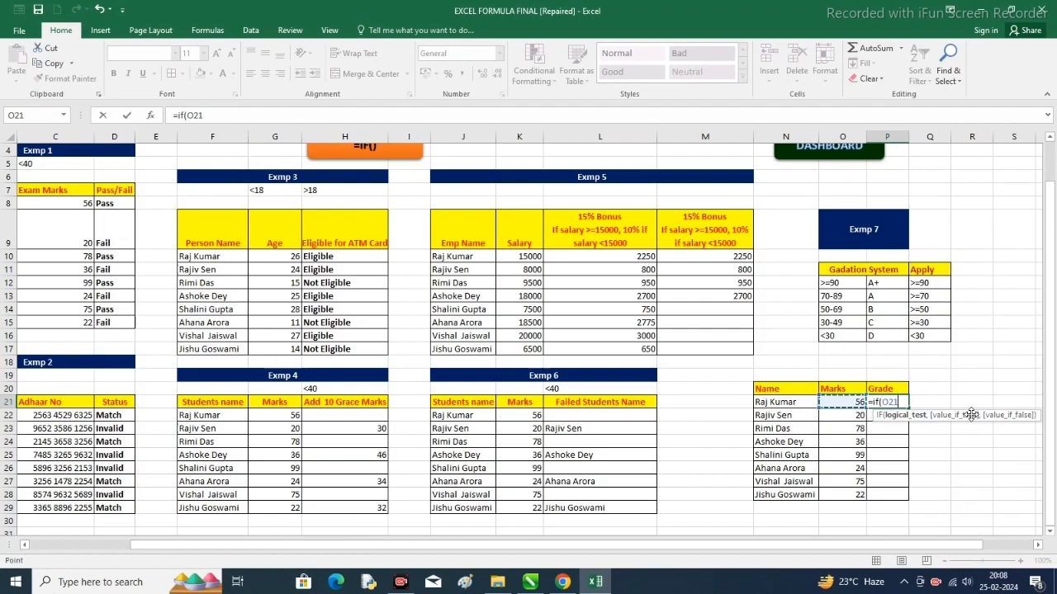
text(>)
text(=90)
click(227, 117)
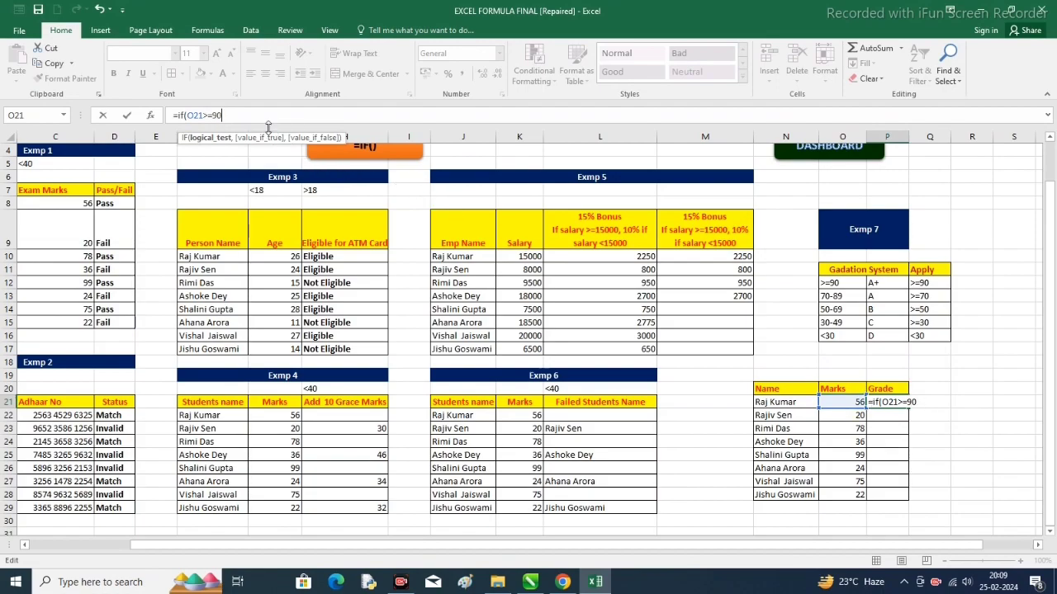
text(,"A+)
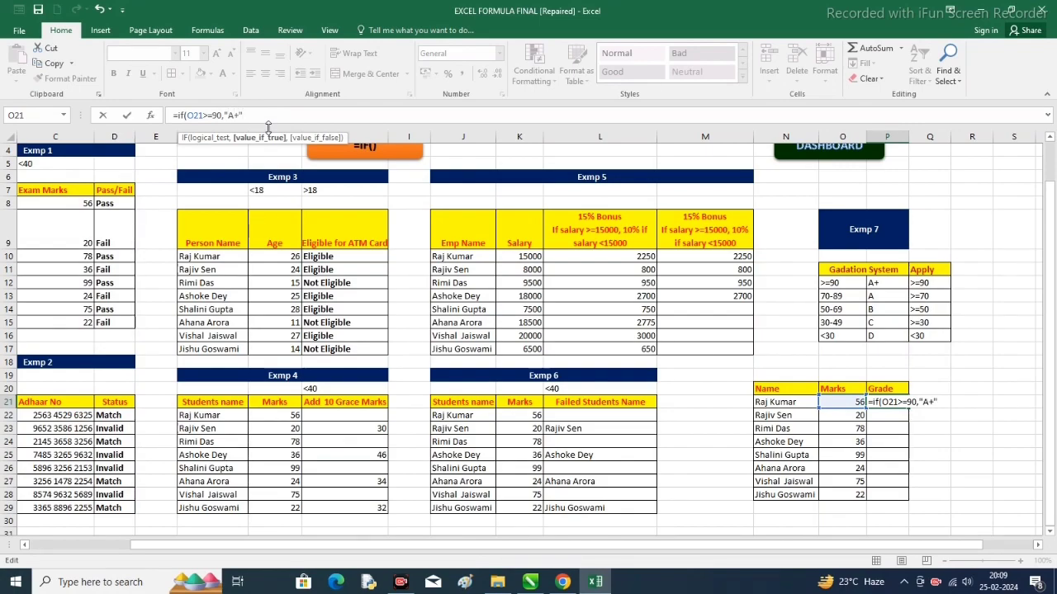
text(,)
Nest the tests O21>=70 "A", >=50 "B", >=30 "C", else "D", closing all parentheses
text(I)
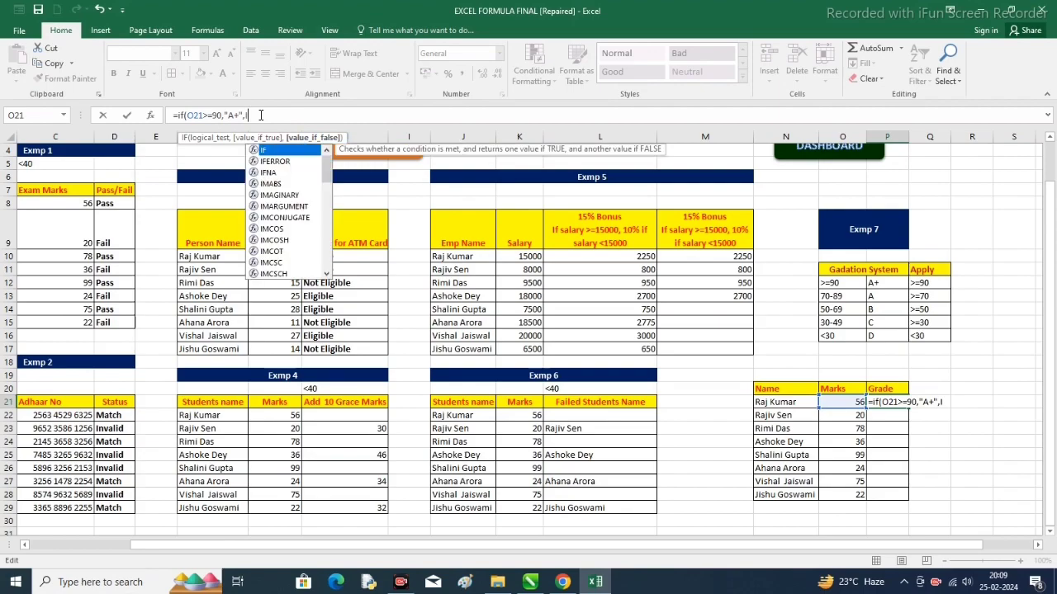
text(F()
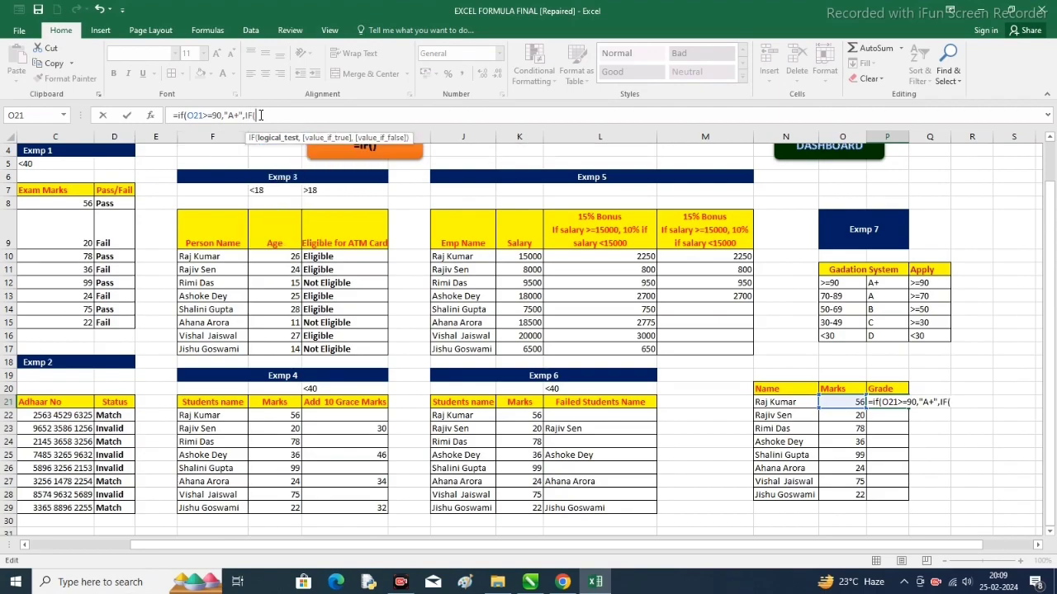
click(832, 404)
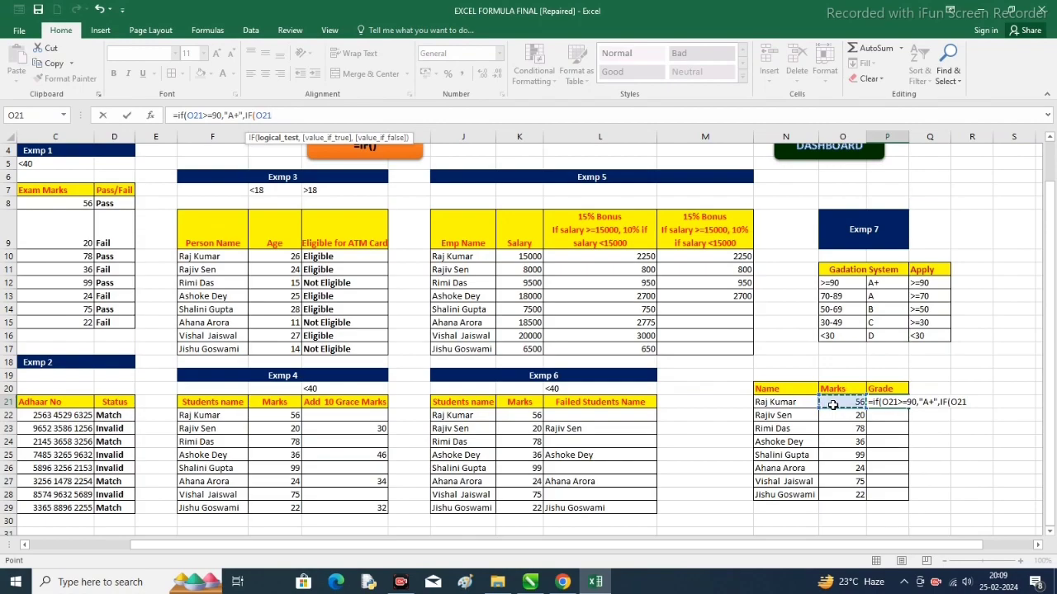
text(>=9)
text(0)
text(,"A)
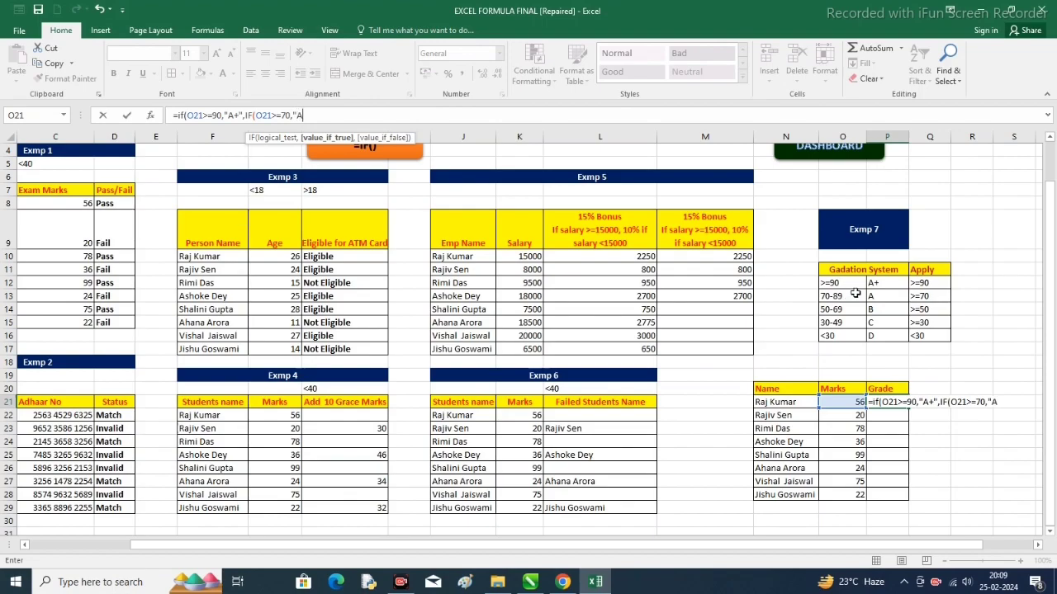
text(",I)
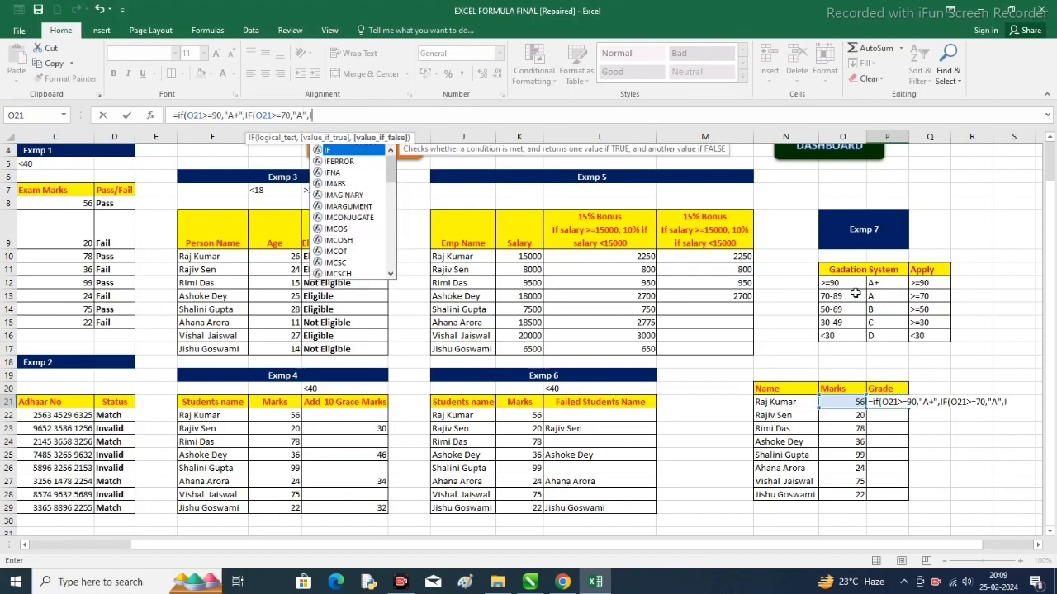
text(F()
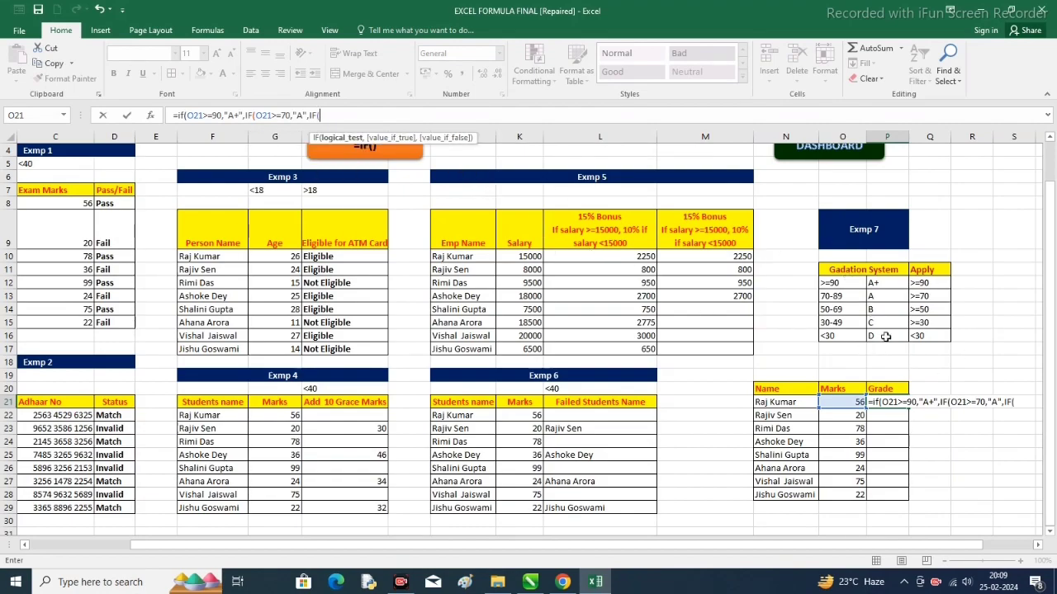
click(857, 402)
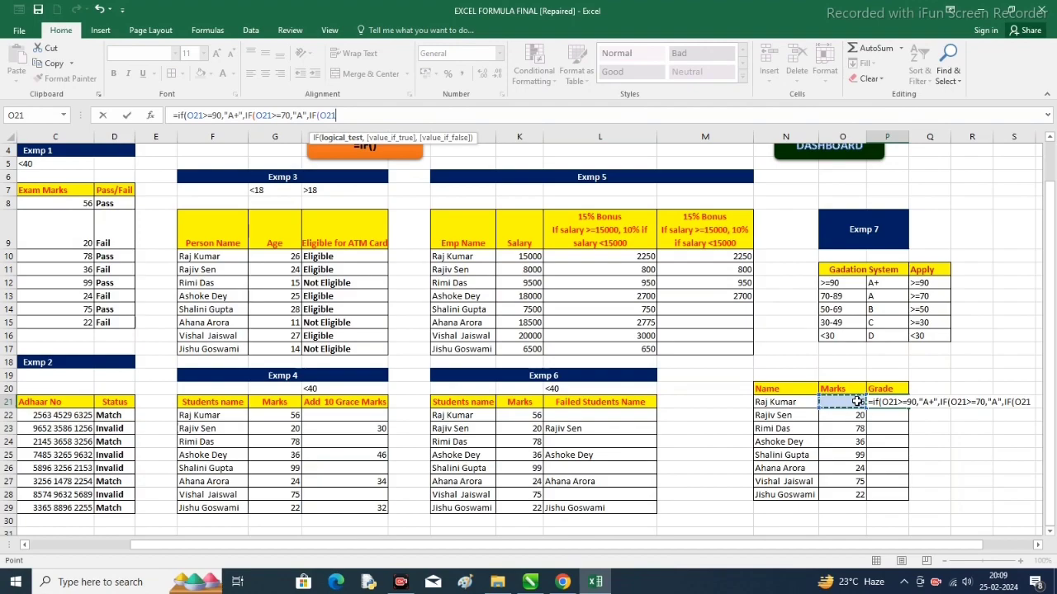
text(>=)
text(5)
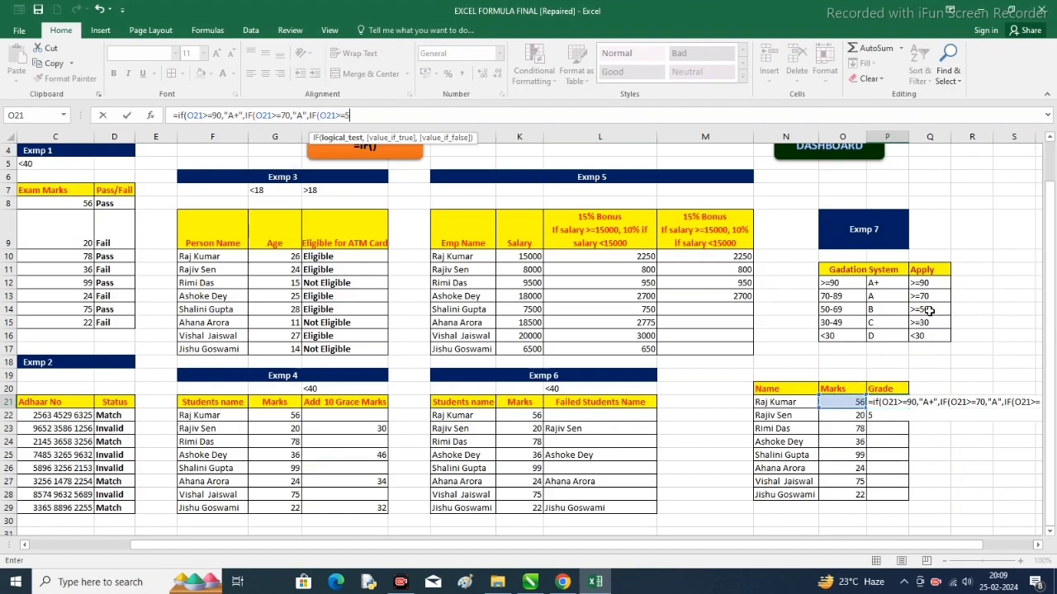
text(0,"B)
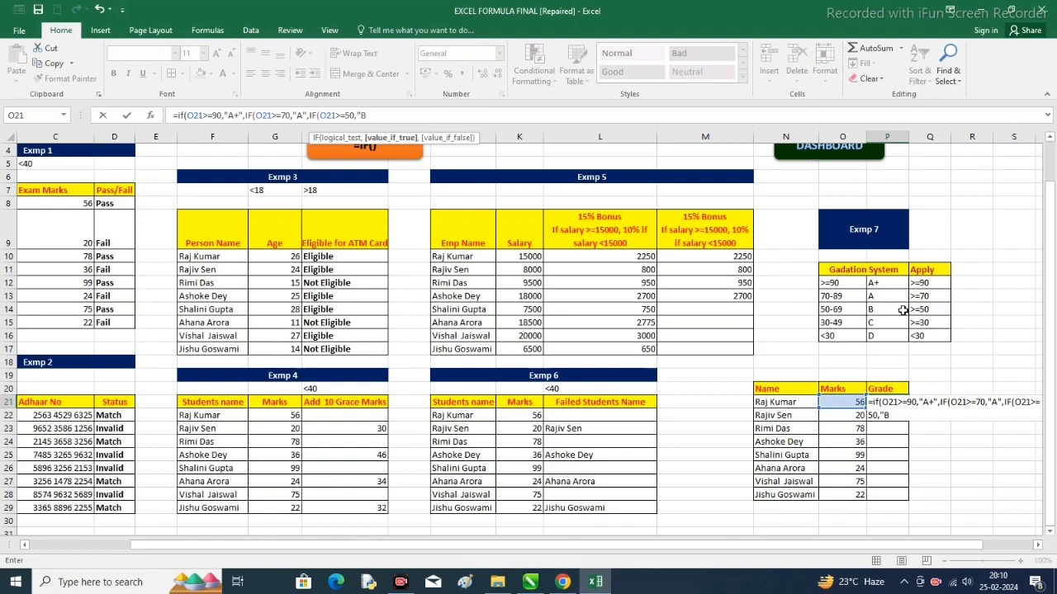
text(",IF)
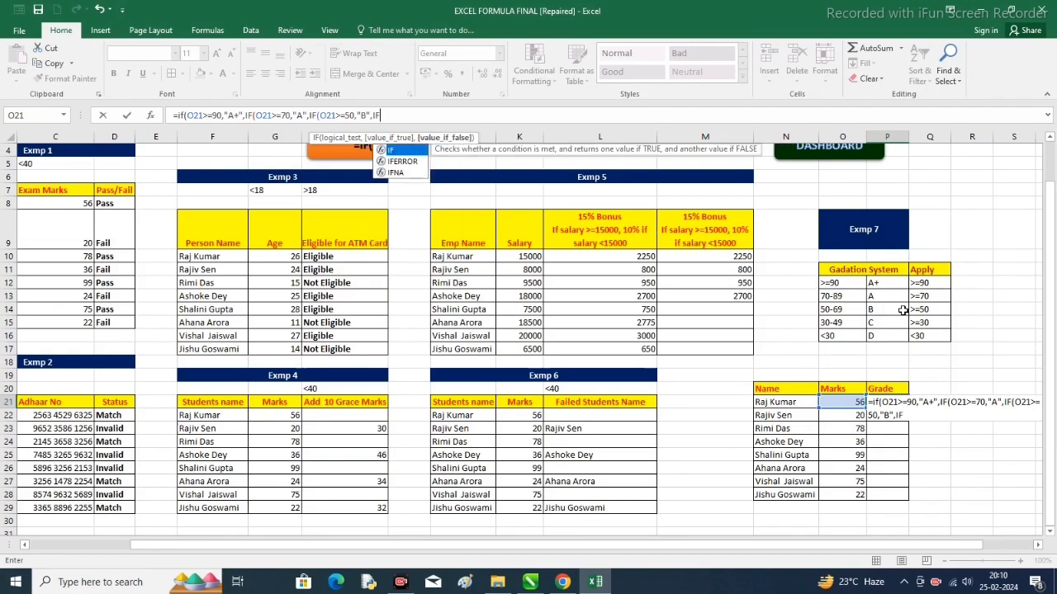
text(()
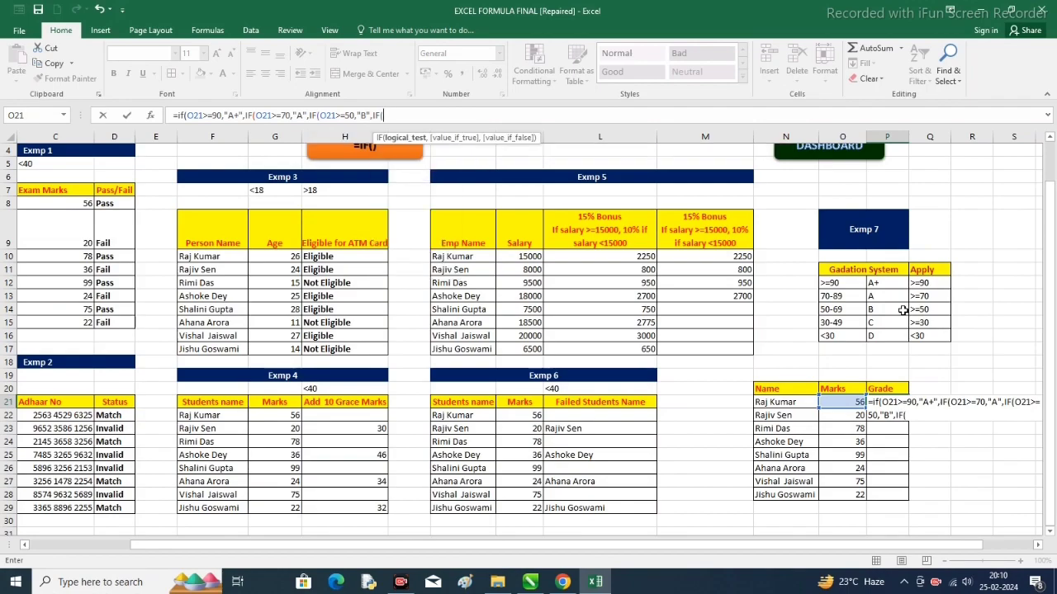
click(836, 401)
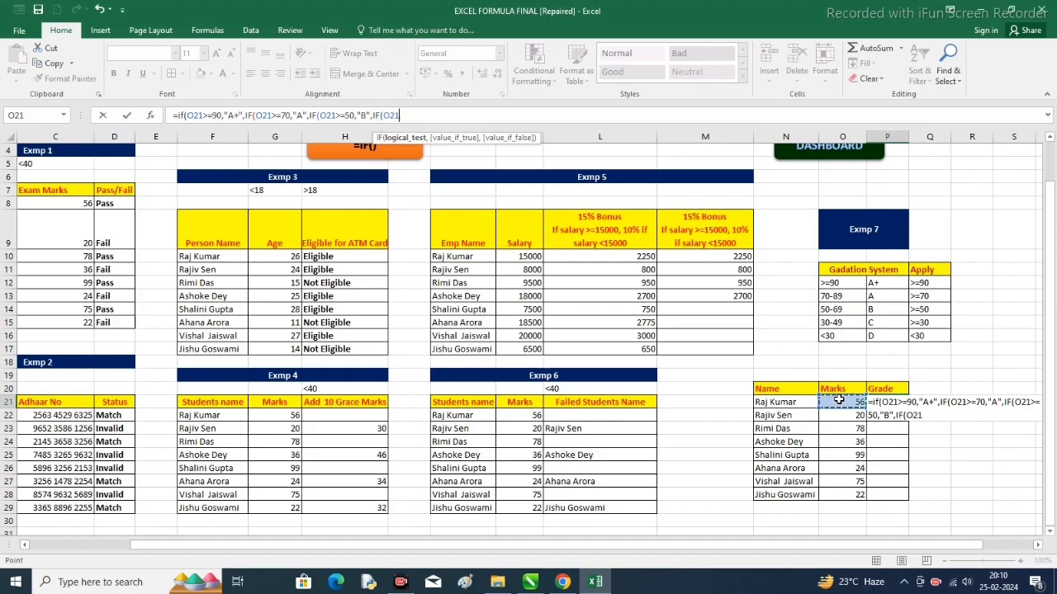
text(>=90)
text(,"C)
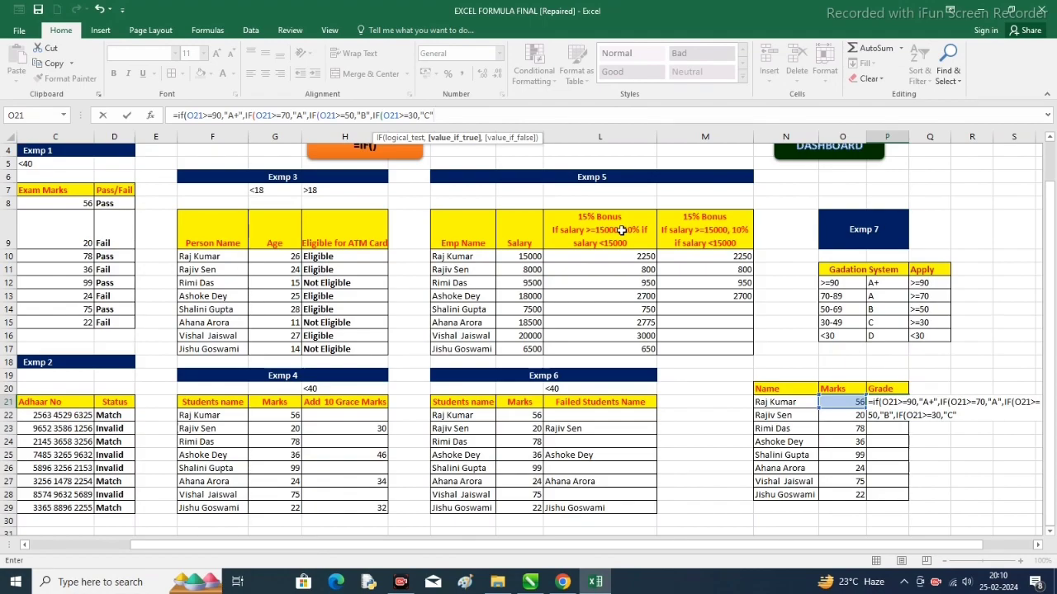
text(,"D)
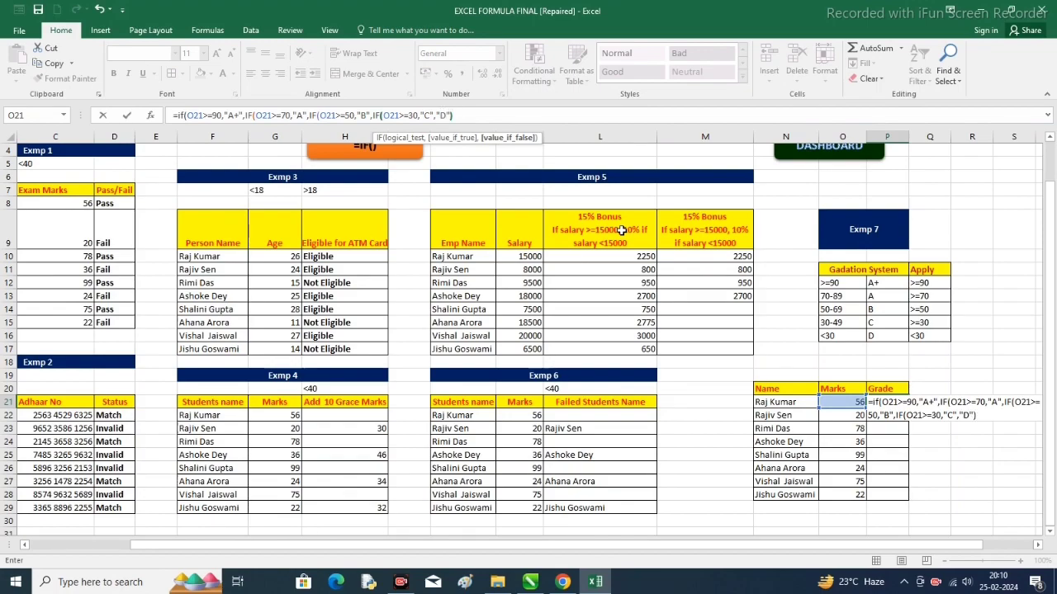
text())))
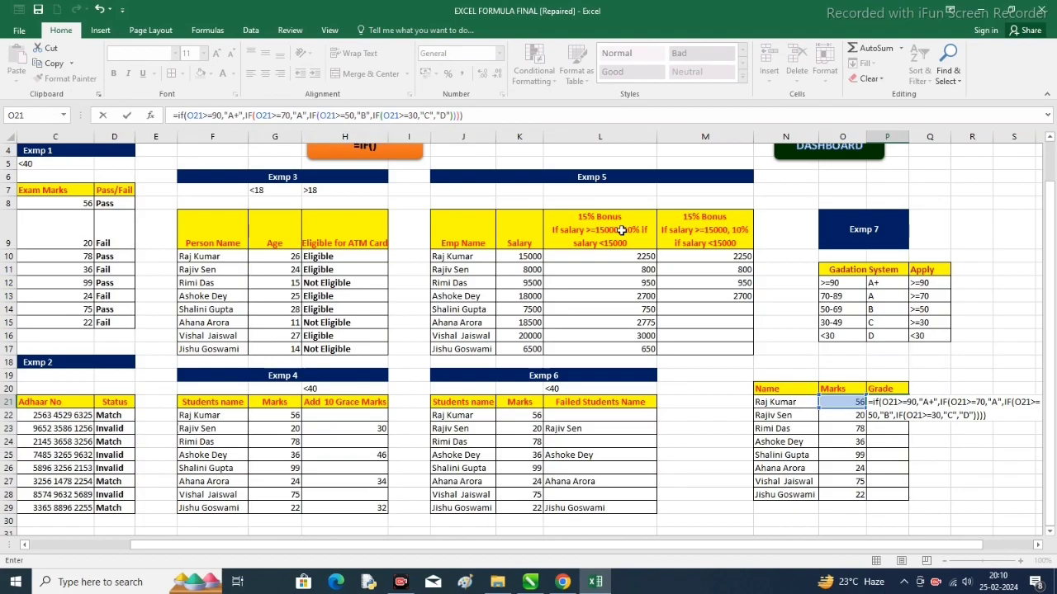
Commit the P21 formula and fill it down to P28, giving grades B, D, A, C, A+, D, A, D
key(Return)
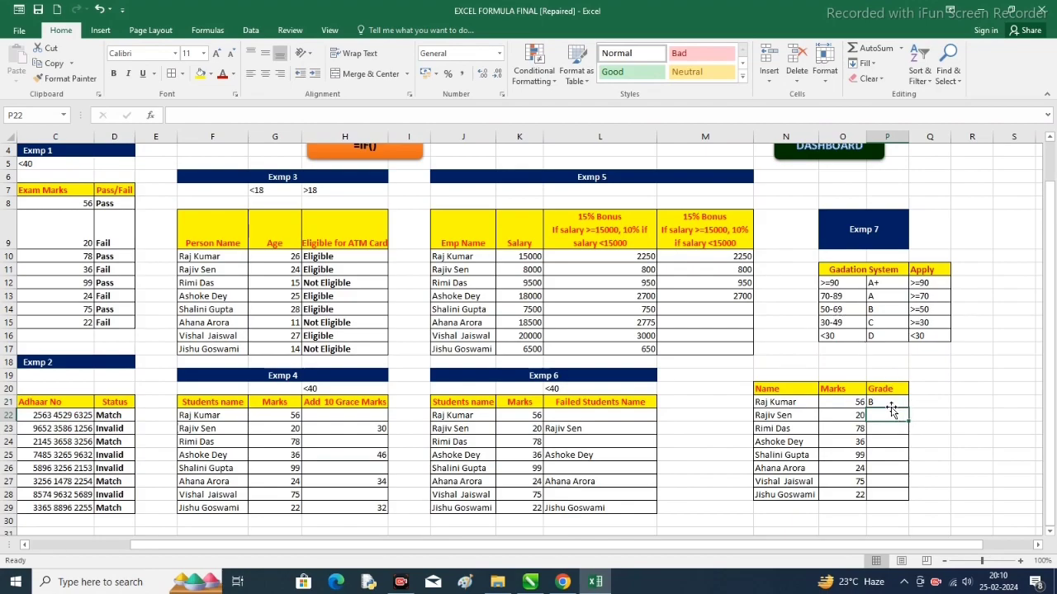
drag(892, 407, 891, 494)
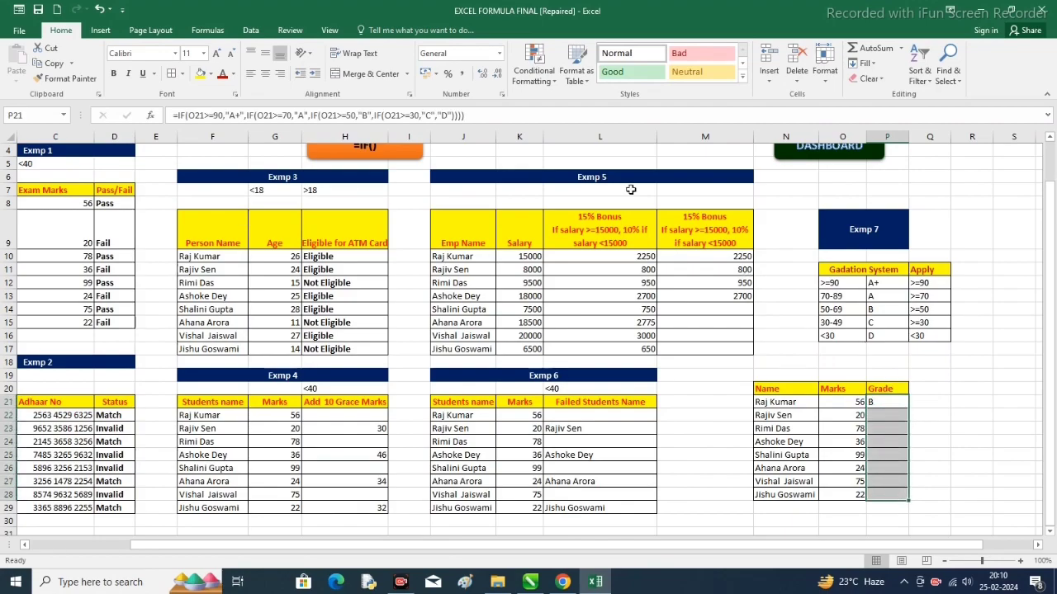
click(960, 402)
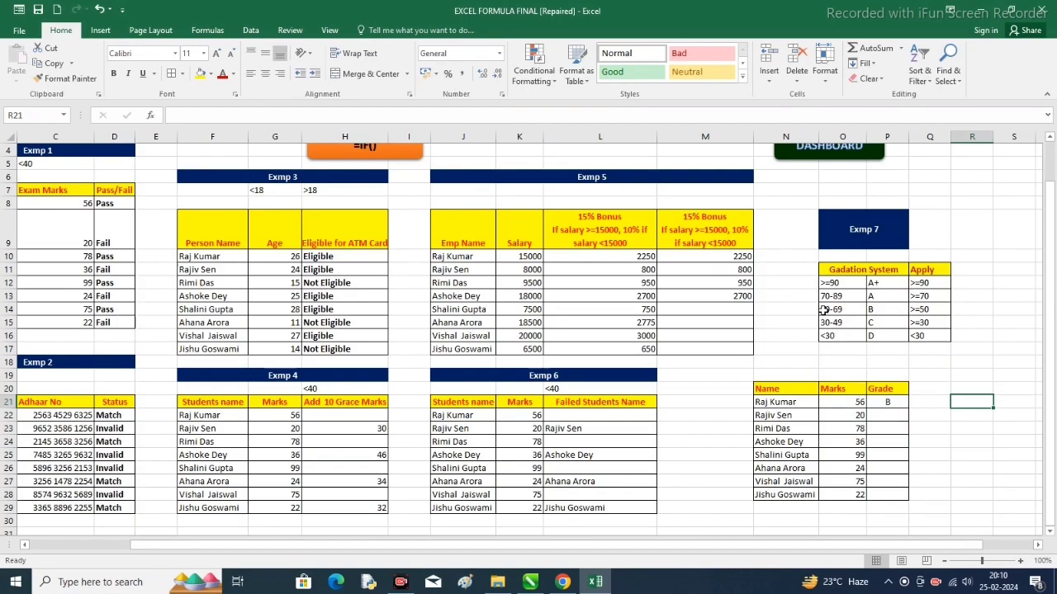
click(889, 403)
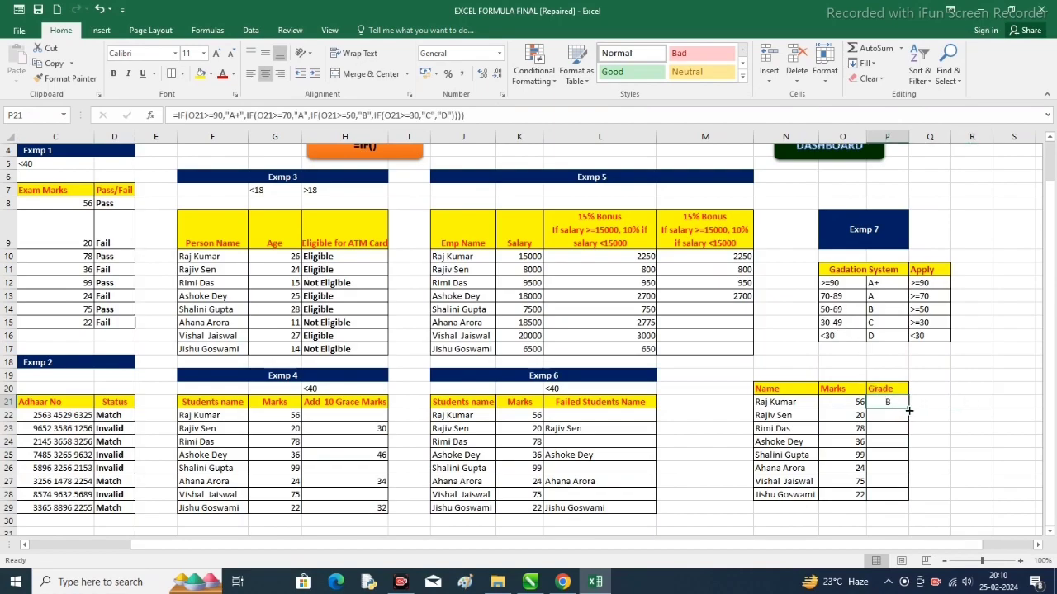
drag(908, 409, 910, 498)
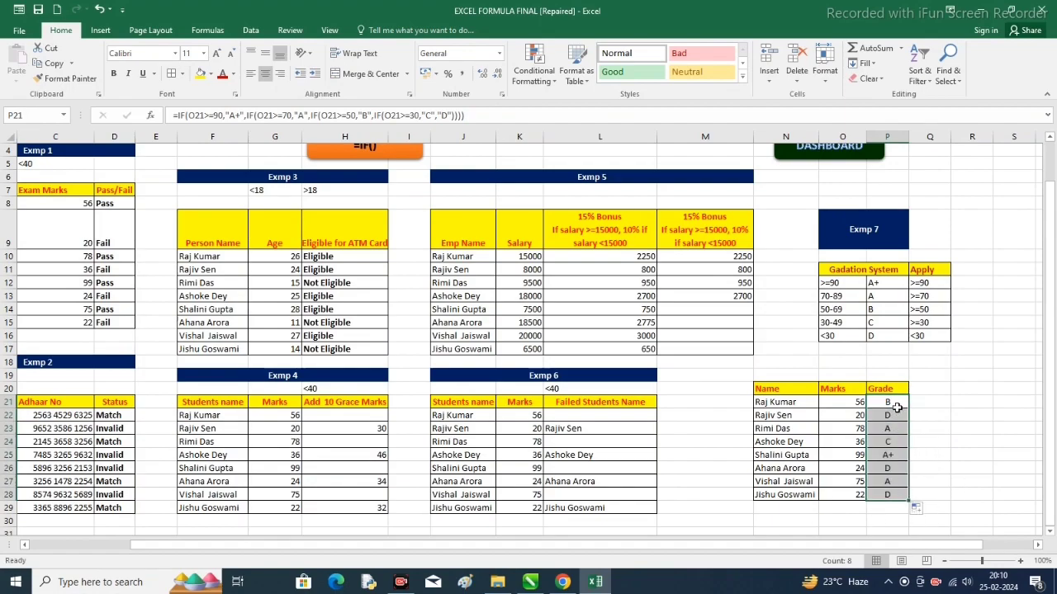
click(878, 405)
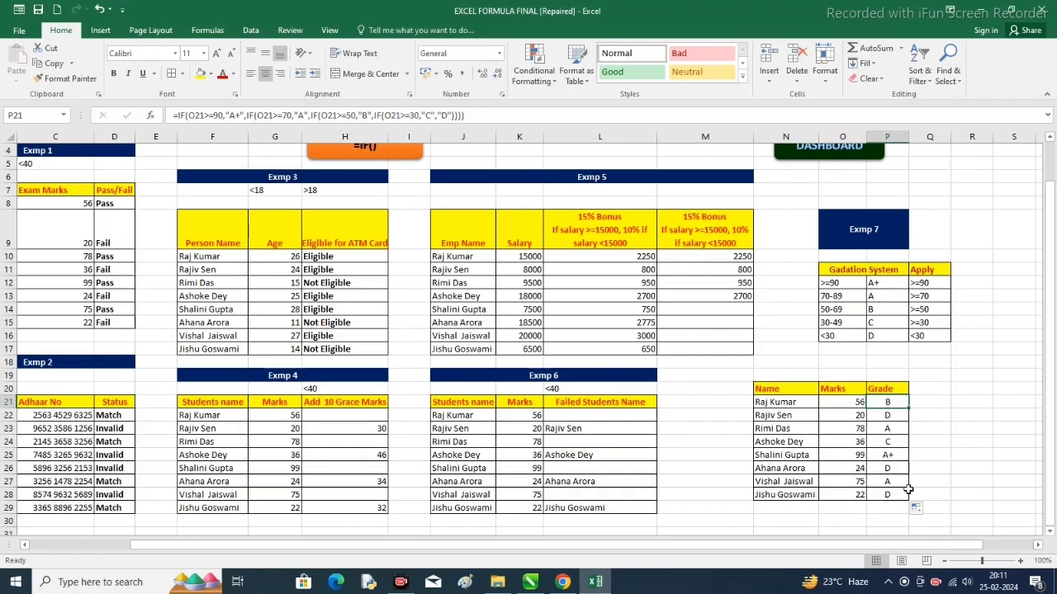
drag(912, 547, 891, 546)
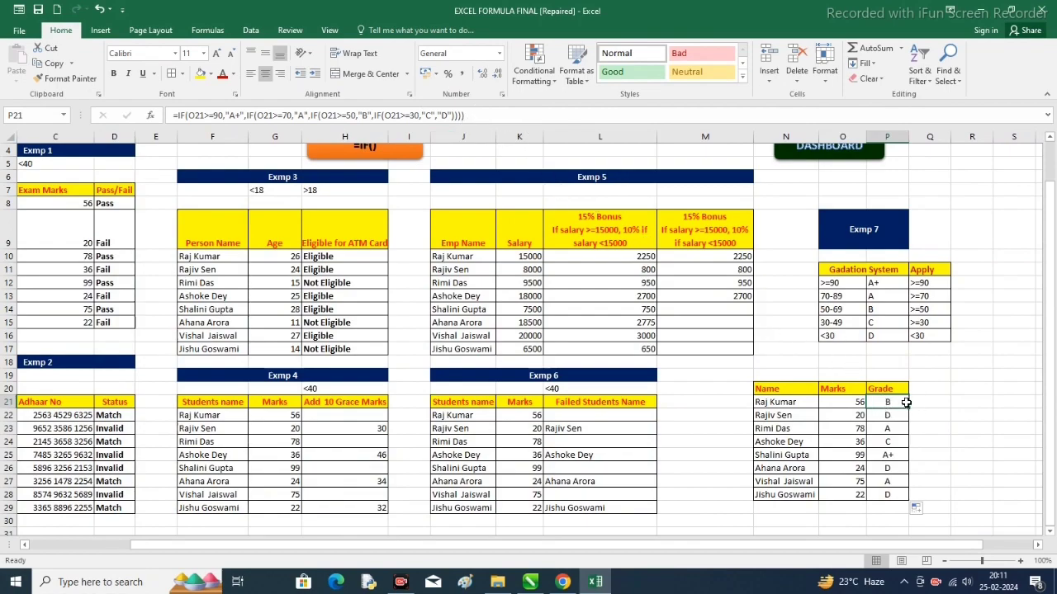
click(467, 115)
key(BackSpace)
key(BackSpace)
key(BackSpace)
key(BackSpace)
key(BackSpace)
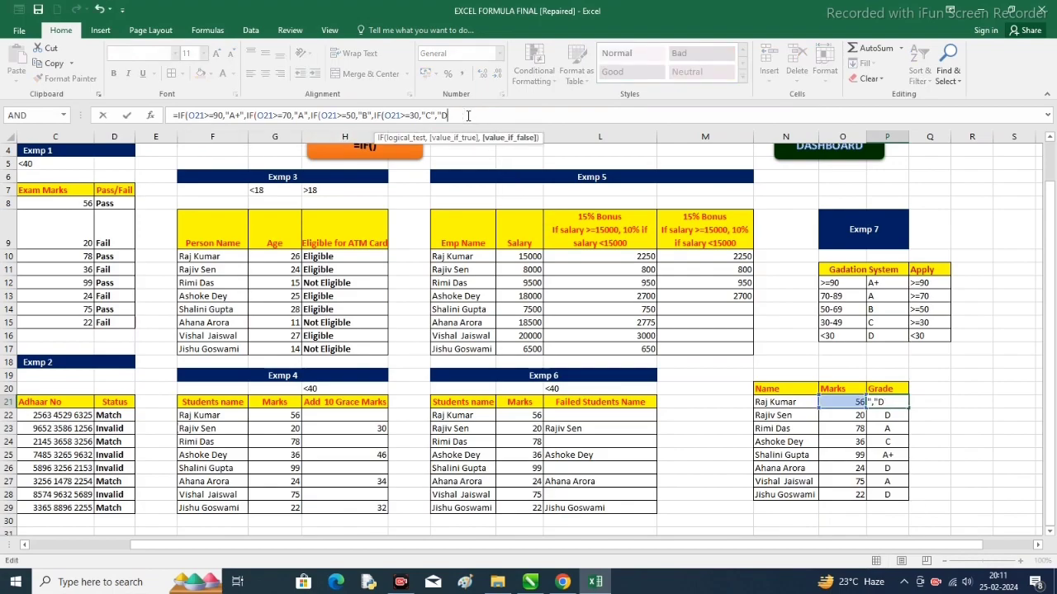
text(I)
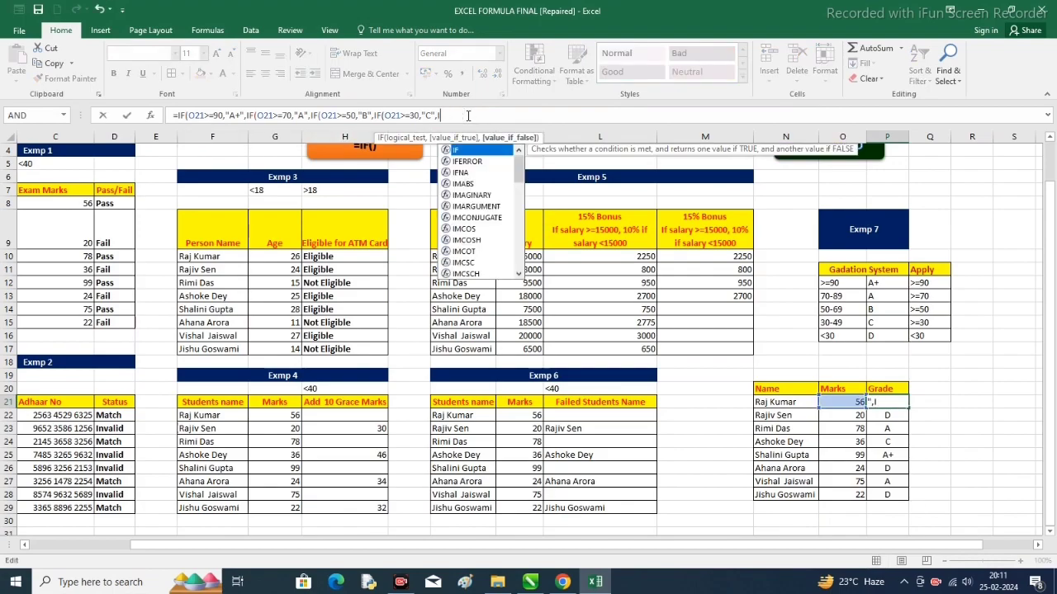
text(F()
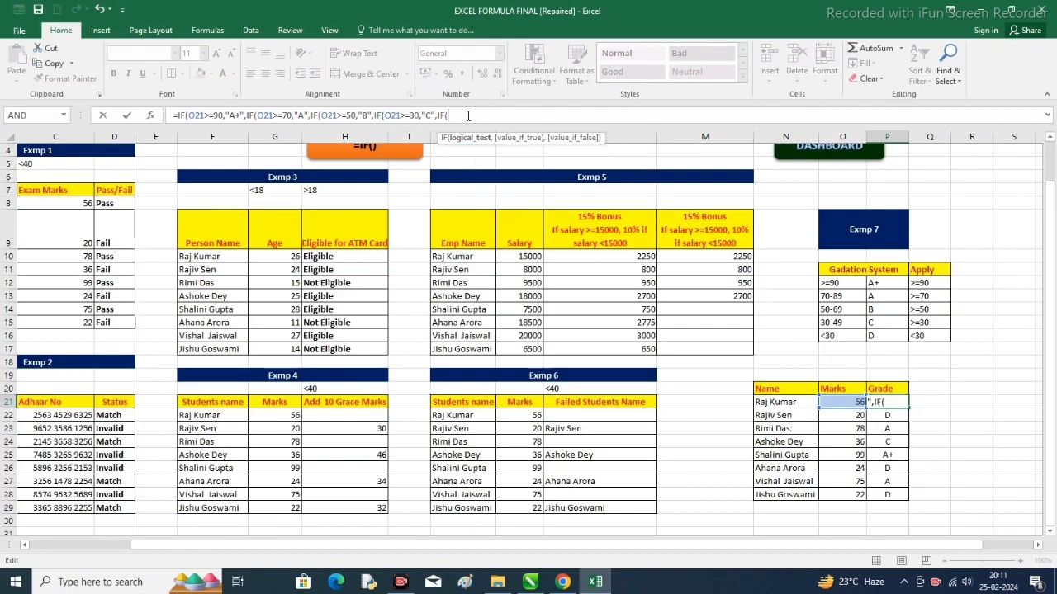
click(851, 402)
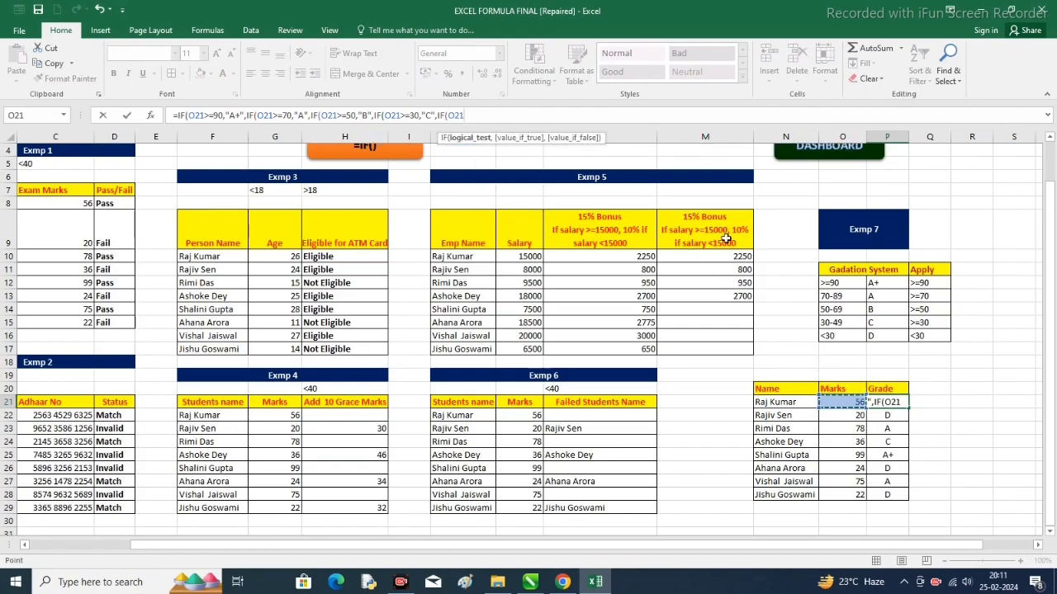
text(<)
text(30,"D")
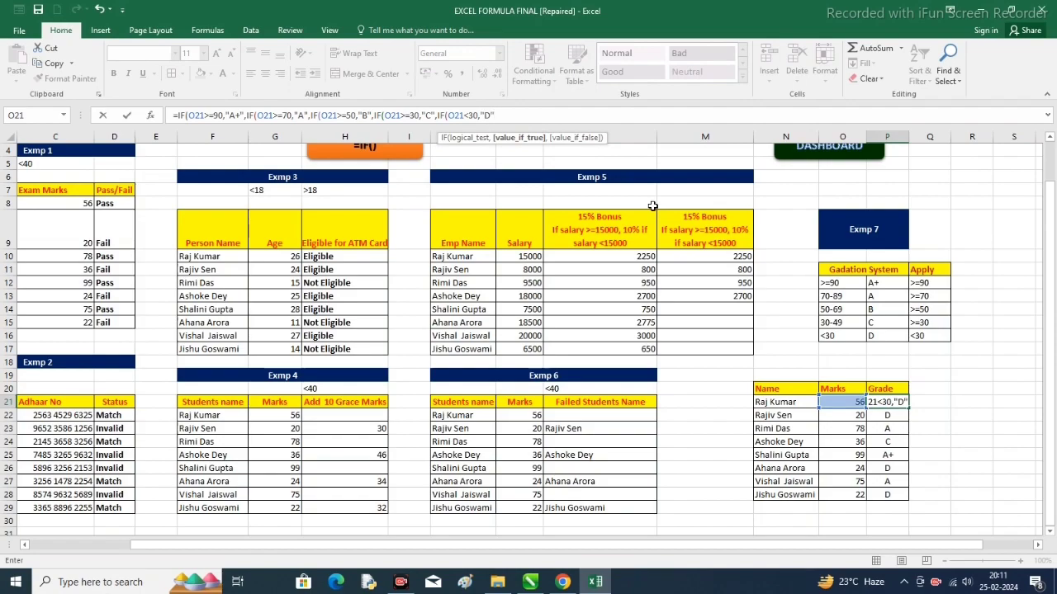
text())))
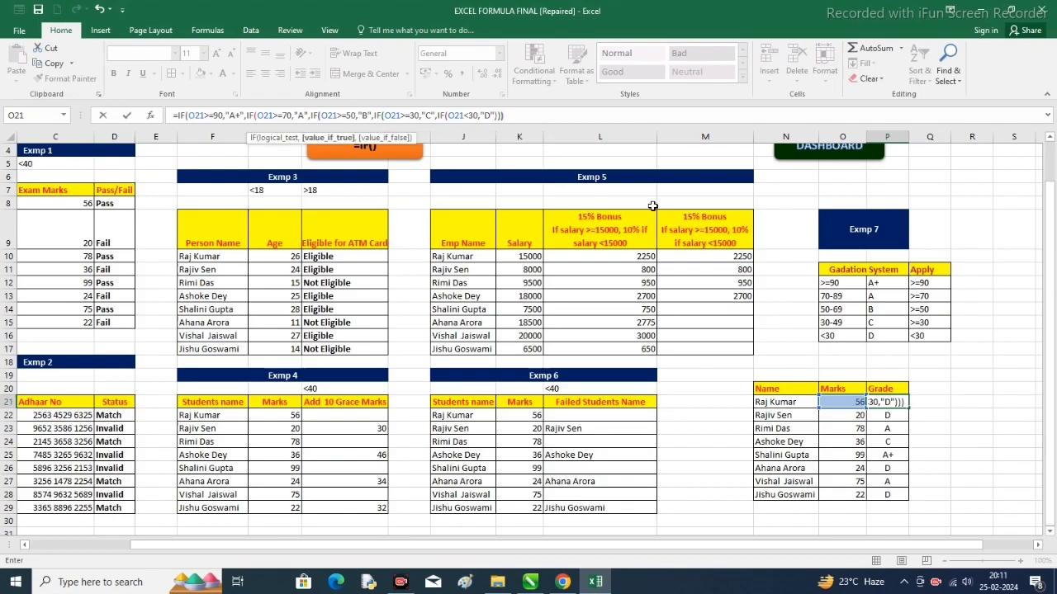
text()))
key(Return)
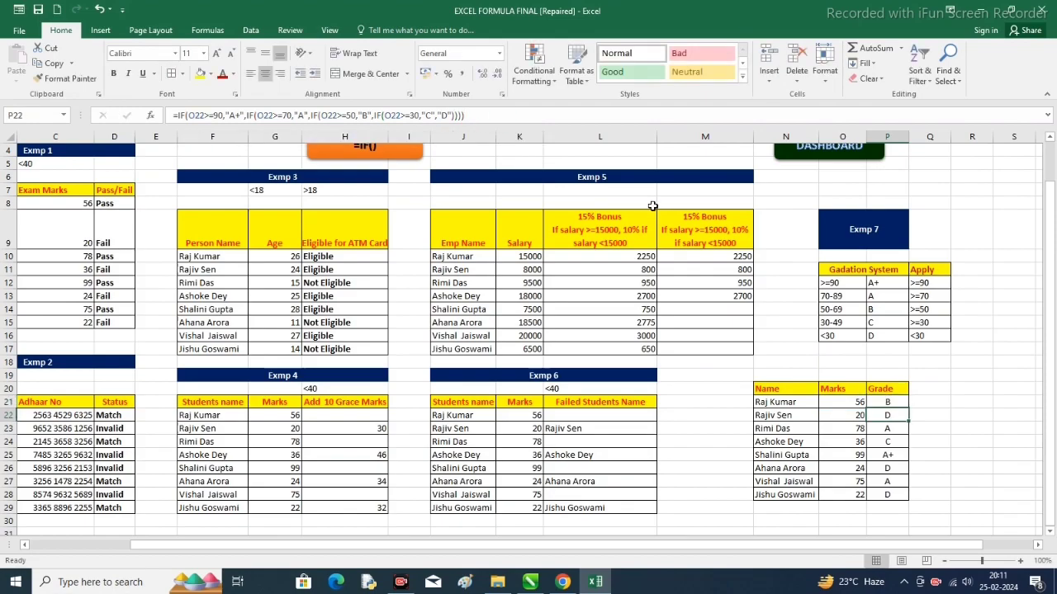
click(894, 398)
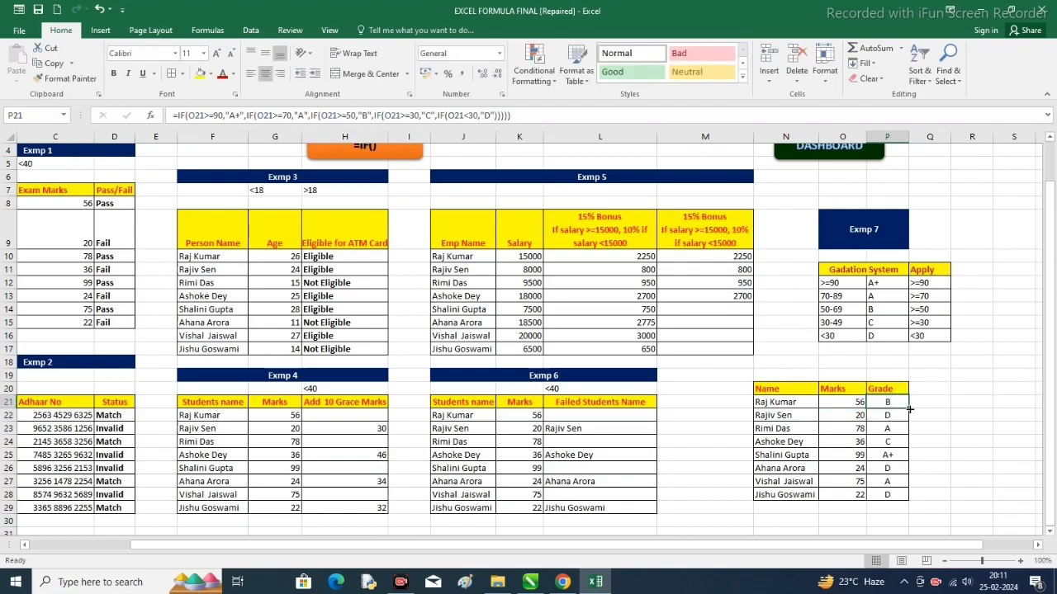
double_click(909, 409)
key(Down)
key(Down)
key(Down)
key(Down)
key(Down)
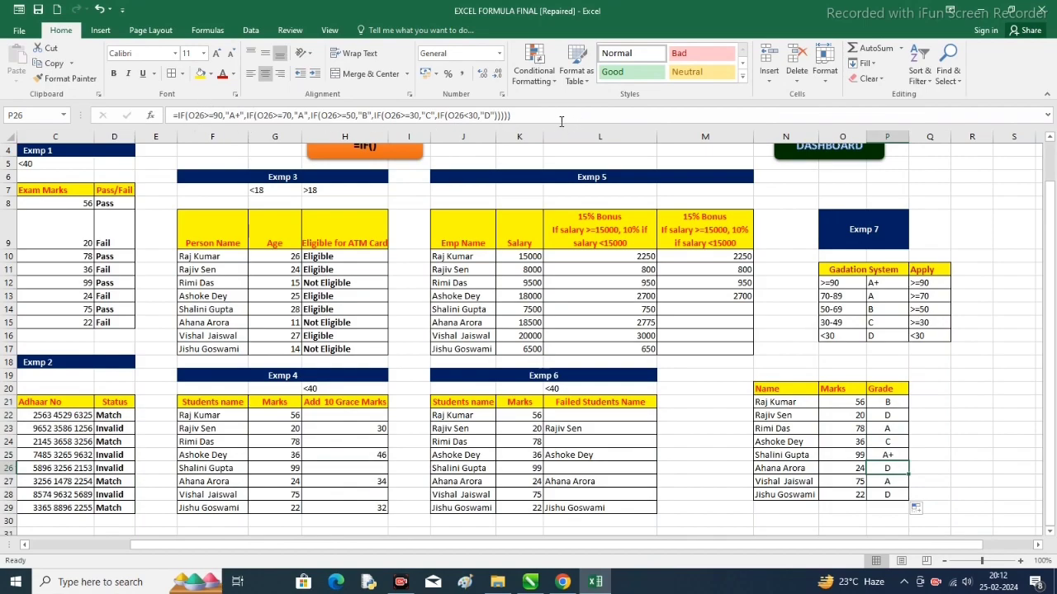
click(904, 402)
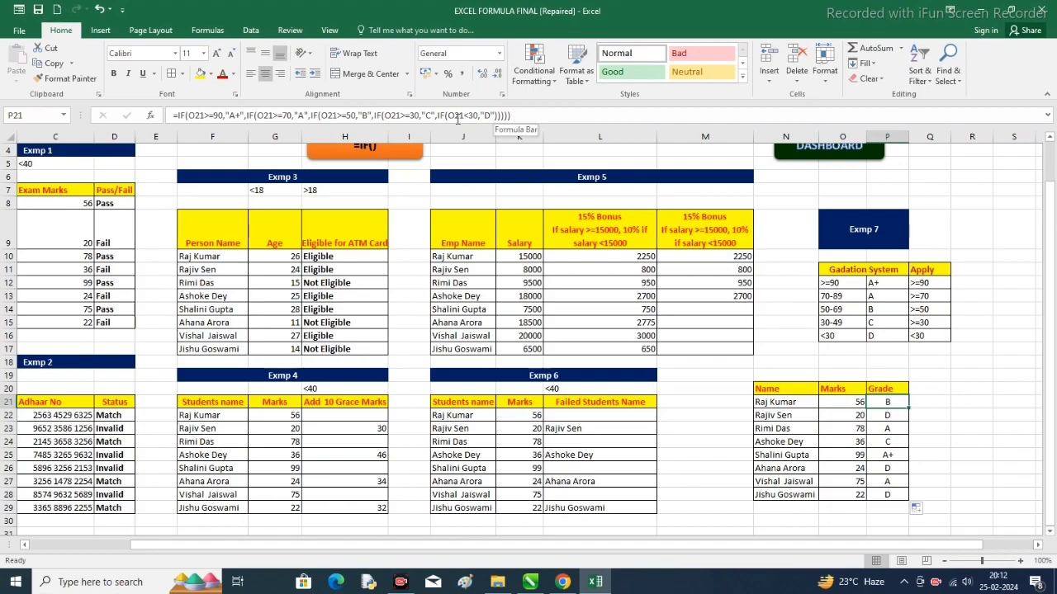
key(ctrl+z)
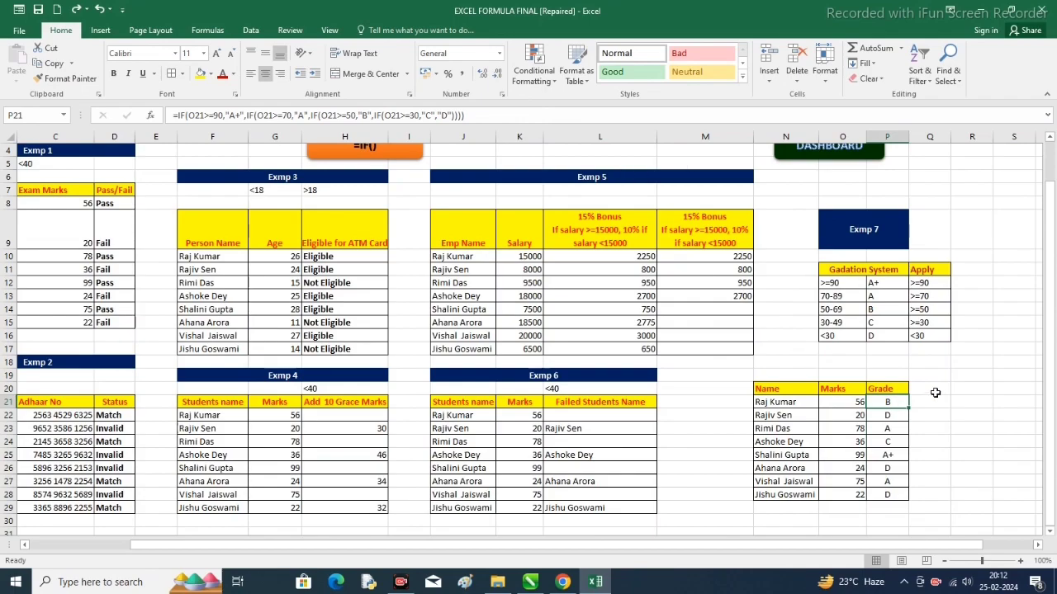
drag(908, 407, 897, 492)
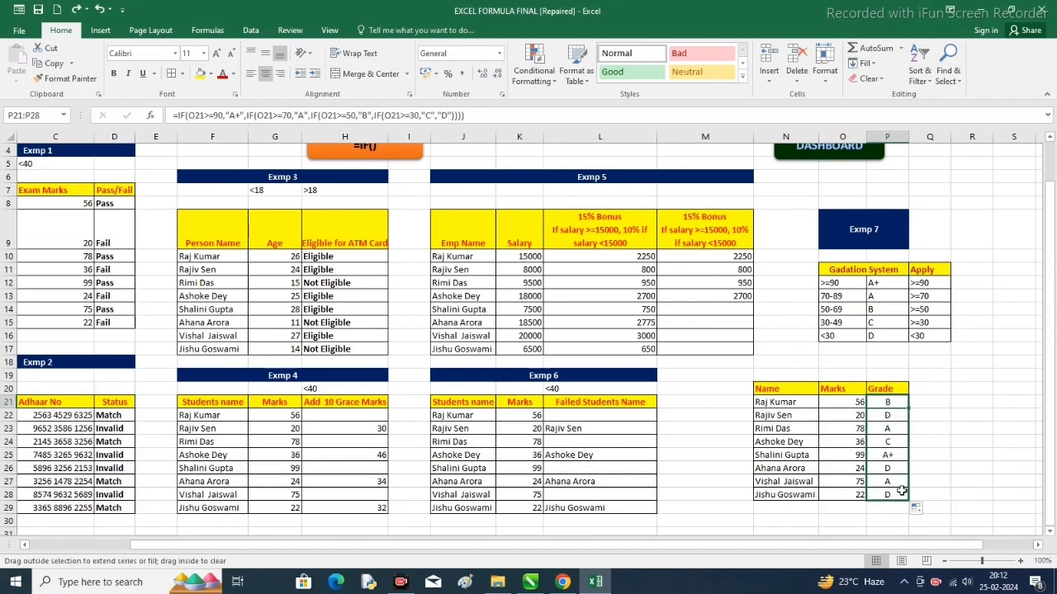
click(956, 404)
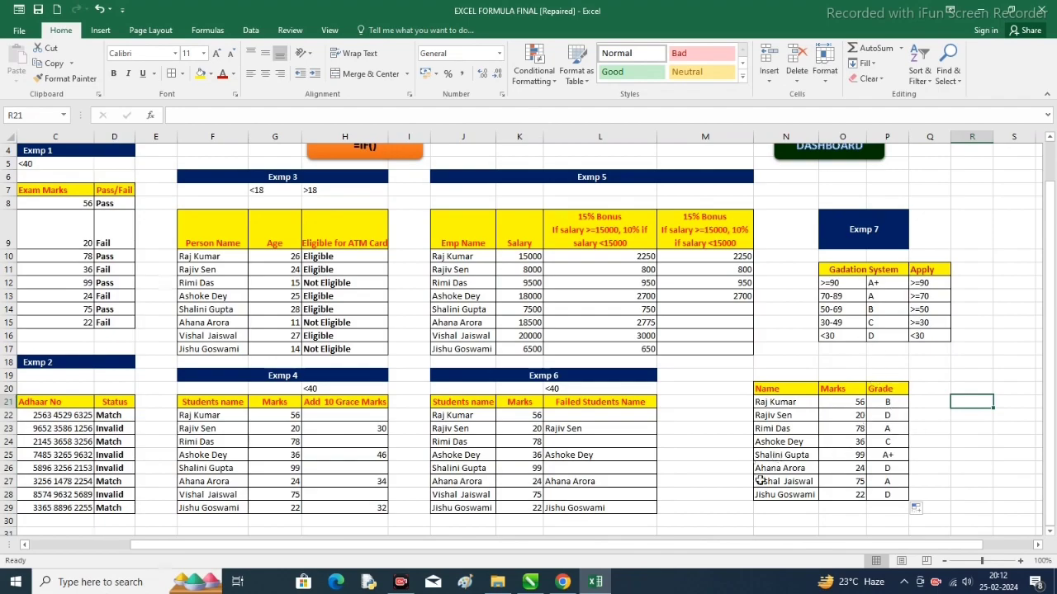
Scroll the sheet back to column A and row 1 to show Exmp 1 and the =IF() heading
drag(803, 544, 657, 544)
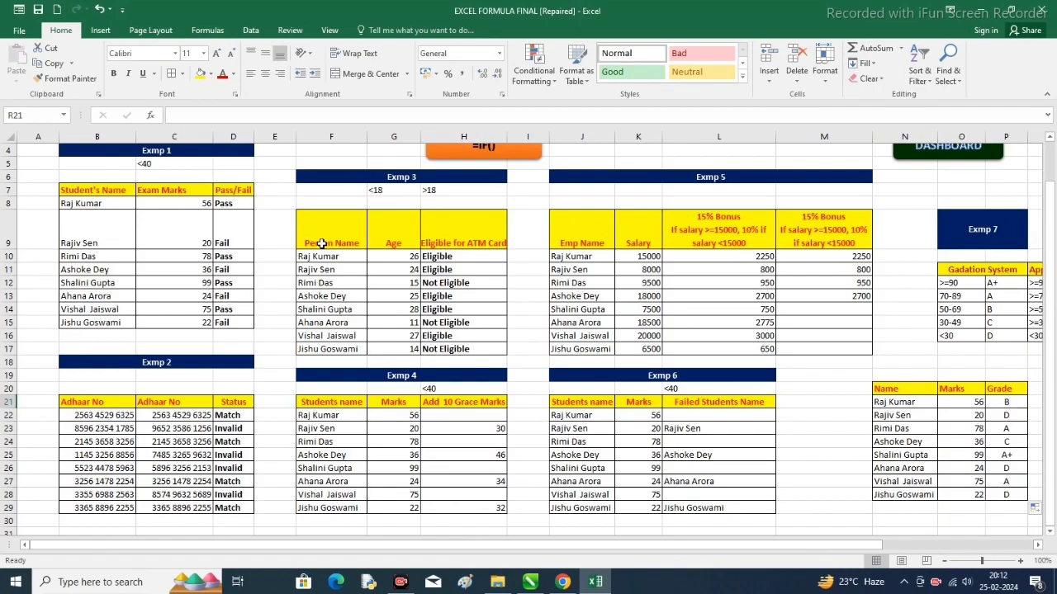
scroll(322, 243, up, 1)
scroll(584, 299, down, 3)
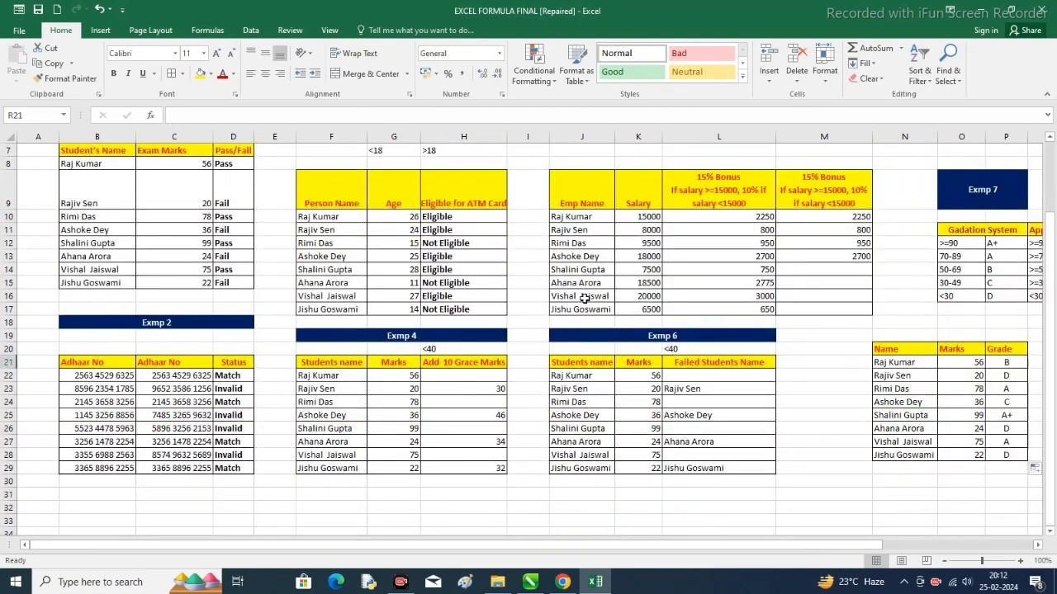
scroll(584, 299, up, 3)
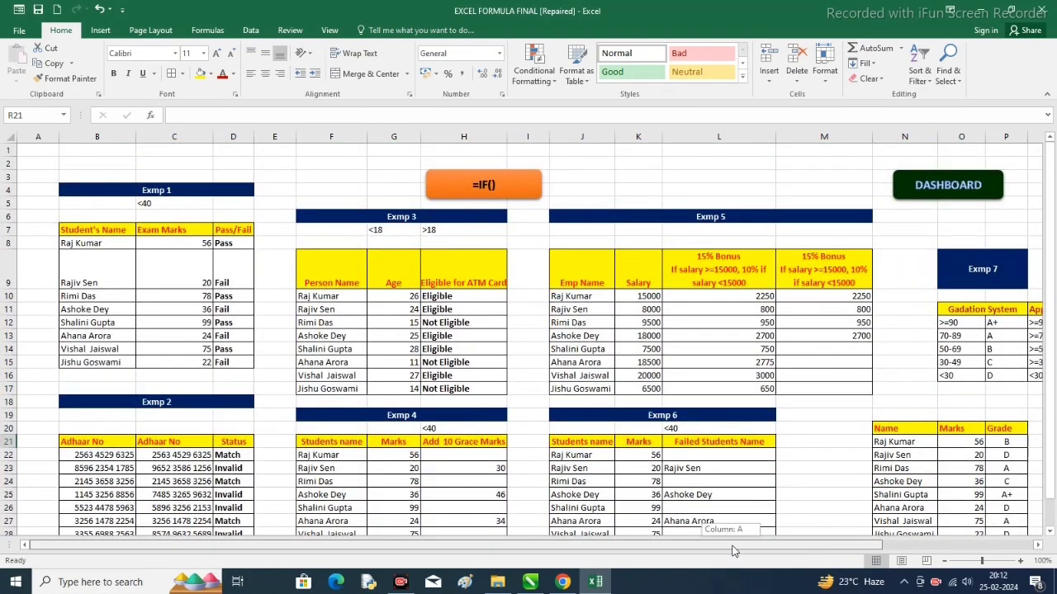
drag(733, 545, 781, 547)
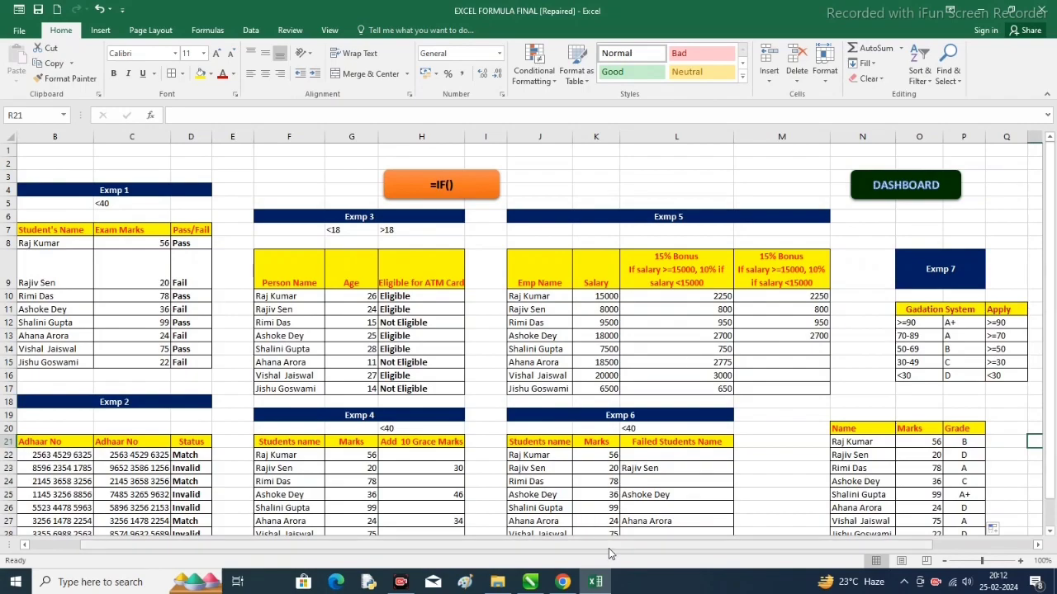
drag(600, 551, 558, 551)
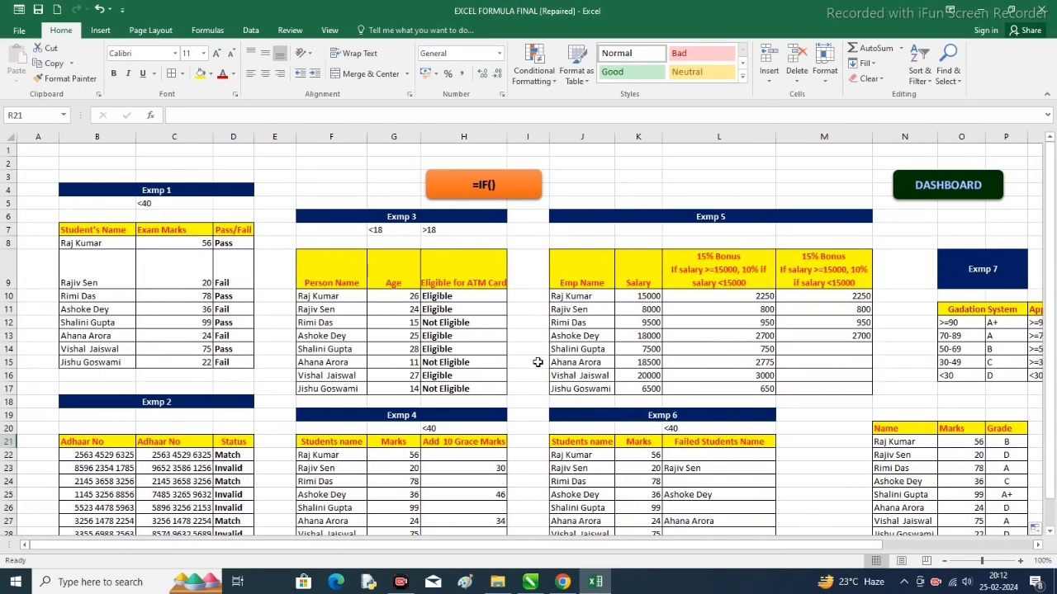